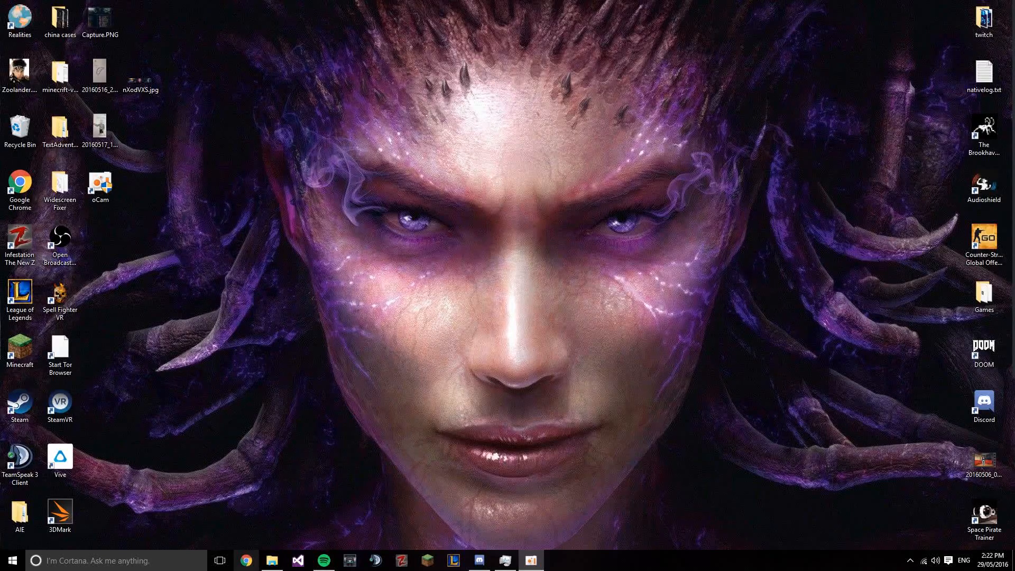
- Open obsproject.com in Chrome and download the OBS Classic 0.657 installer for Windows 7/8/10
click(245, 563)
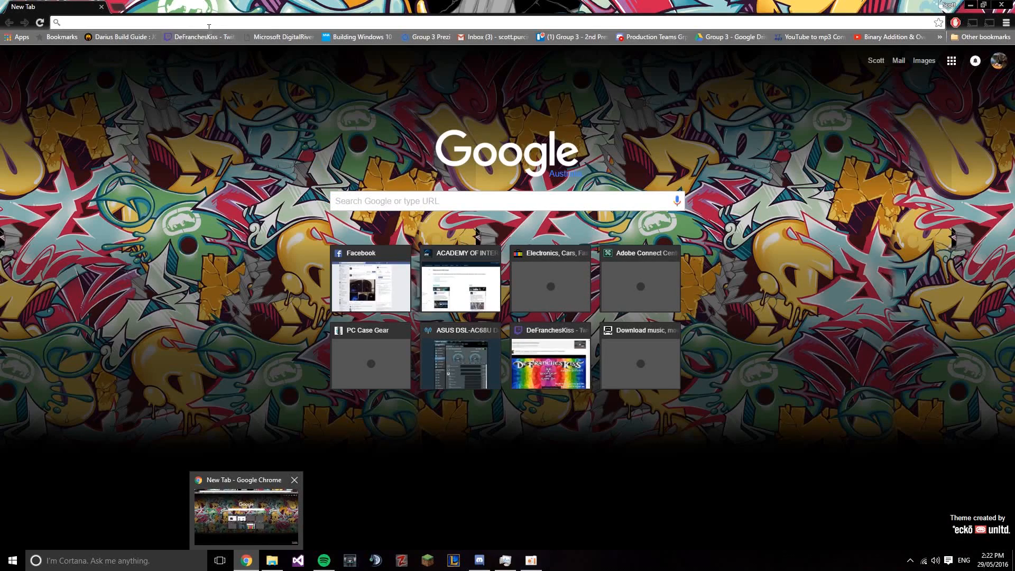
click(155, 25)
text(obsproject.com)
key(Return)
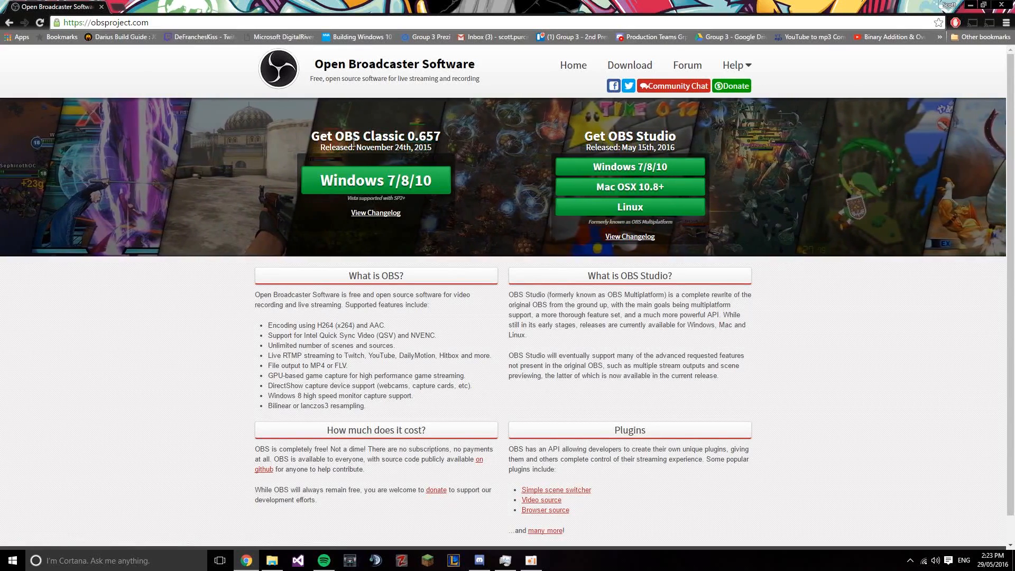
click(394, 167)
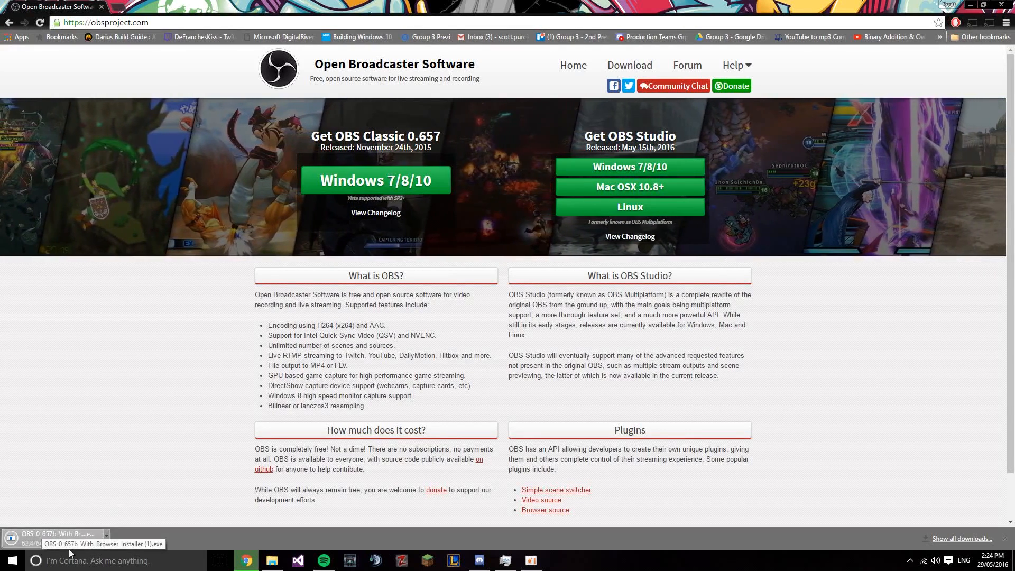
- Run the downloaded installer, accept the license agreement and finish the setup with Open Broadcaster Software set to launch
click(84, 542)
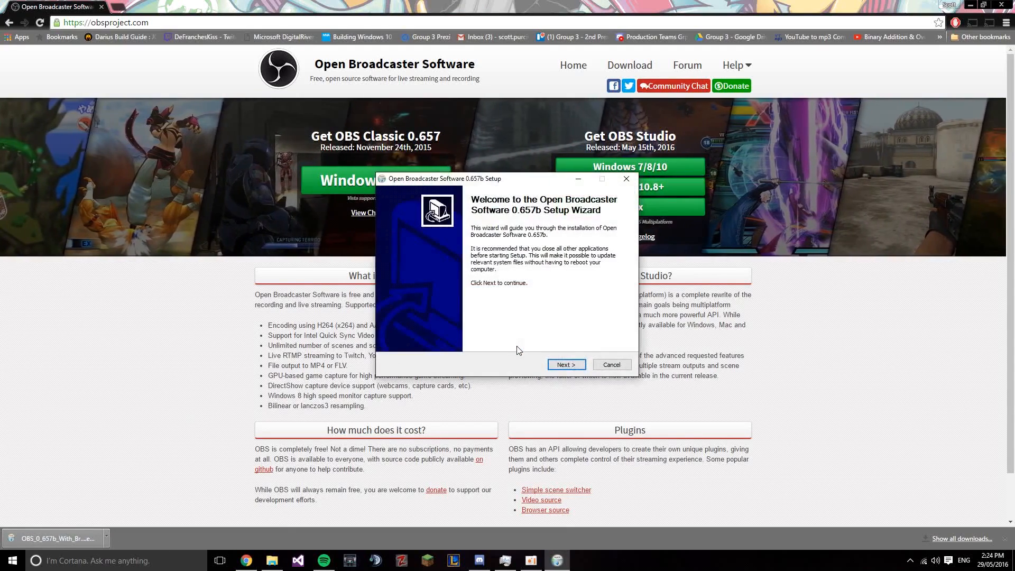
click(557, 366)
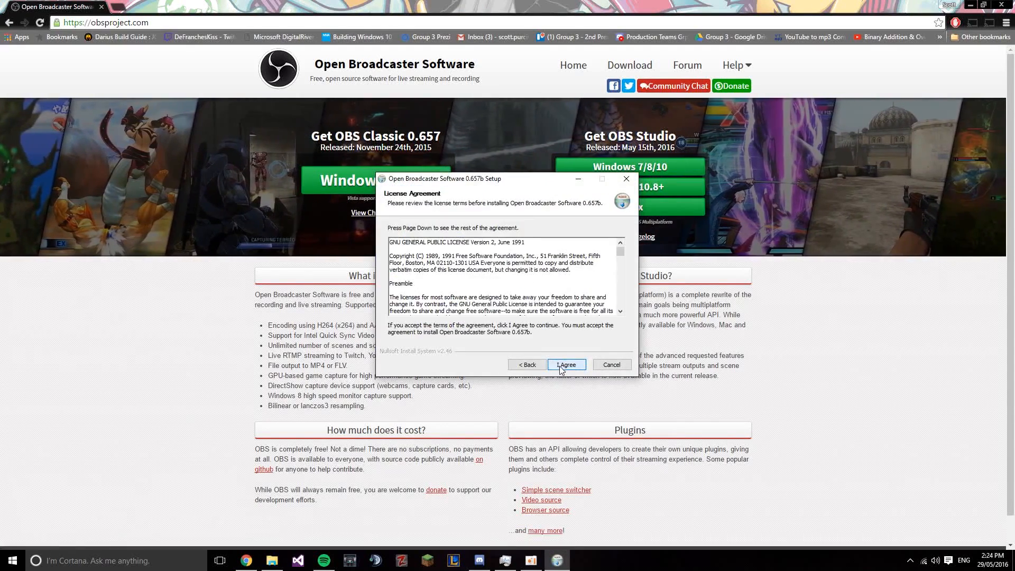
click(560, 366)
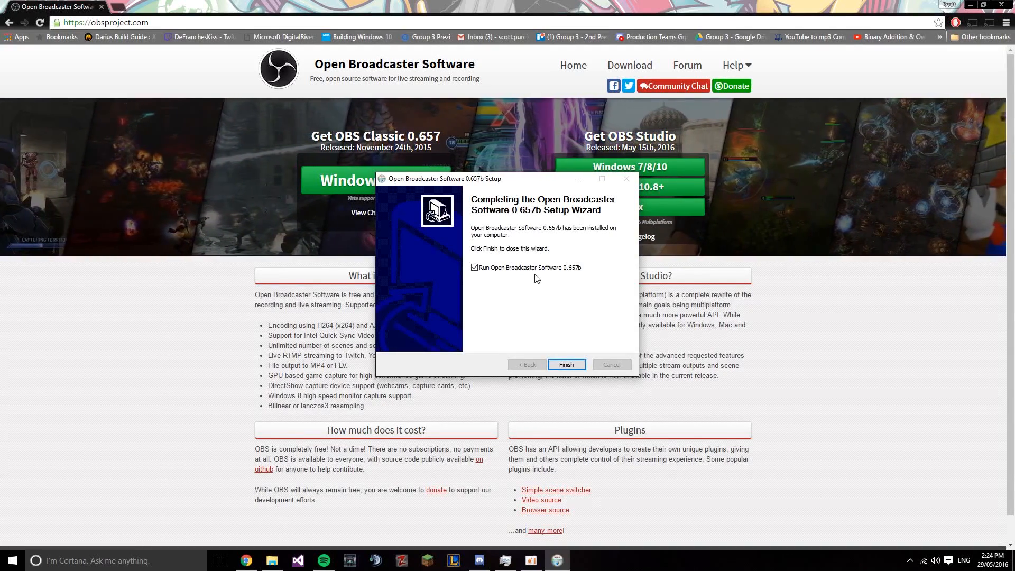
click(572, 365)
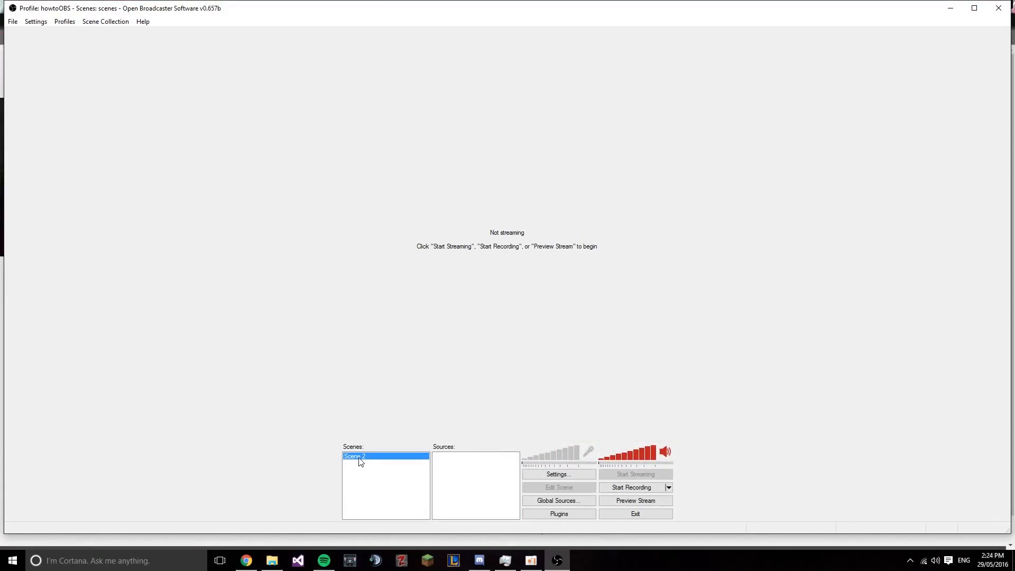
- Open the program's settings and examine the setting profile in General and the maximum bitrate in Encoding
click(42, 22)
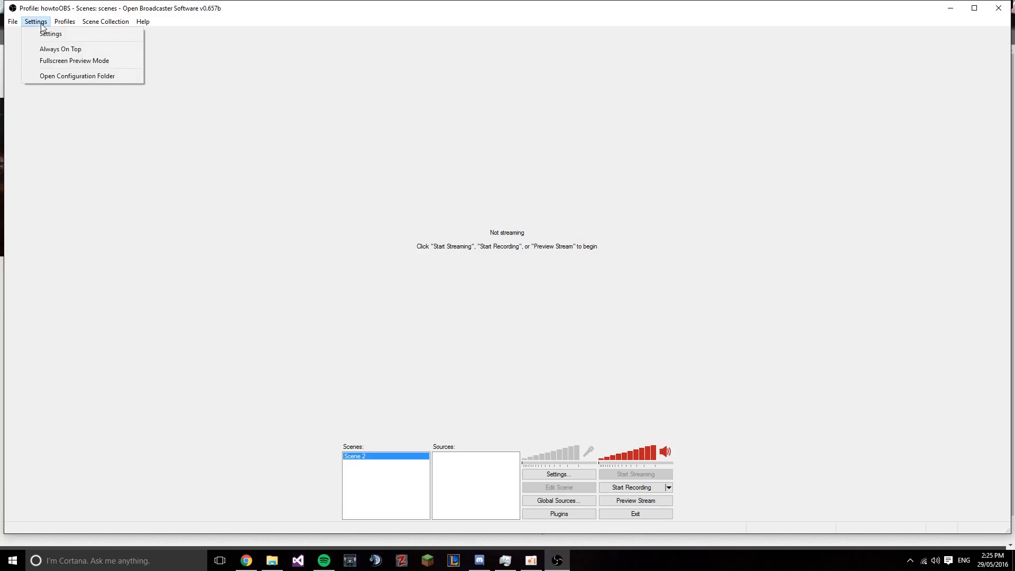
click(43, 32)
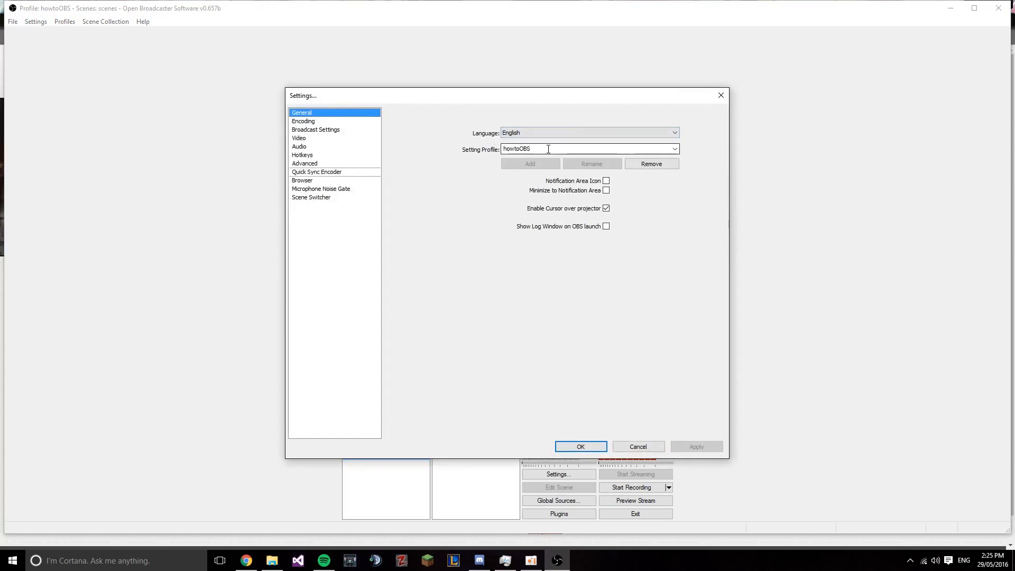
double_click(572, 148)
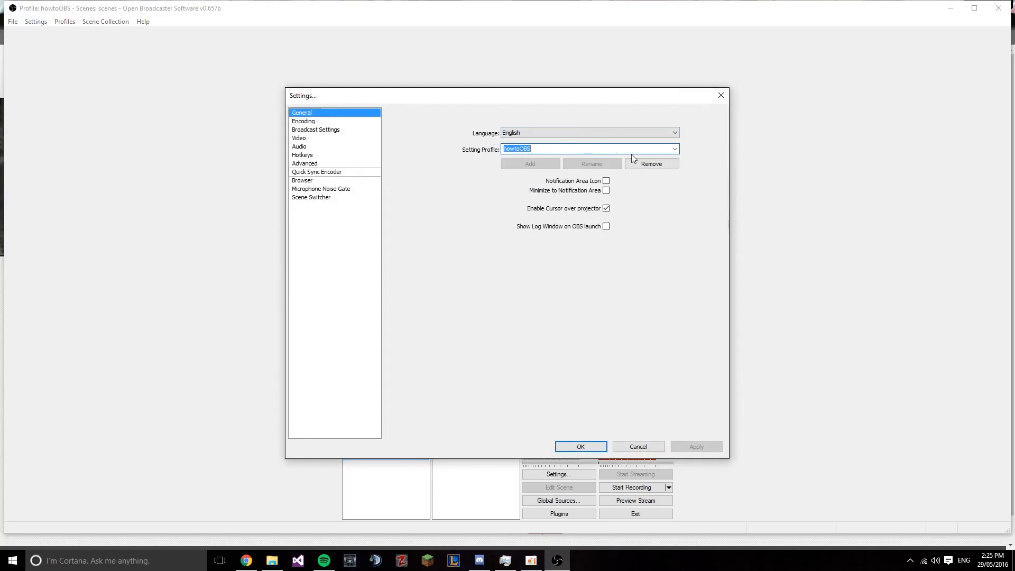
click(673, 150)
click(513, 165)
click(316, 123)
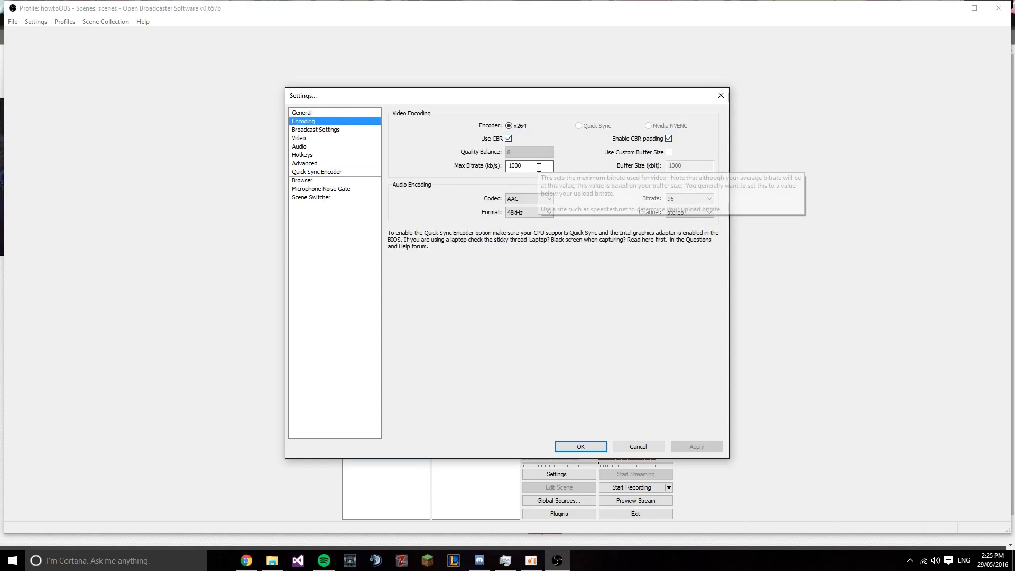
drag(535, 166, 492, 173)
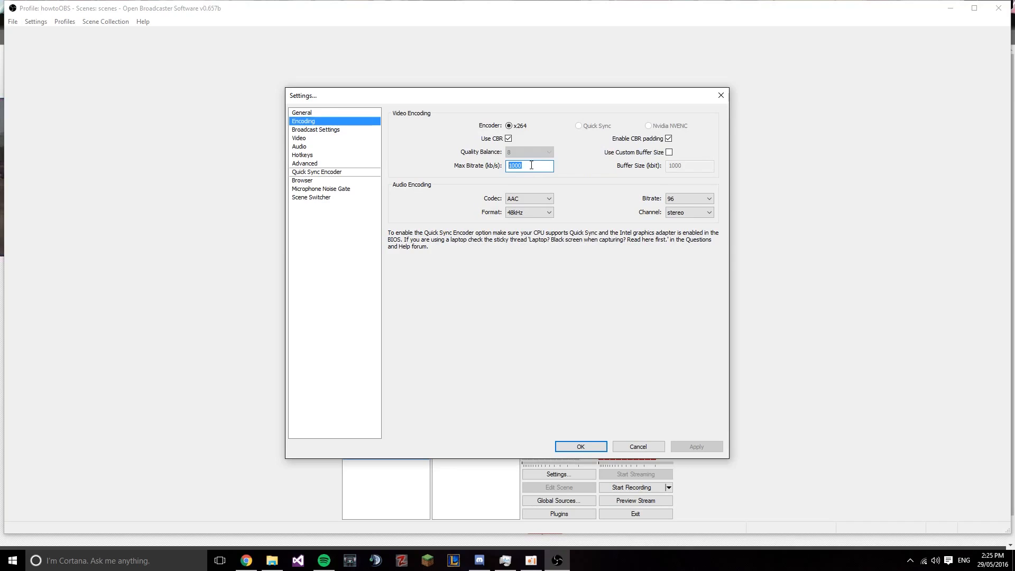
- Switch to Chrome, open speedtest.net in a new tab and run an internet speed test
click(253, 564)
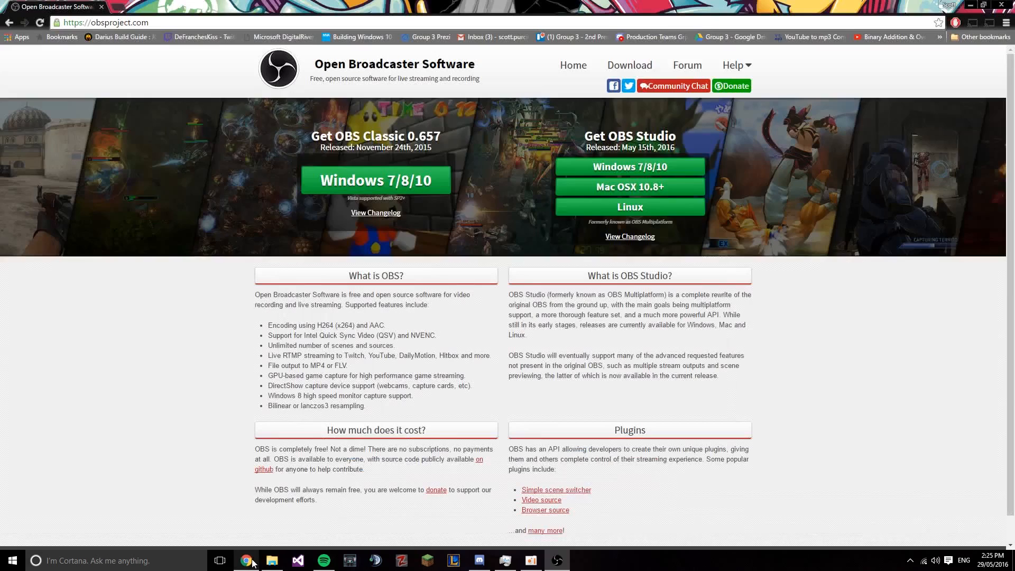
click(119, 7)
text(speed)
key(Return)
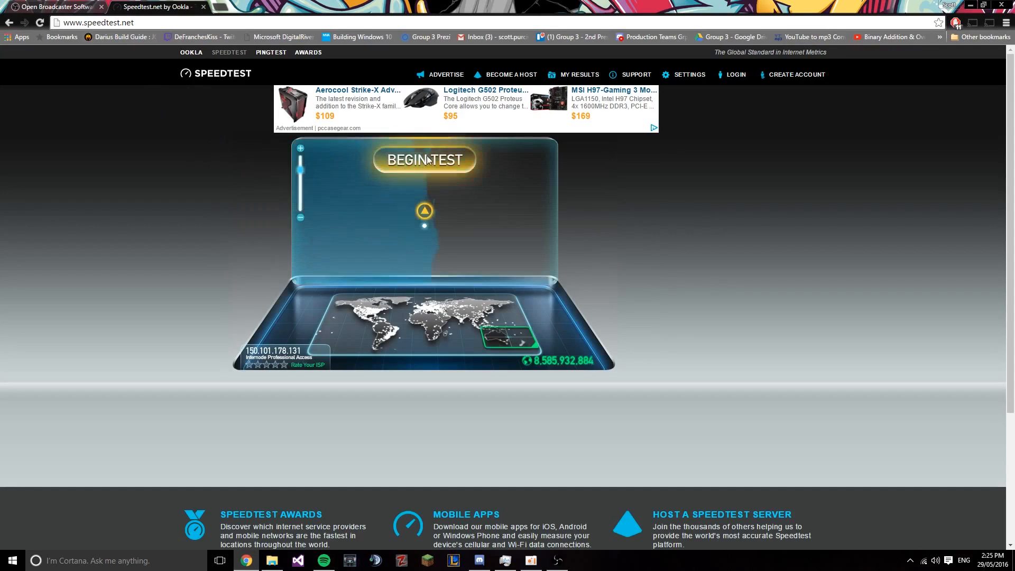
click(405, 160)
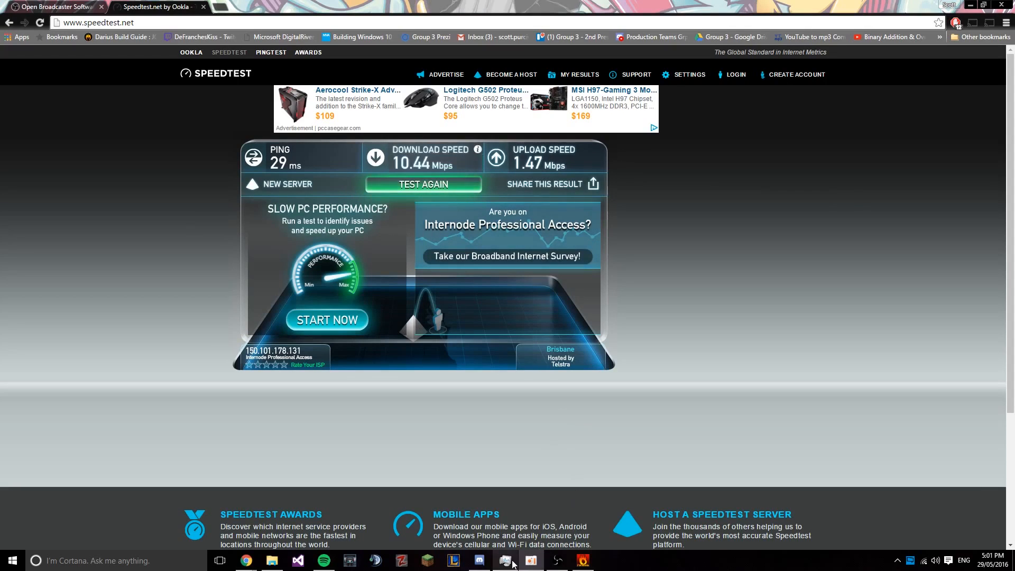
- Compare the upload speed from the Chrome speed test with the maximum bitrate in the Open Broadcaster Software encoding settings
click(557, 561)
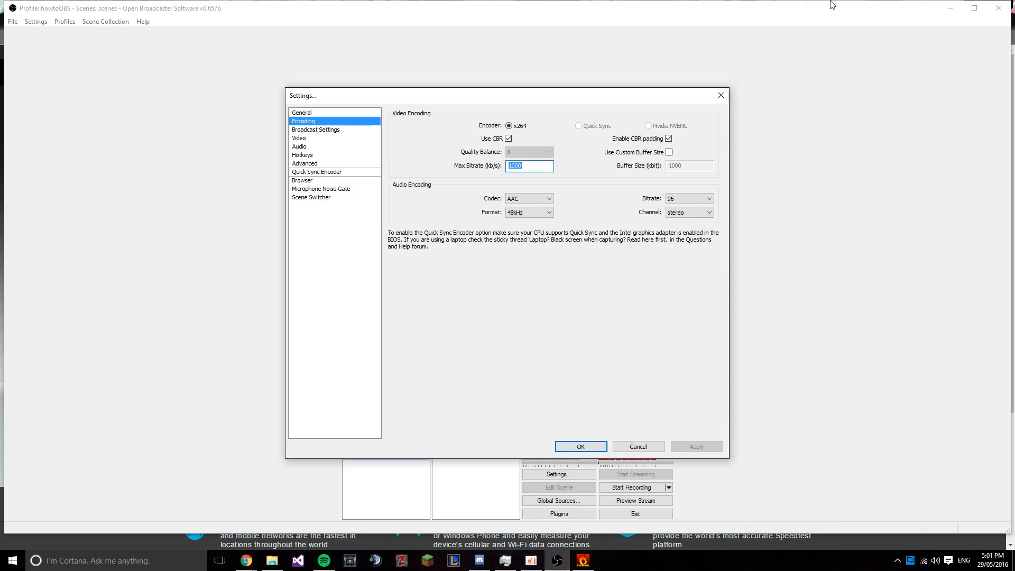
click(956, 10)
click(560, 565)
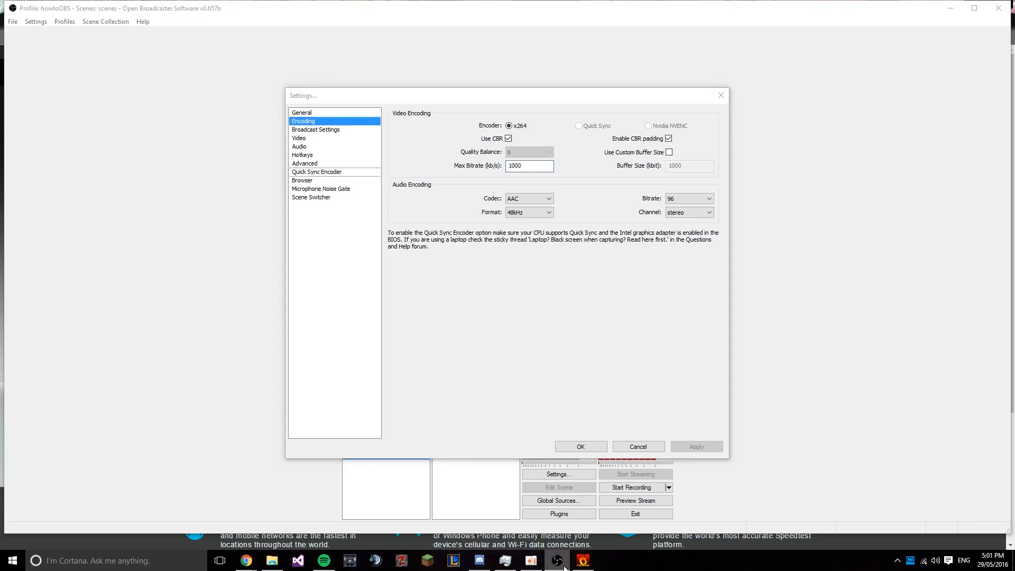
mouse_move(247, 560)
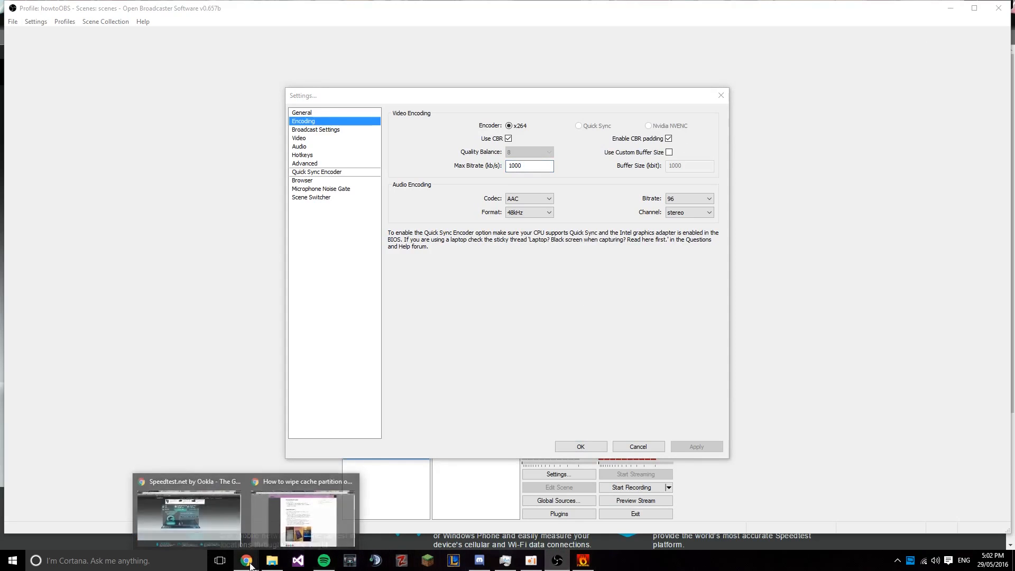
click(228, 538)
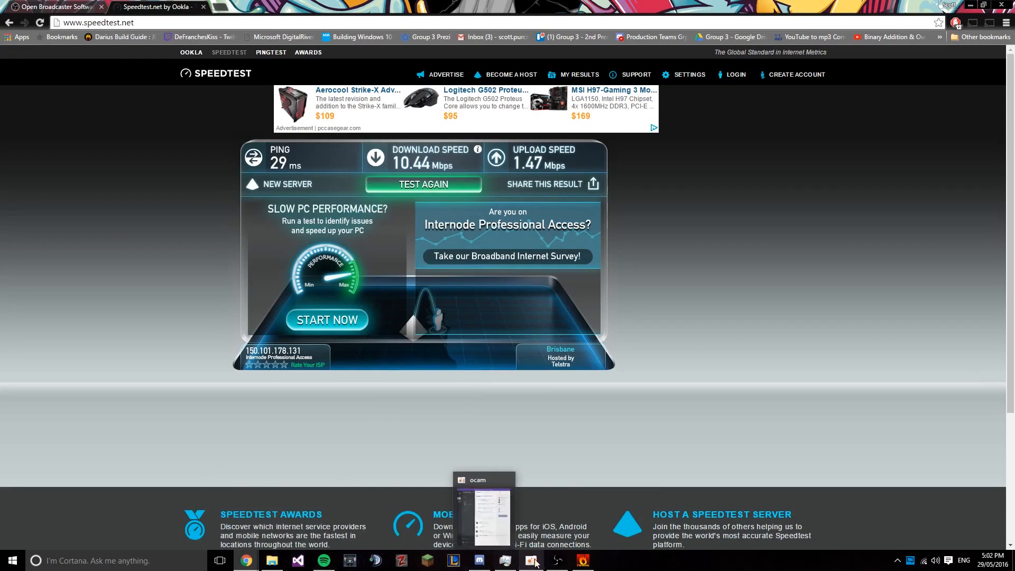
click(558, 561)
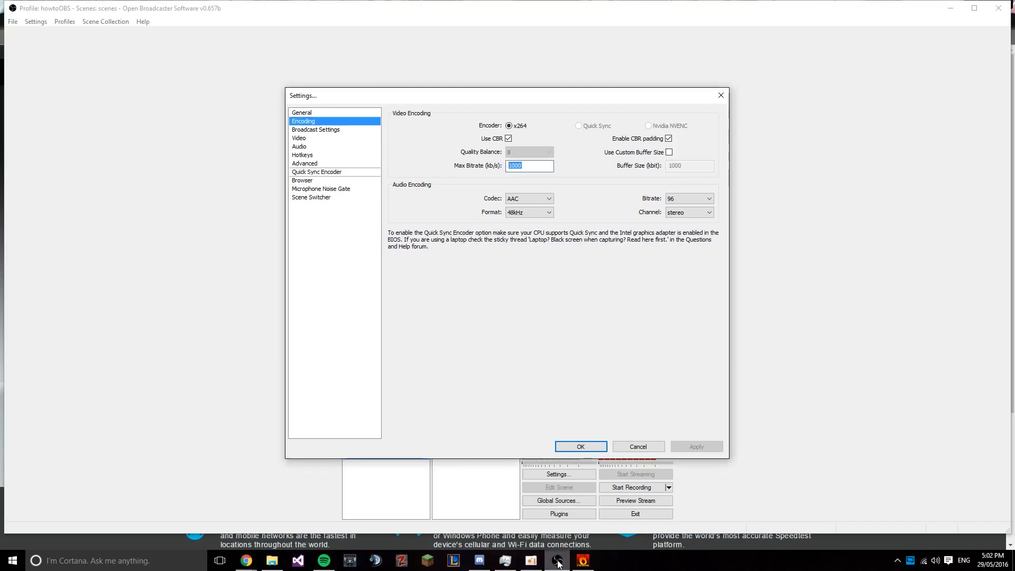
- In the Video settings, base the resolution on monitor 1 and set the resolution downscale to 1.50 (1280x720)
click(344, 134)
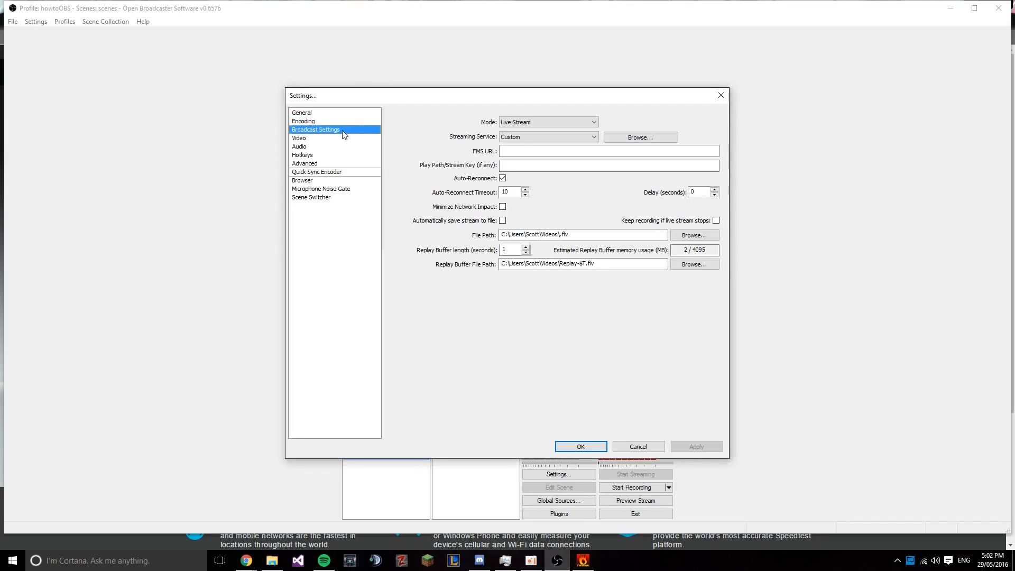
click(311, 140)
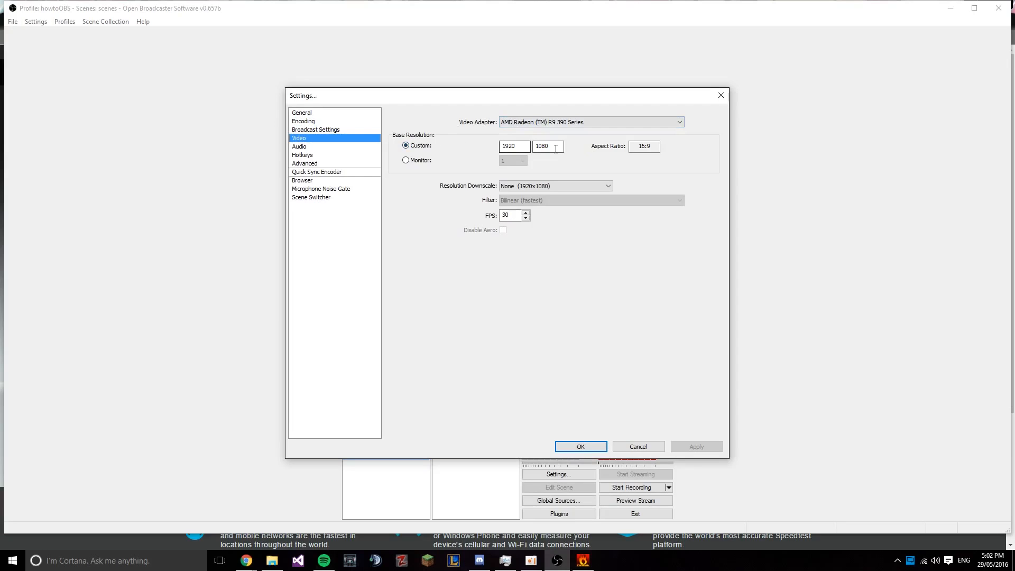
click(406, 160)
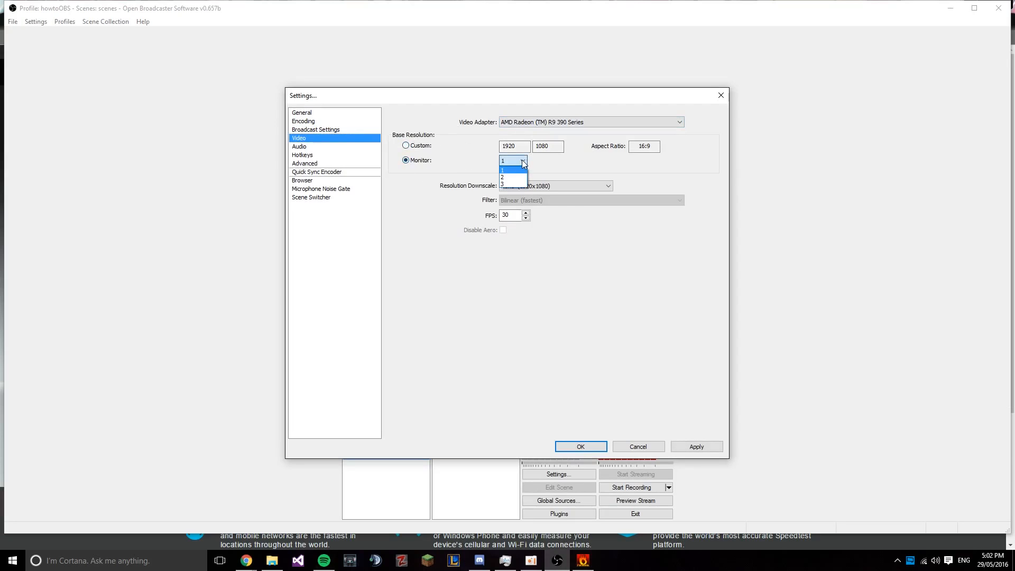
click(519, 162)
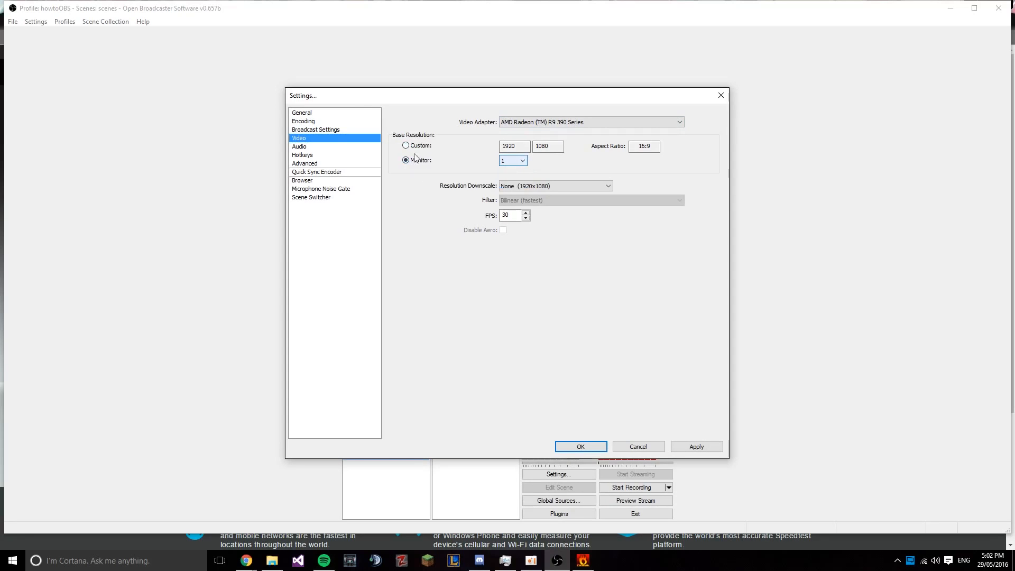
click(586, 190)
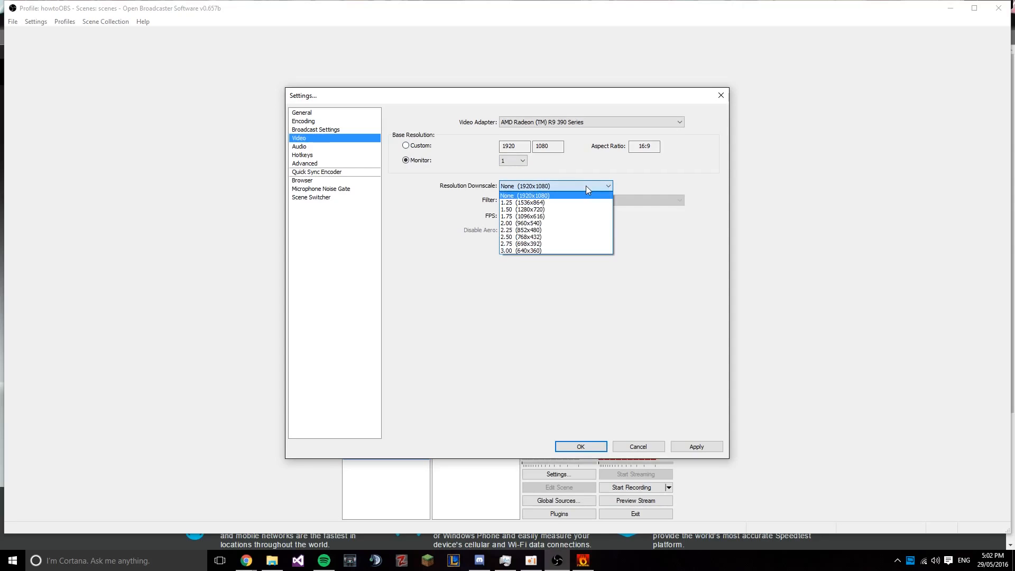
click(541, 211)
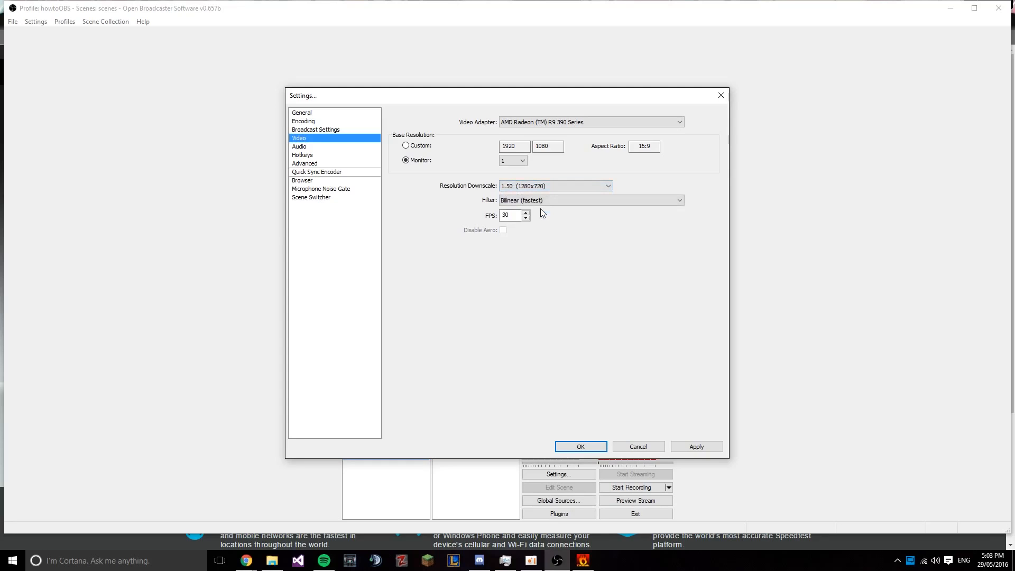
click(517, 219)
- Try a resolution downscale of 2.25 (852x480) and return it to 1.50 (1280x720)
click(562, 187)
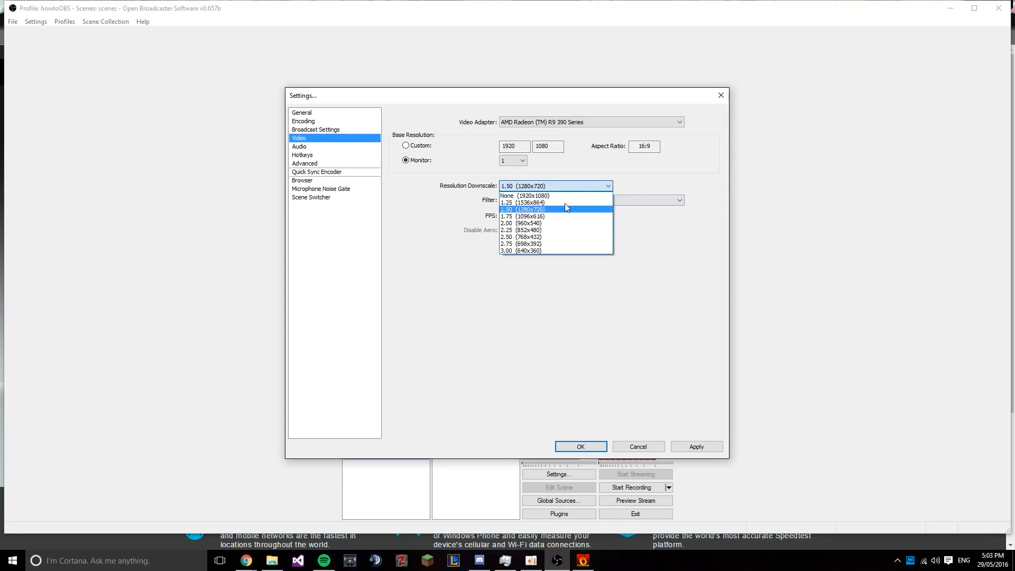
click(540, 231)
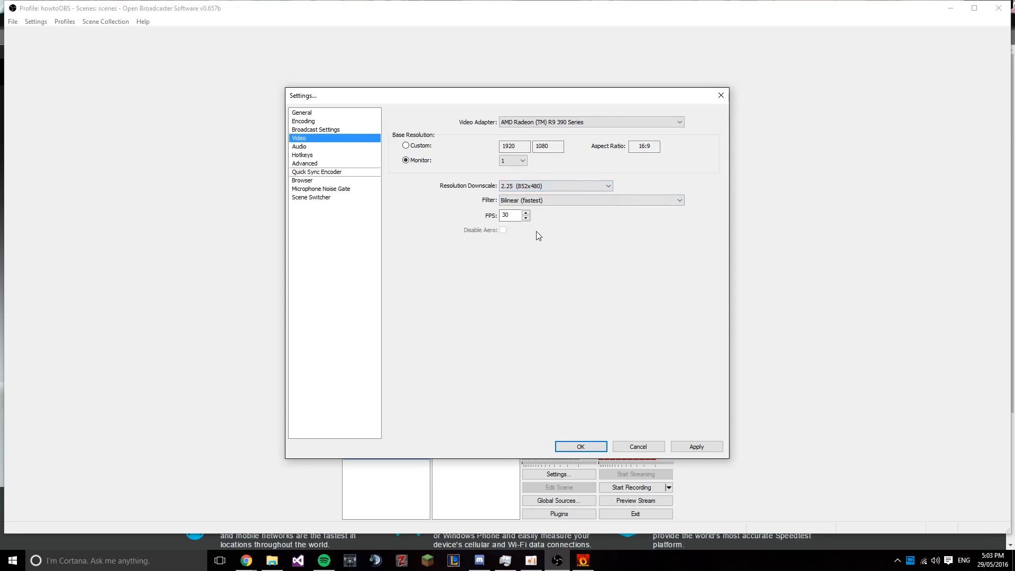
click(557, 186)
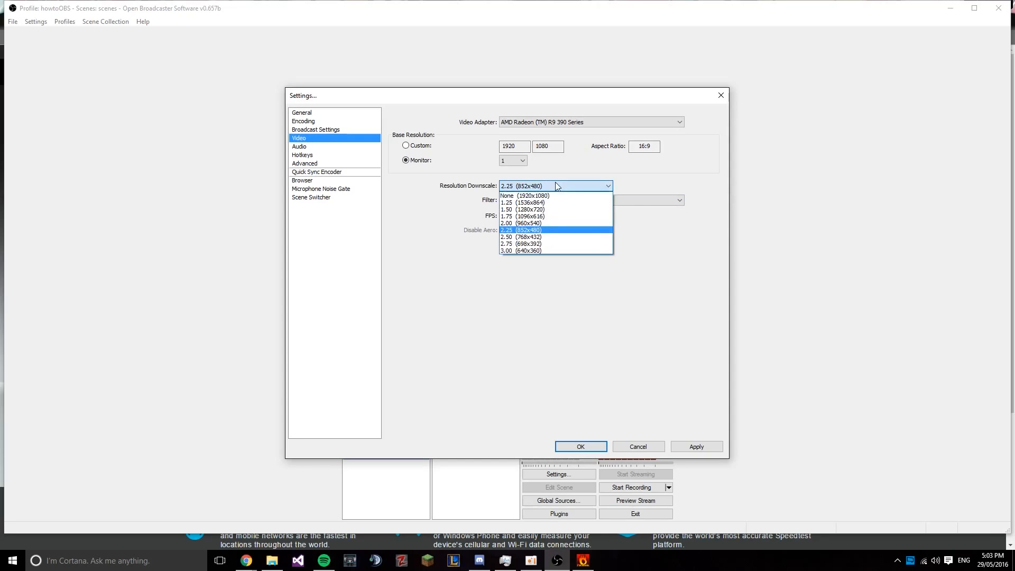
click(542, 210)
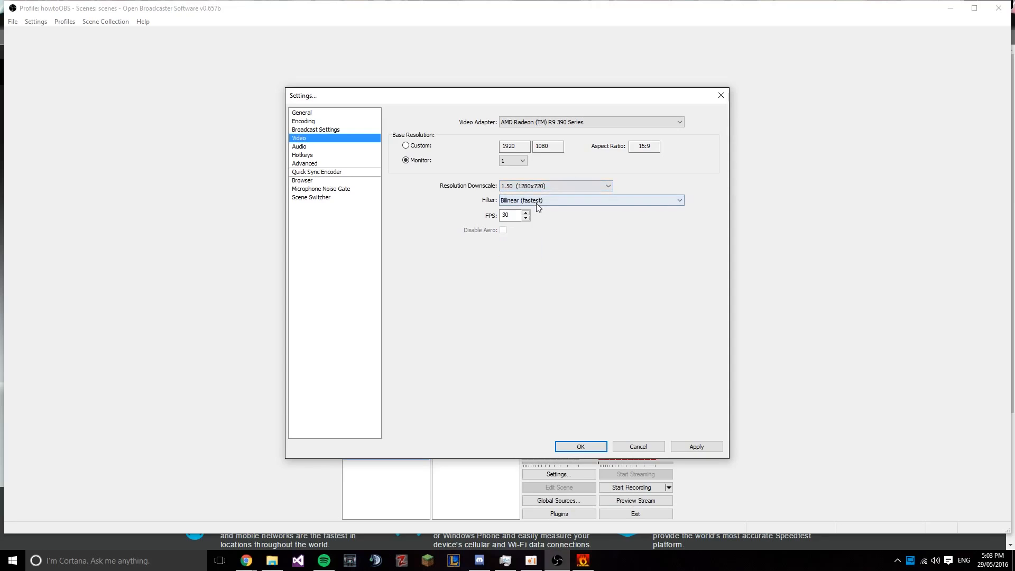
click(606, 185)
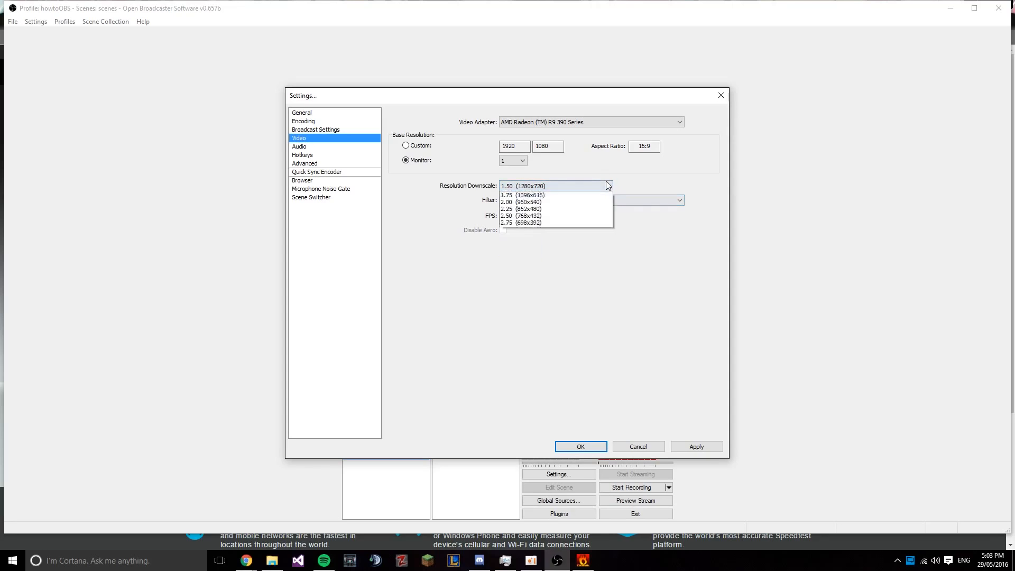
click(550, 210)
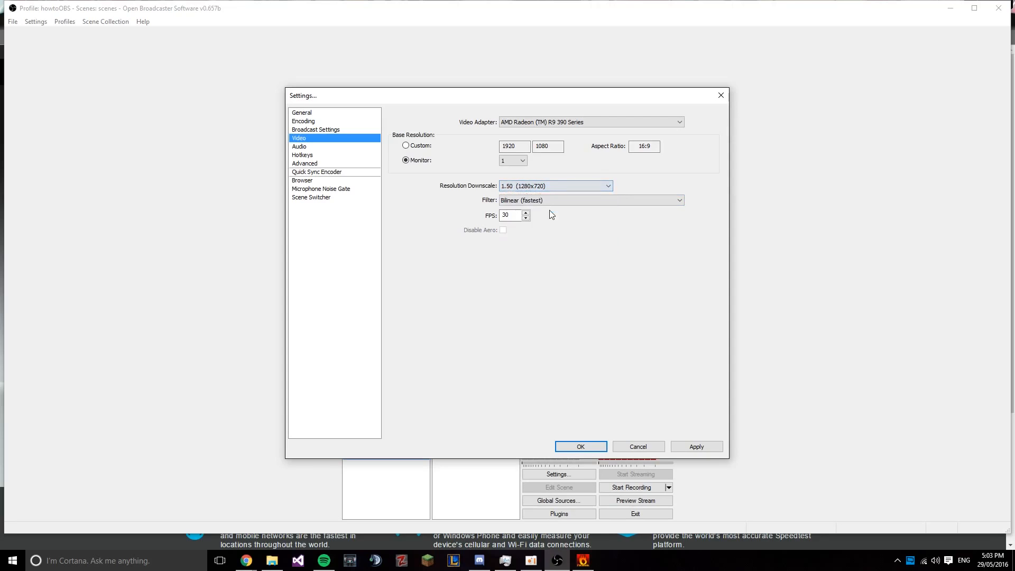
- Set the video frame rate to 24 FPS
double_click(504, 216)
text(24)
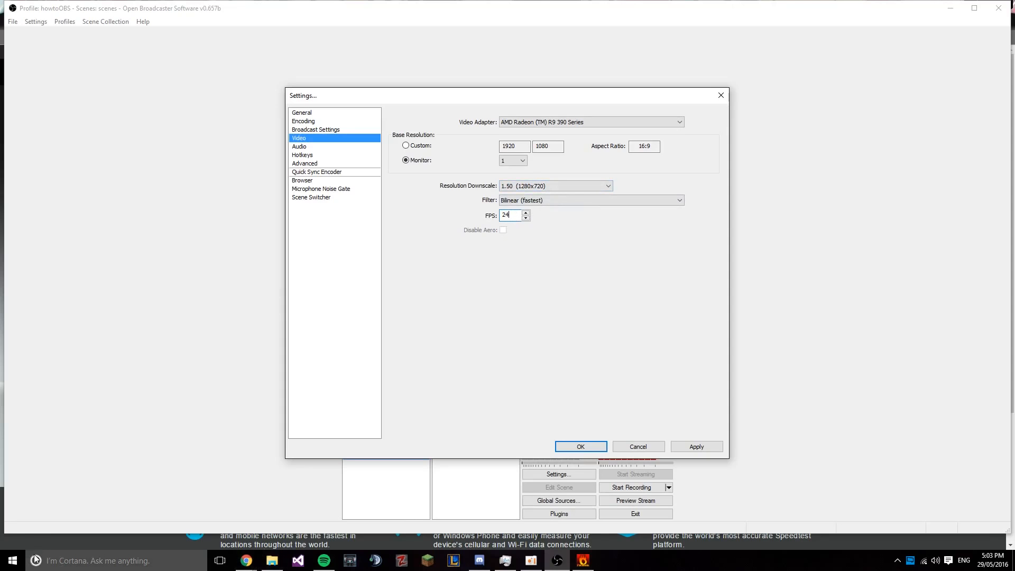
click(22, 543)
click(11, 562)
click(12, 563)
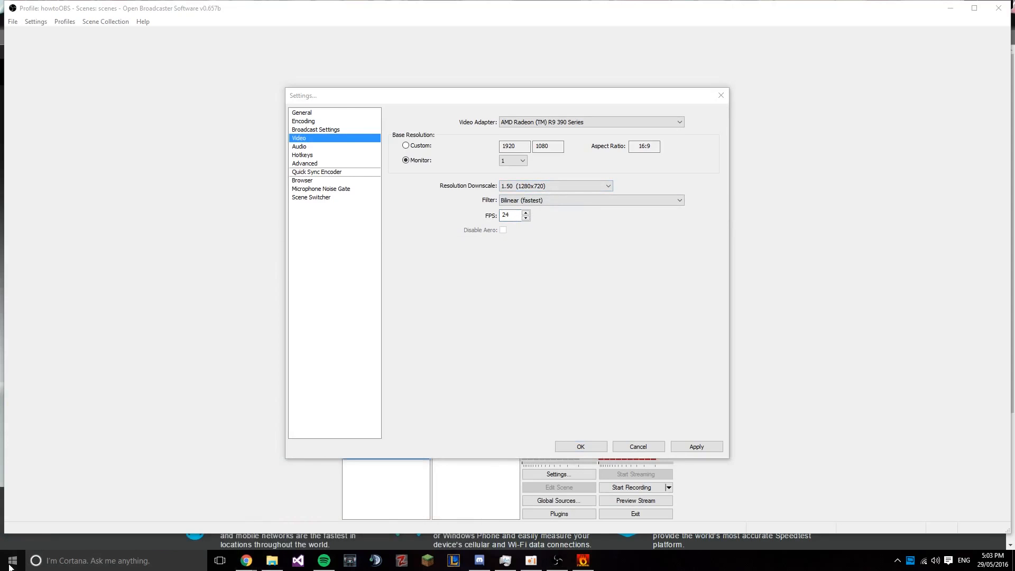
click(12, 563)
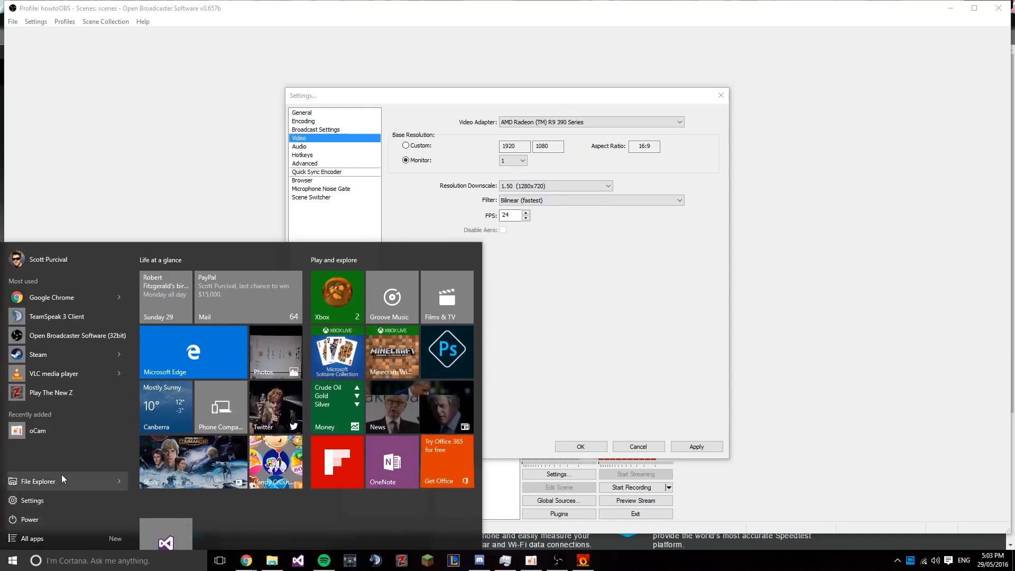
click(7, 562)
click(7, 563)
text(cal)
key(Return)
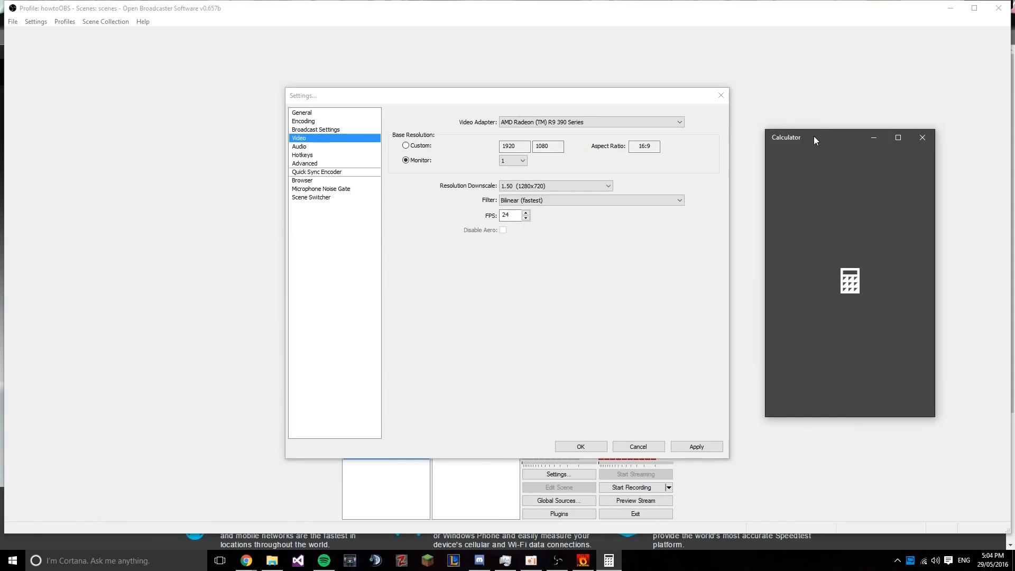
drag(813, 137, 468, 181)
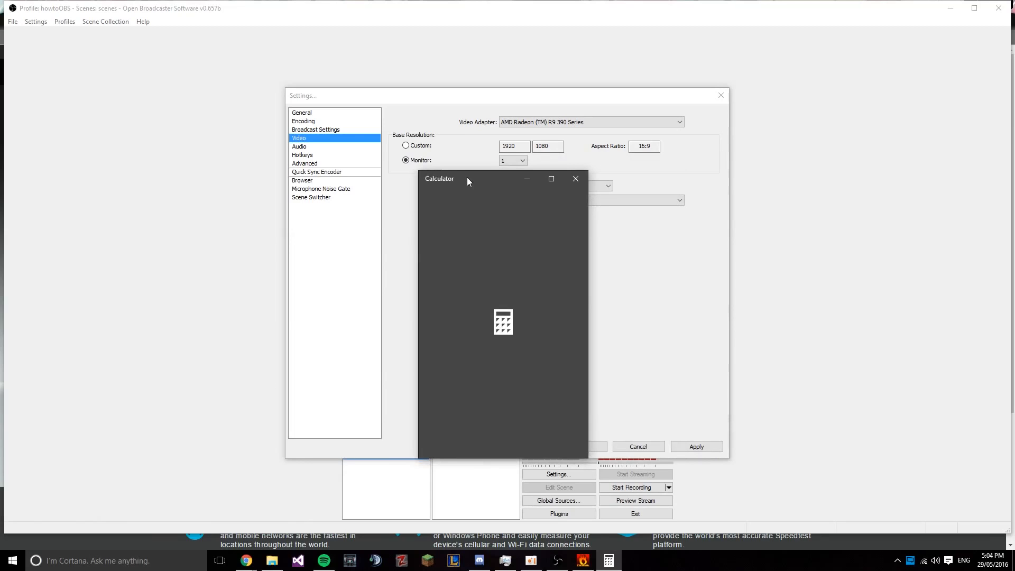
right_click(521, 248)
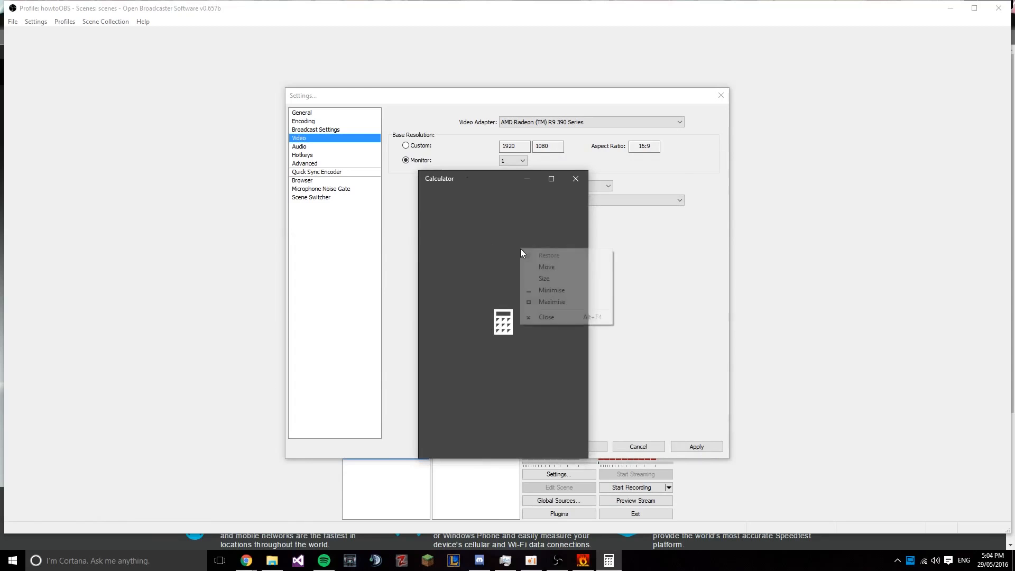
click(515, 237)
click(578, 180)
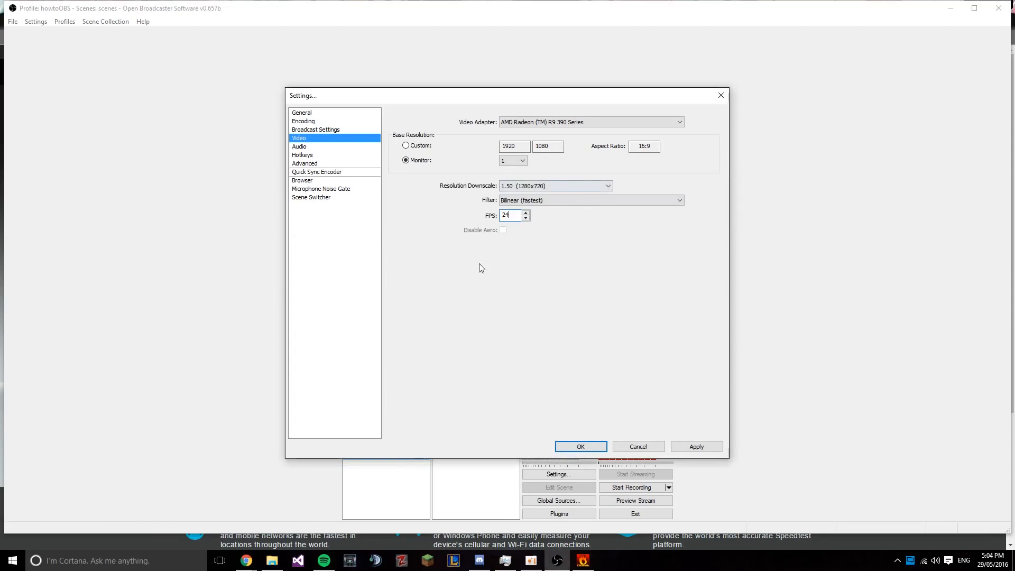
- Open the Windows Calculator, divide 24 by 30 to compare the frame rates, and close the calculator
key(super)
text(calc)
key(Return)
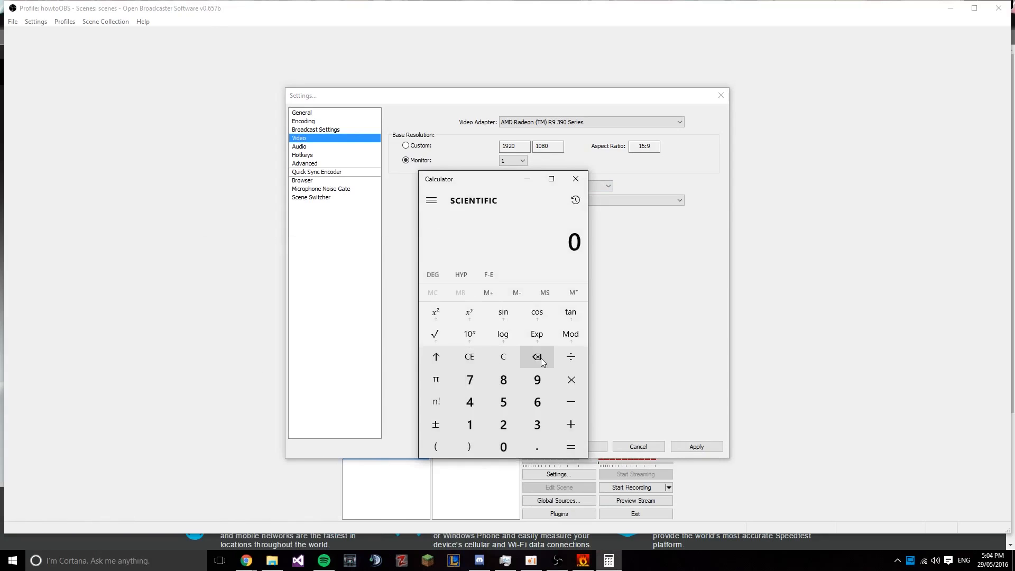
text(24/30)
key(Return)
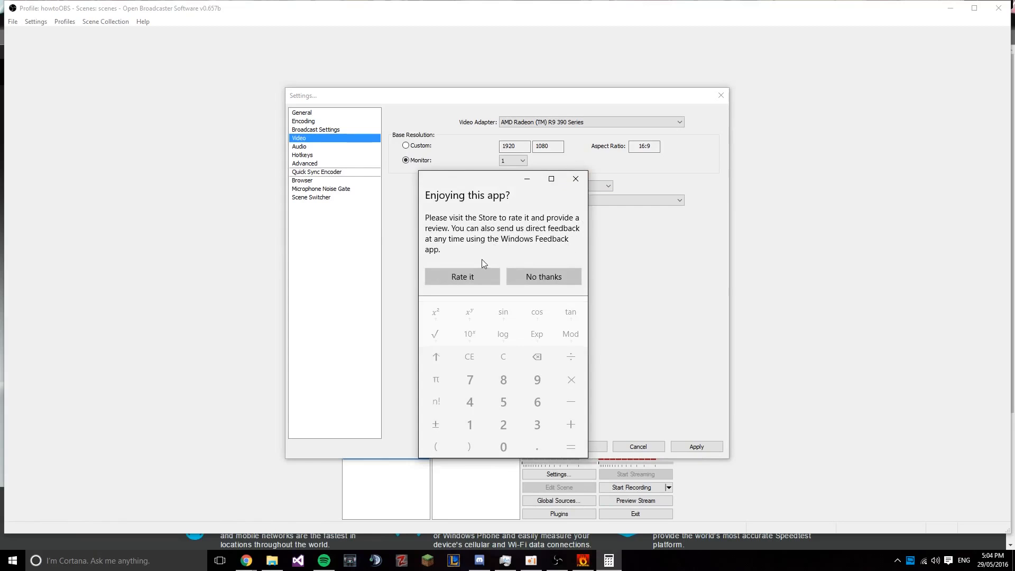
click(548, 276)
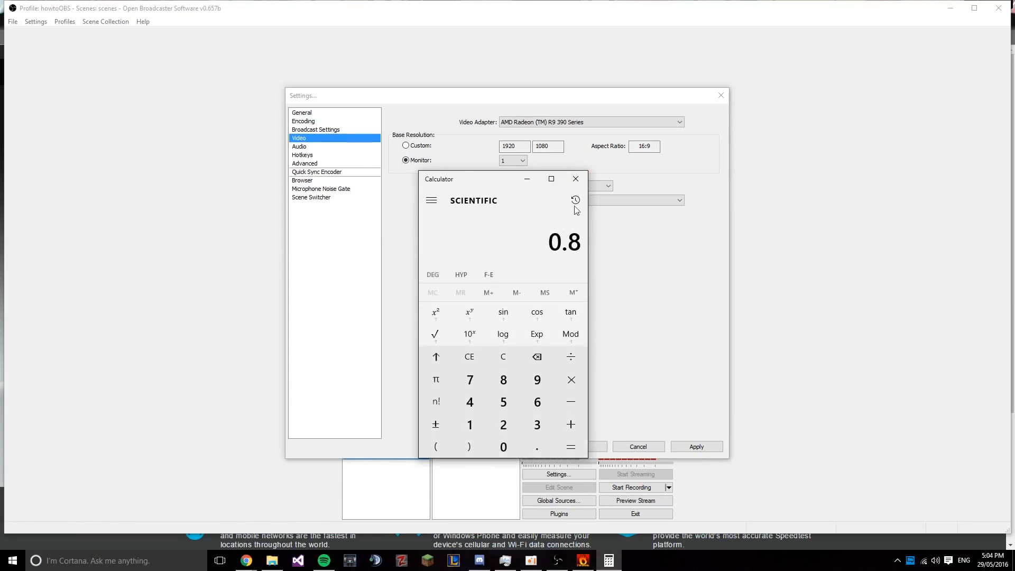
click(577, 178)
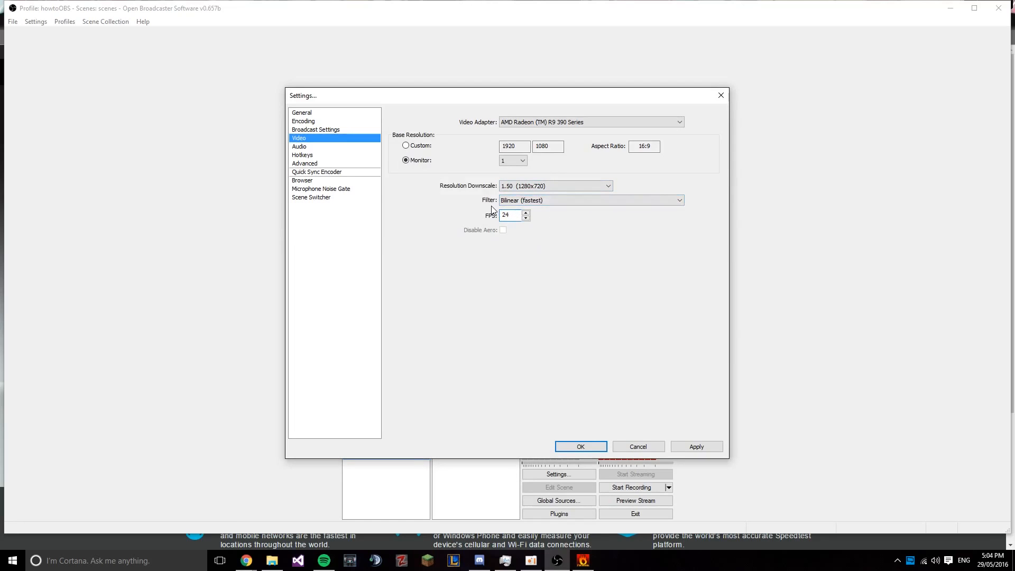
- Set the video downscale filter to Lanczos (best detail, 36 samples) and save the video settings
click(525, 204)
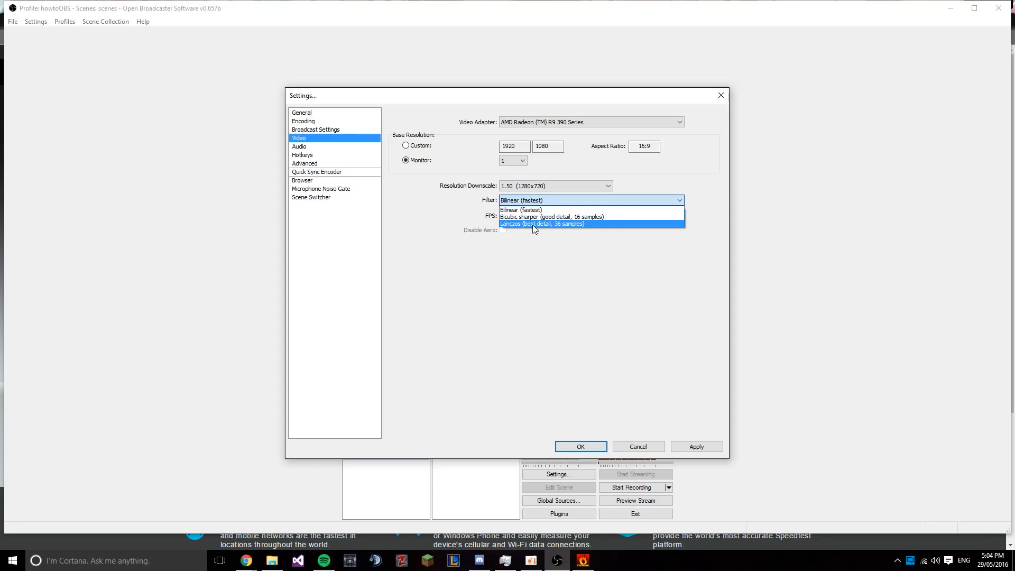
click(534, 224)
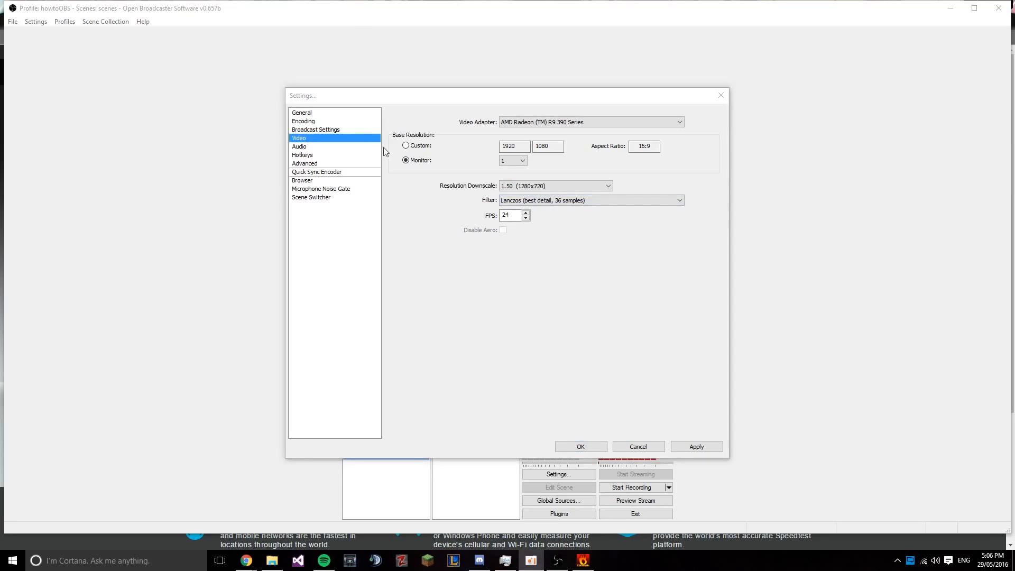
click(318, 147)
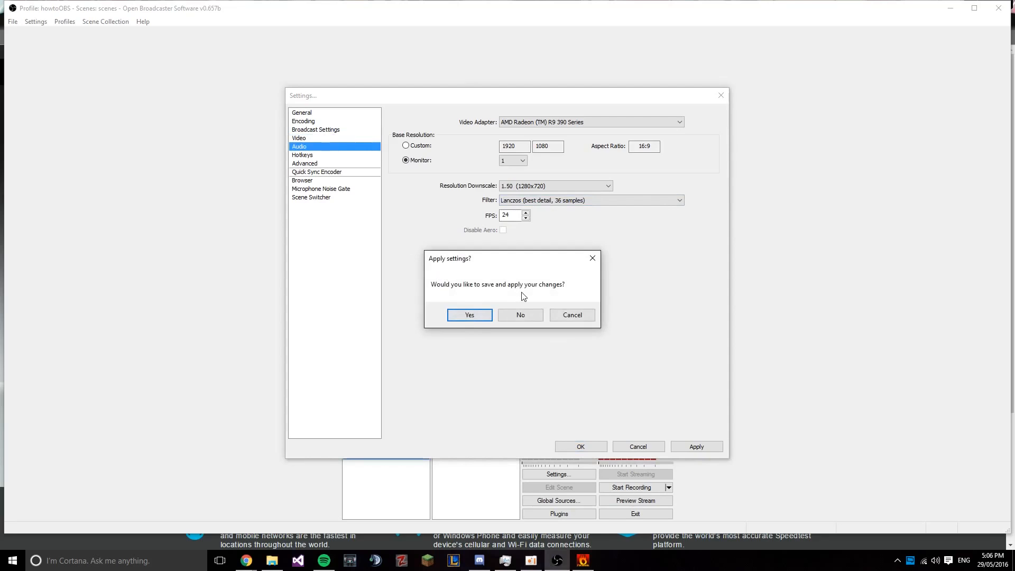
click(476, 315)
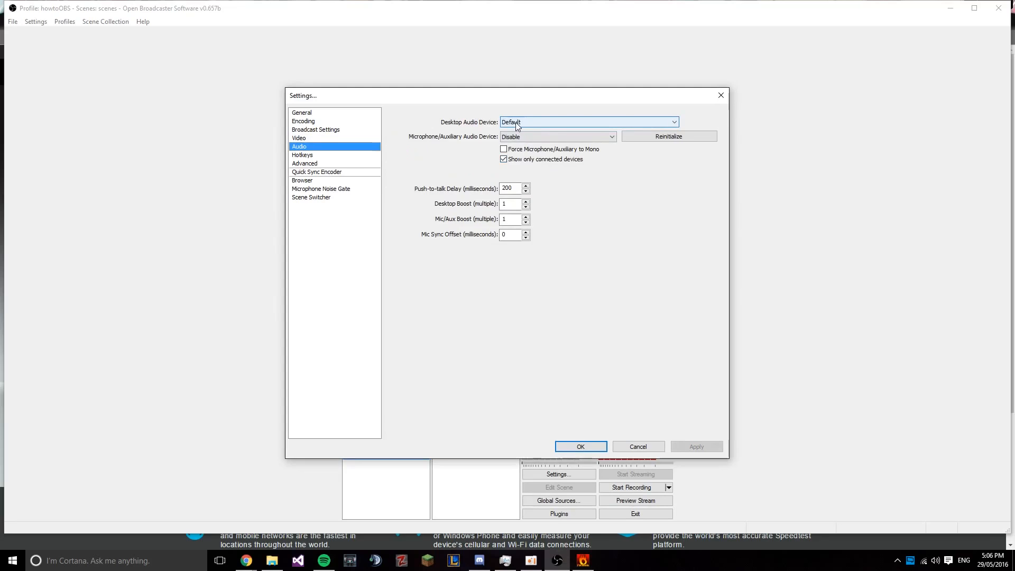
- Set the microphone/auxiliary audio device to Default and save the audio settings
click(607, 137)
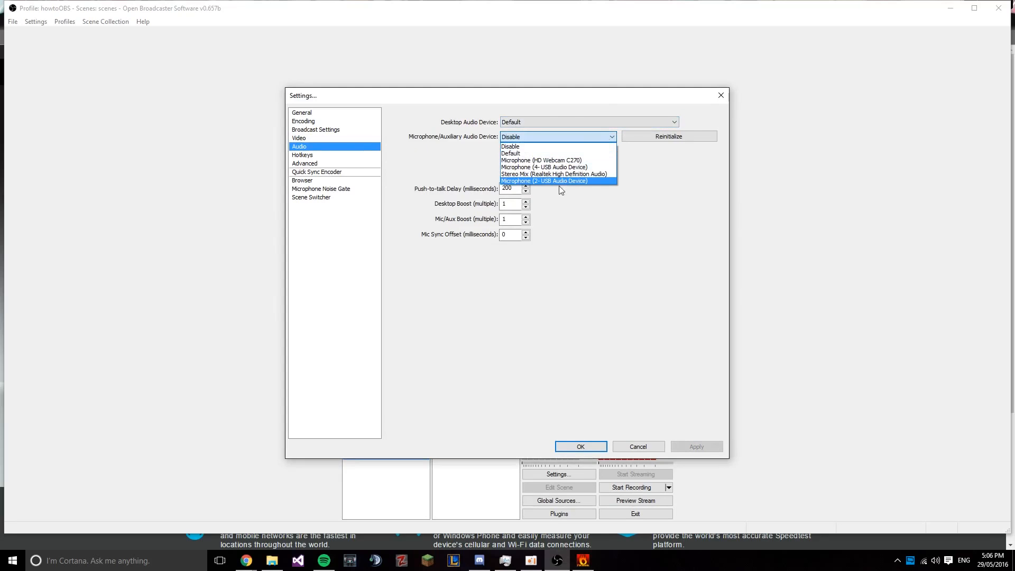
click(513, 154)
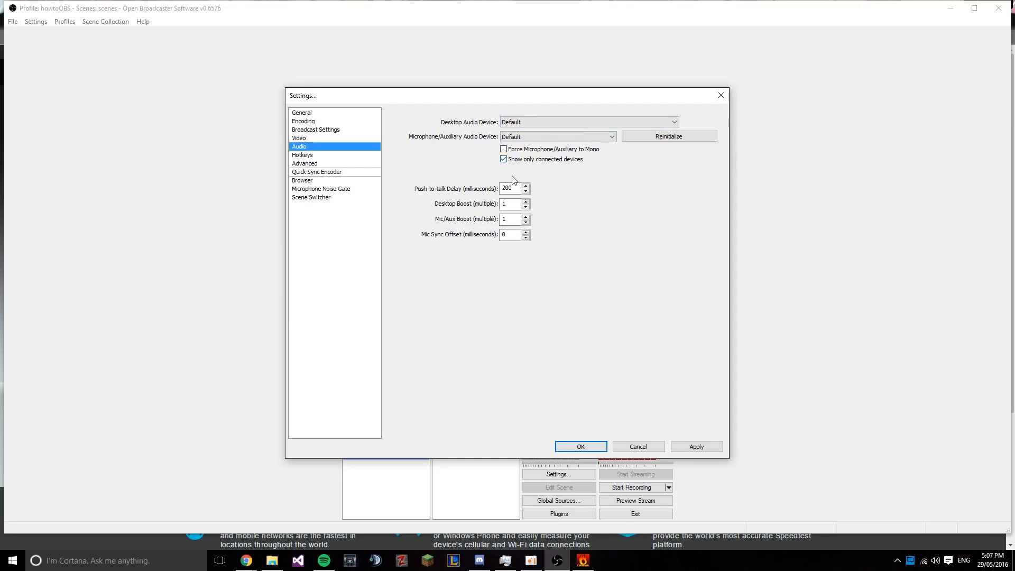
click(317, 156)
click(471, 318)
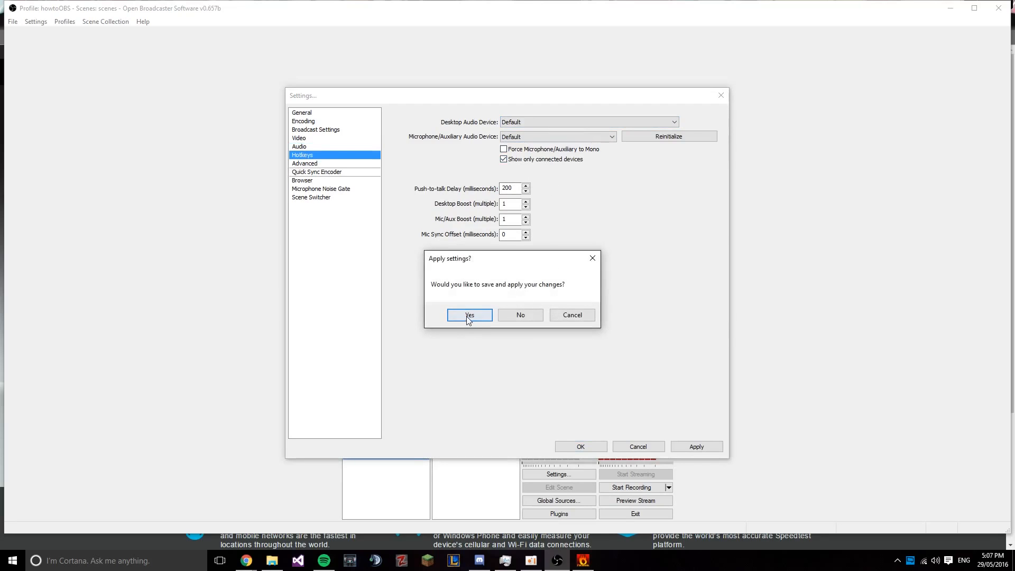
- Review the Advanced, Quick Sync Encoder and Encoding settings, and close the settings dialog
click(307, 165)
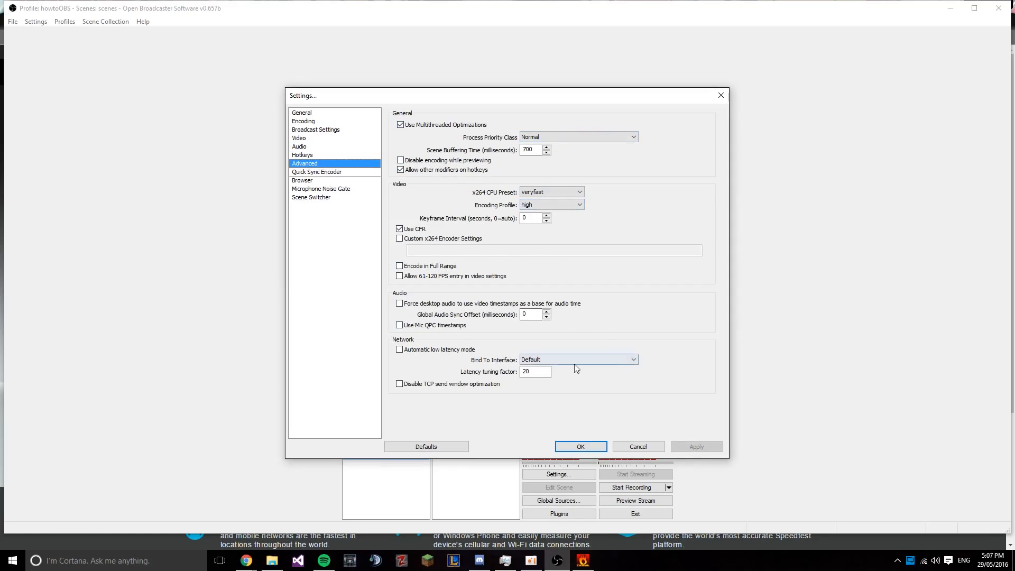
click(329, 174)
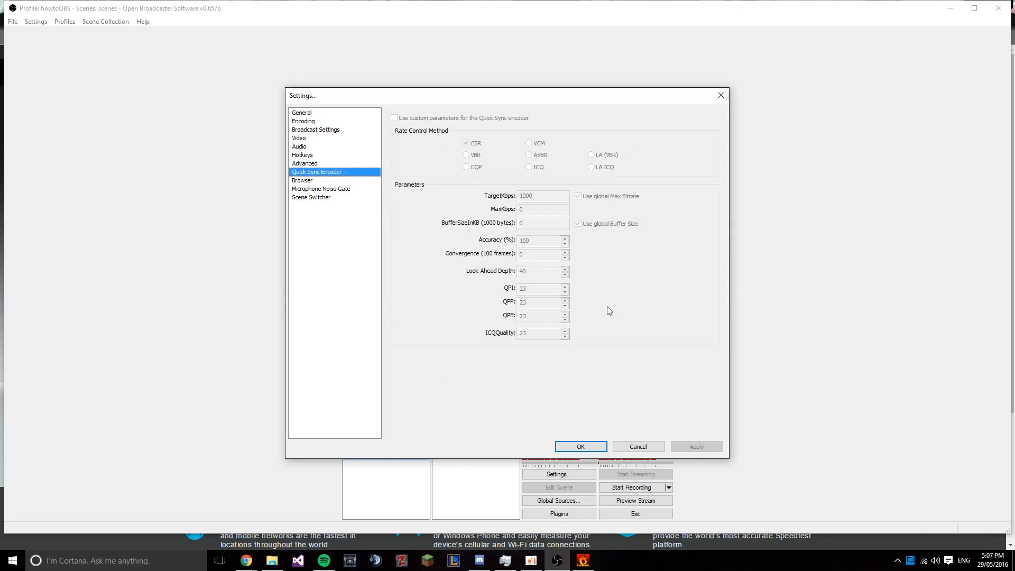
click(310, 122)
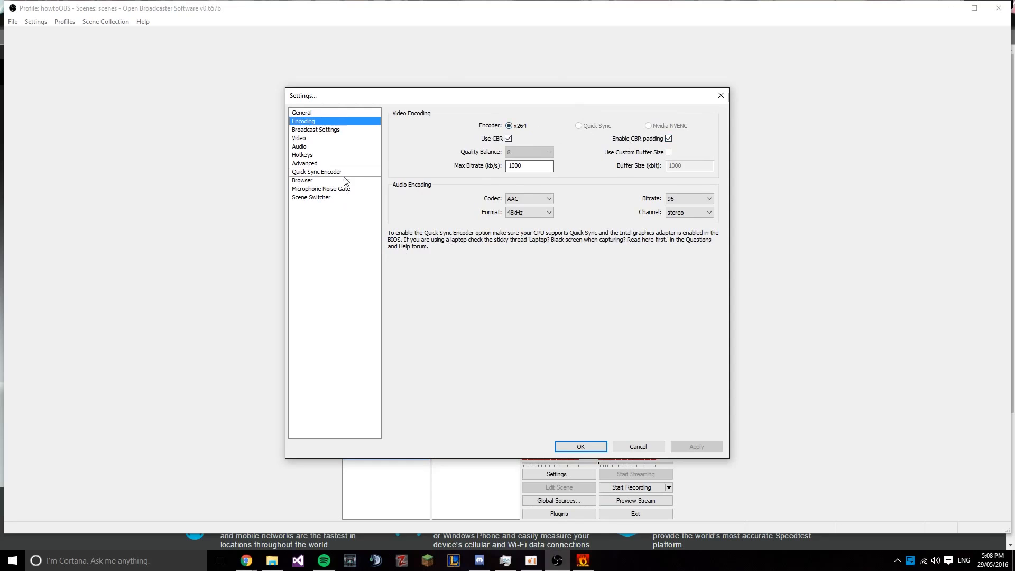
click(566, 448)
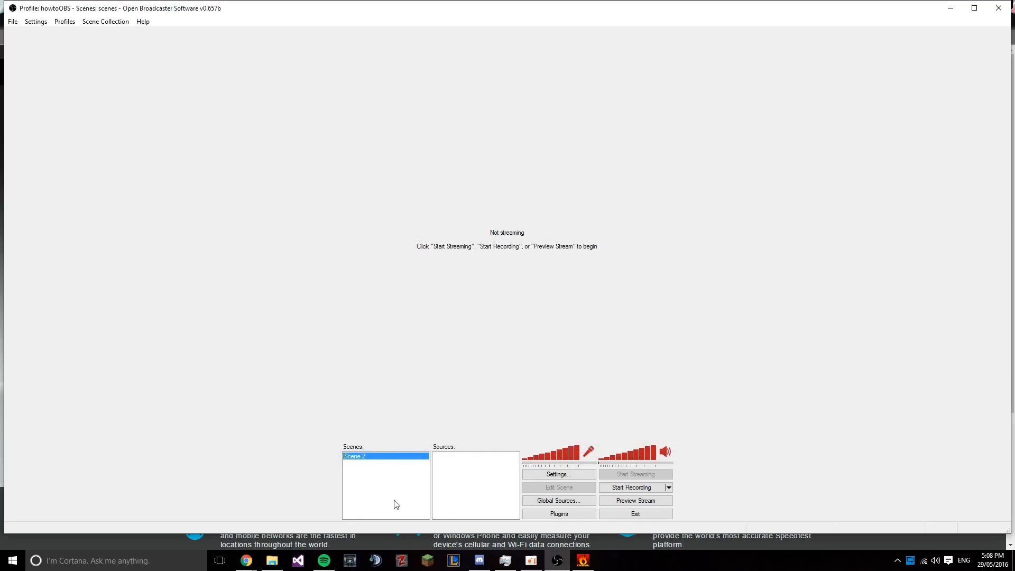
- Add a source named Monitor Capture that captures monitor 3 to the scene and start the stream preview
right_click(473, 468)
mouse_move(487, 475)
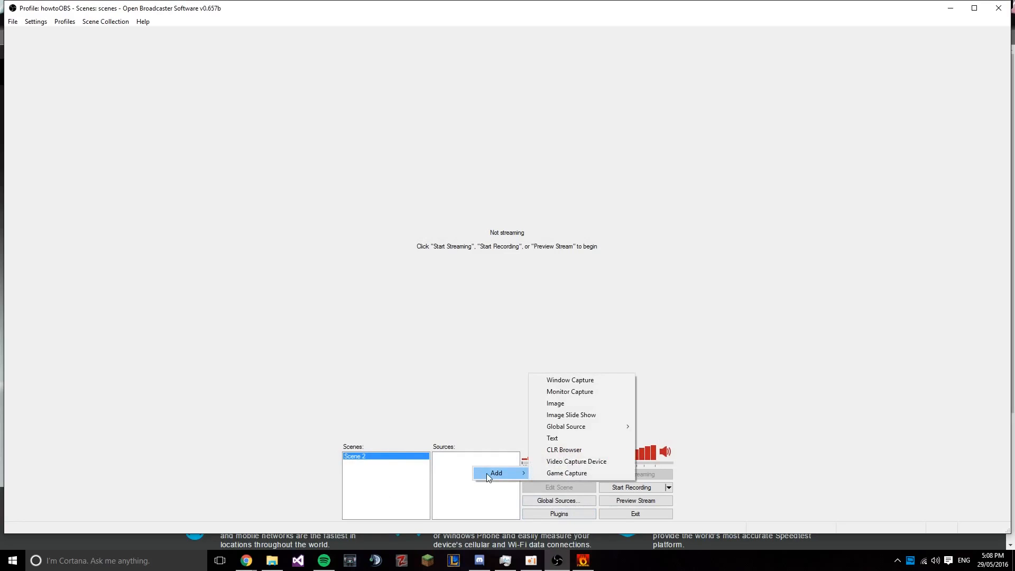
click(570, 392)
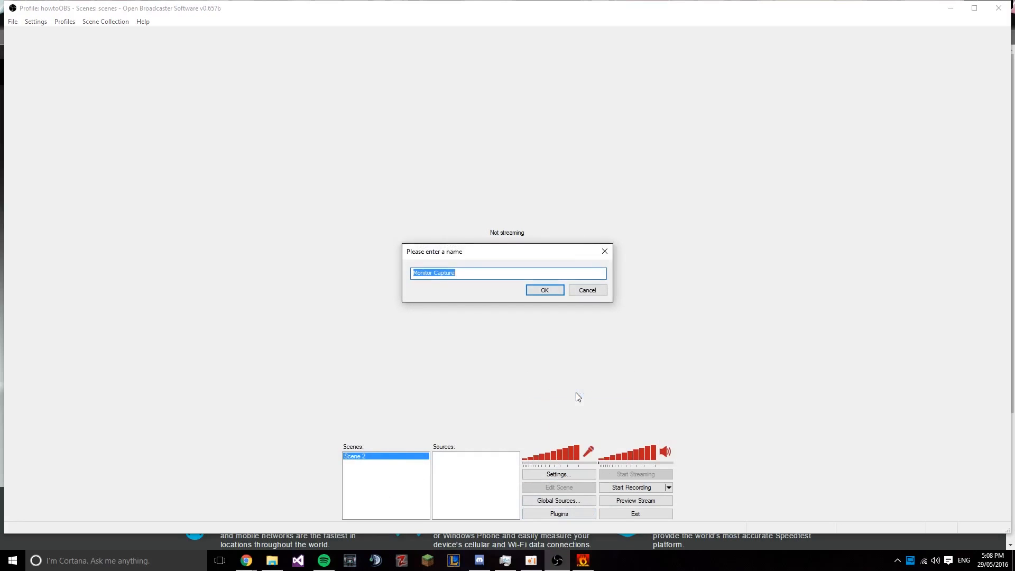
click(545, 290)
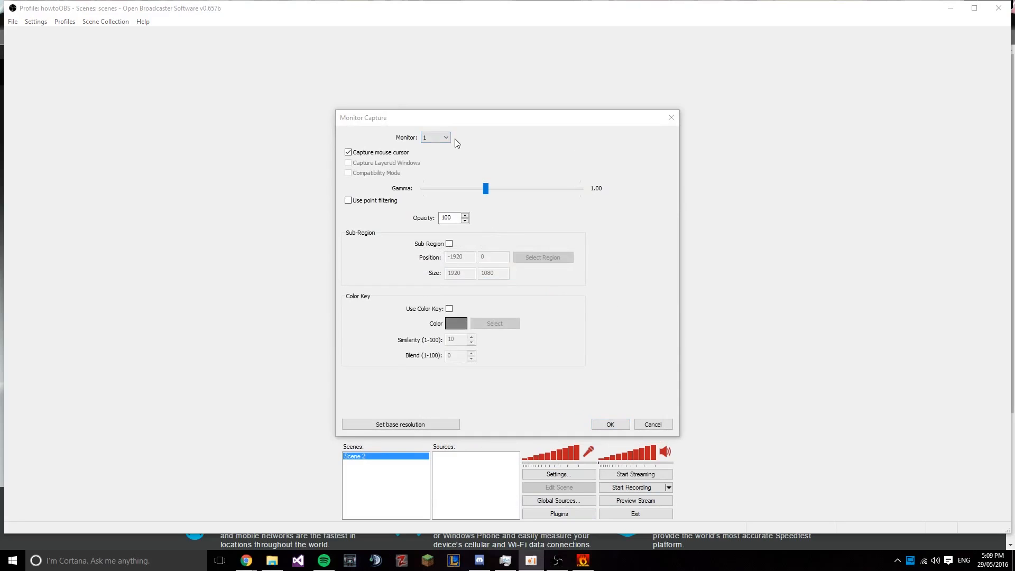
click(446, 138)
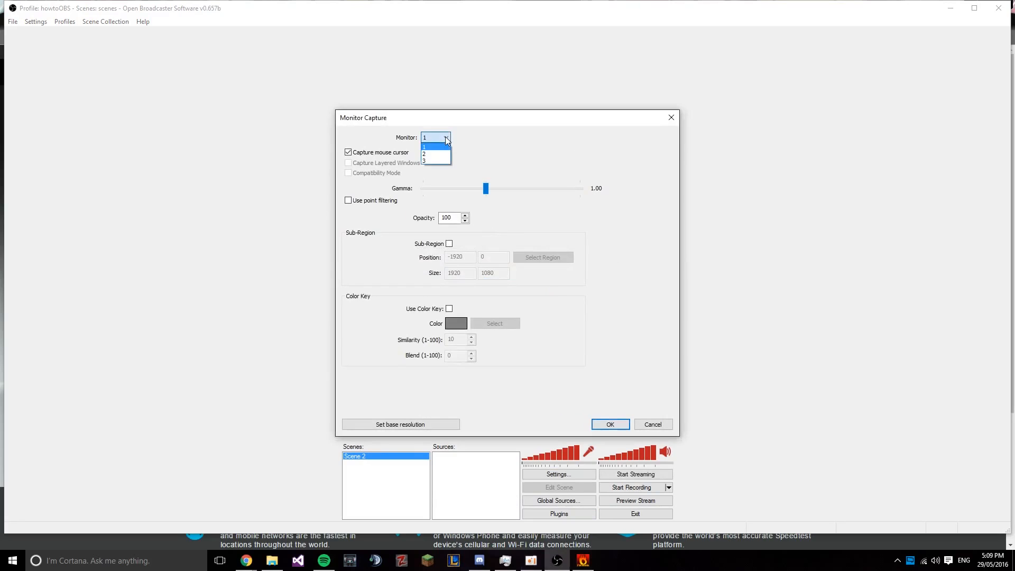
click(427, 161)
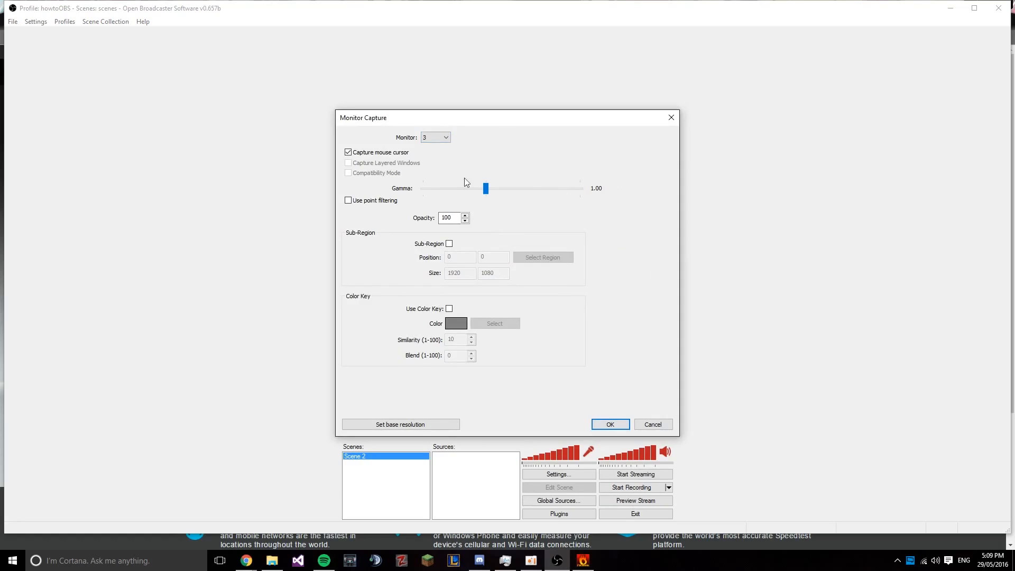
click(618, 428)
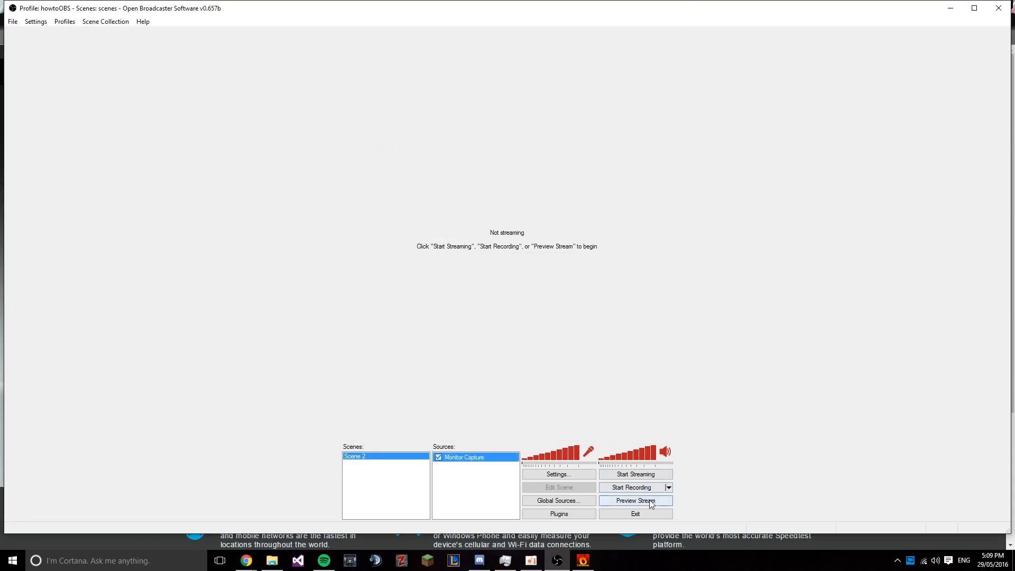
click(626, 502)
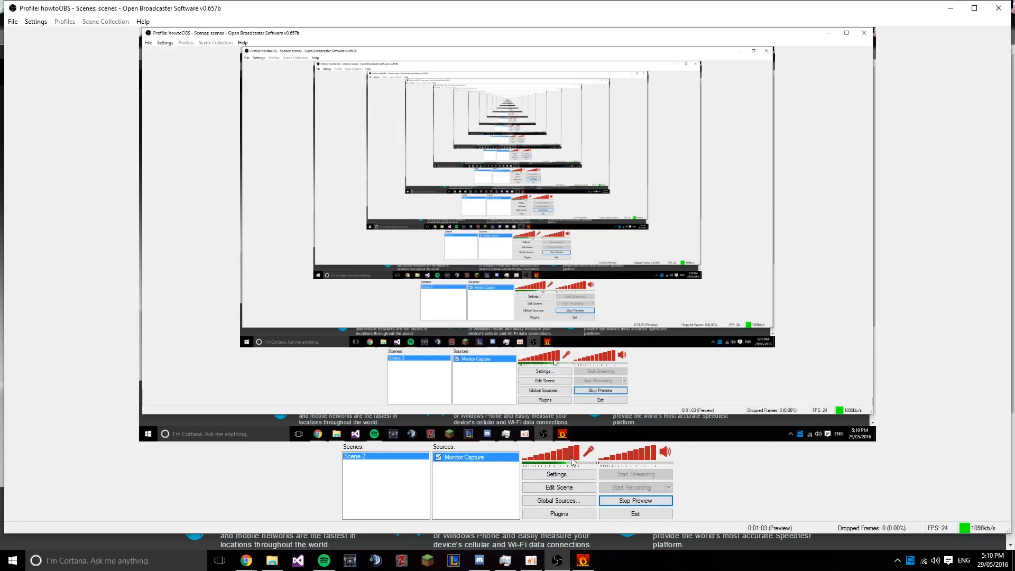
mouse_move(578, 452)
mouse_down()
mouse_move(531, 459)
mouse_move(586, 462)
mouse_up()
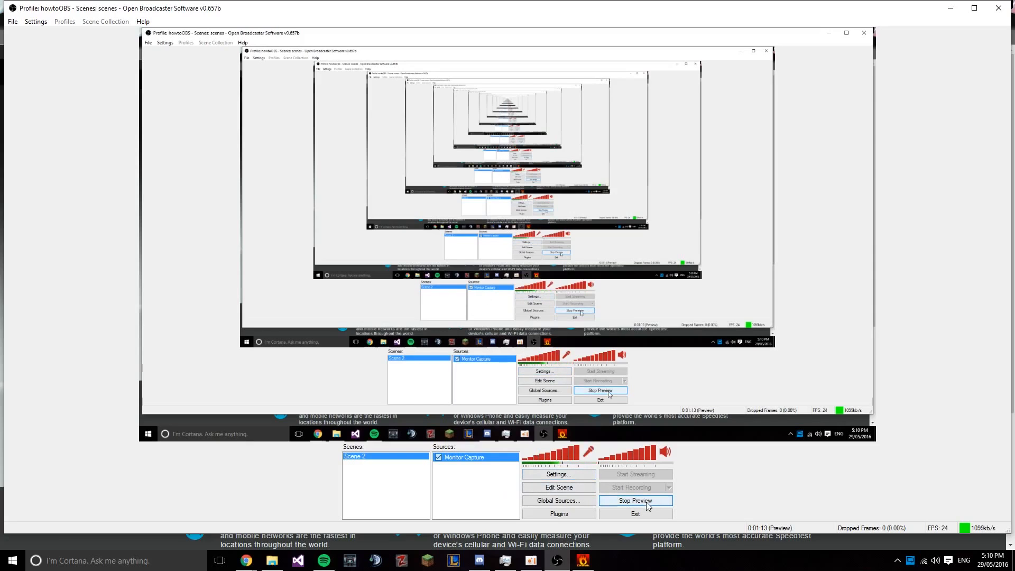
- Add a video capture device source named Webcam to the scene and bring up its device settings
right_click(453, 477)
mouse_move(476, 486)
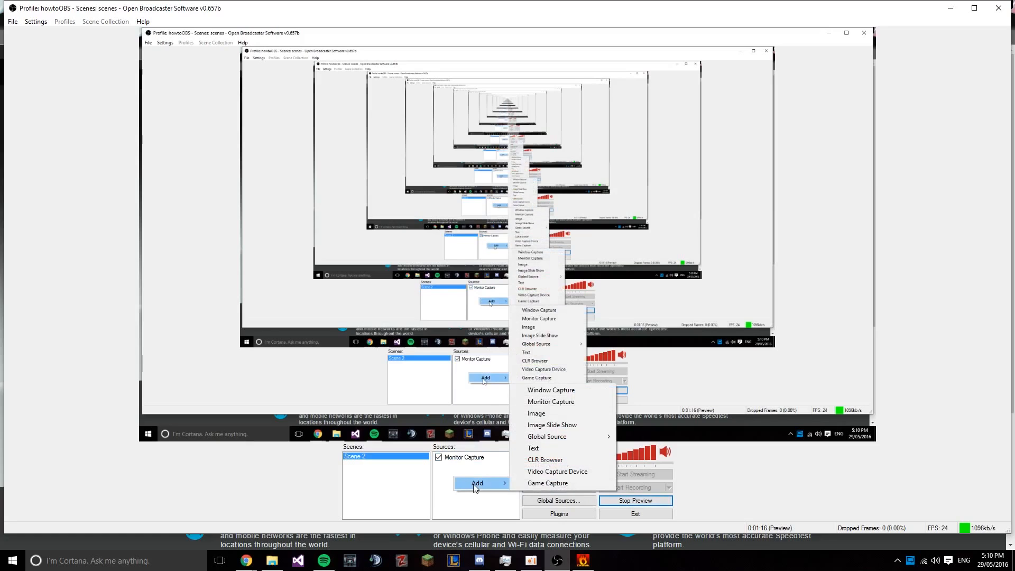
click(571, 474)
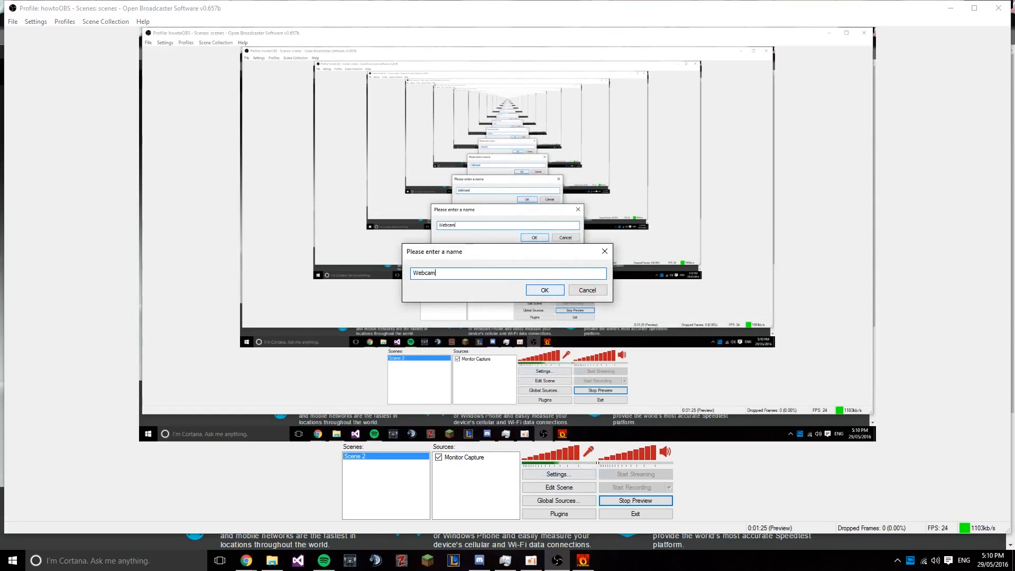
text(Webcam)
click(534, 291)
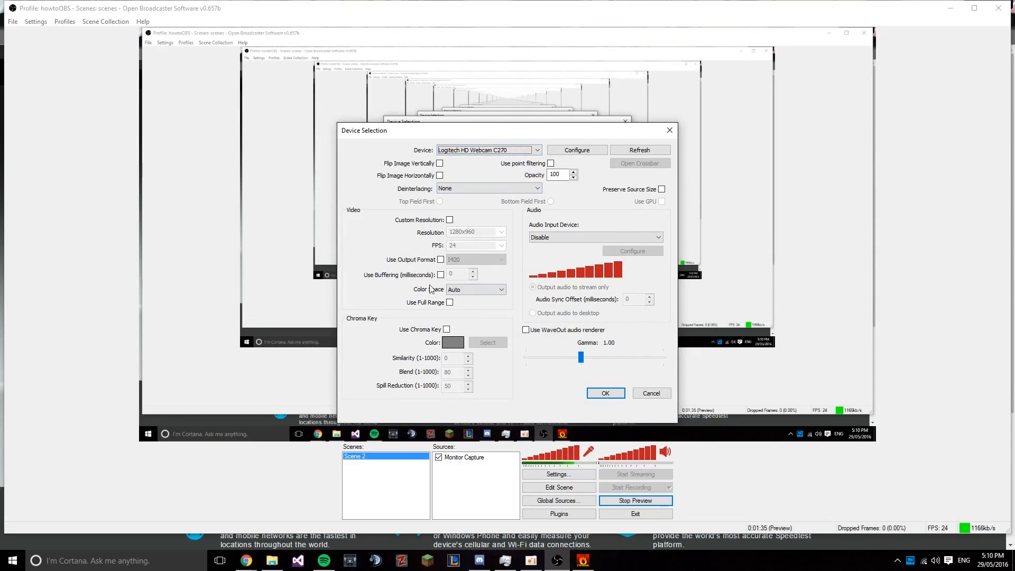
- Check the audio input devices offered for the webcam source and keep its audio input on Disable
click(588, 237)
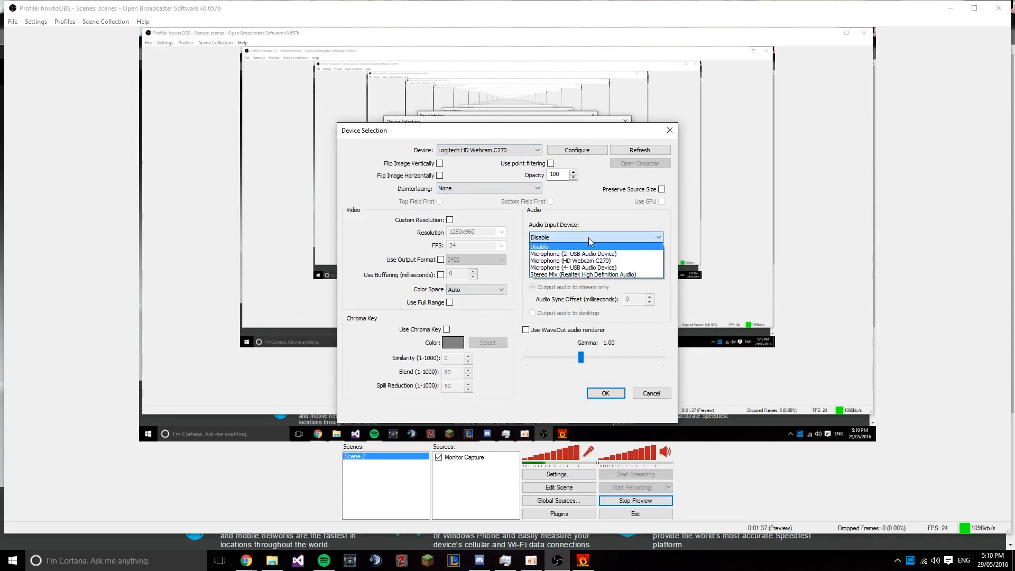
click(547, 247)
click(550, 238)
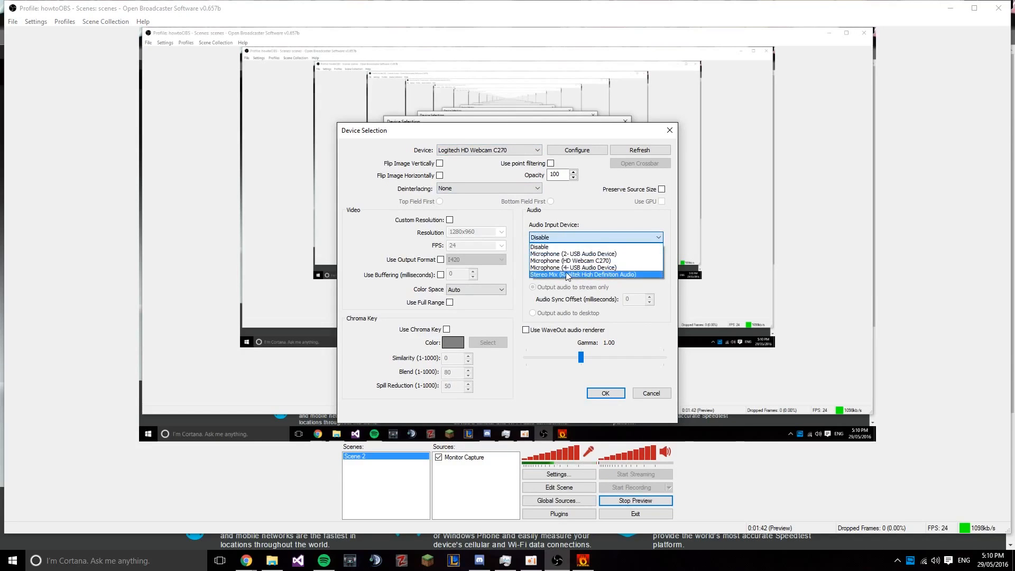
click(569, 236)
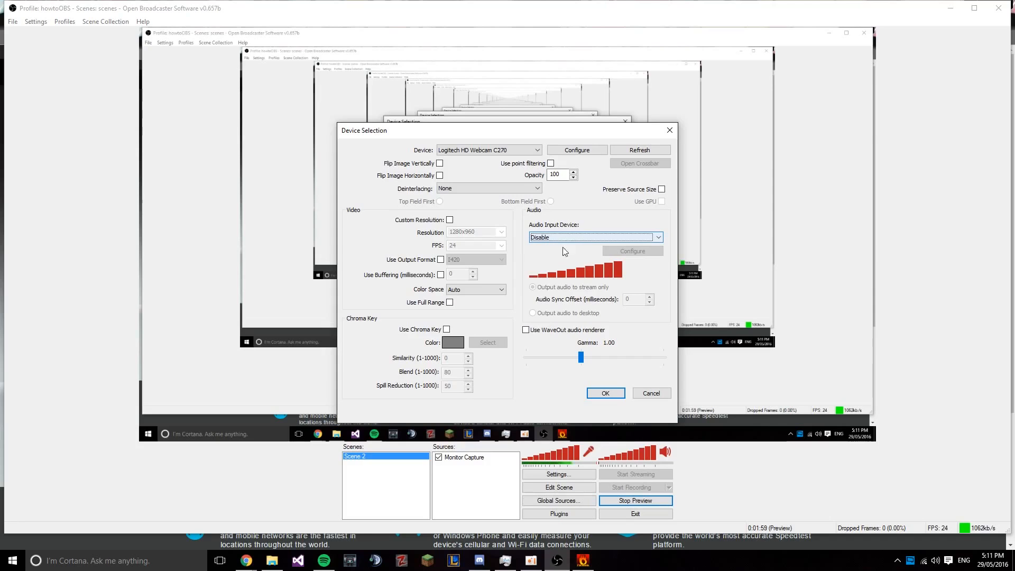
- Try to add the Logitech HD Webcam C270 as a new video capture source and dismiss its device settings
click(598, 397)
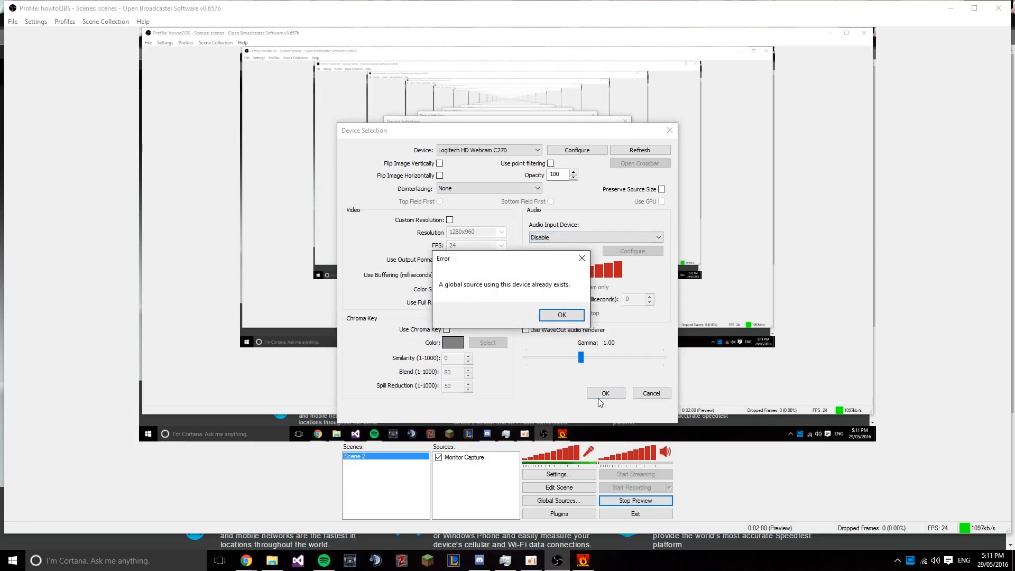
click(564, 317)
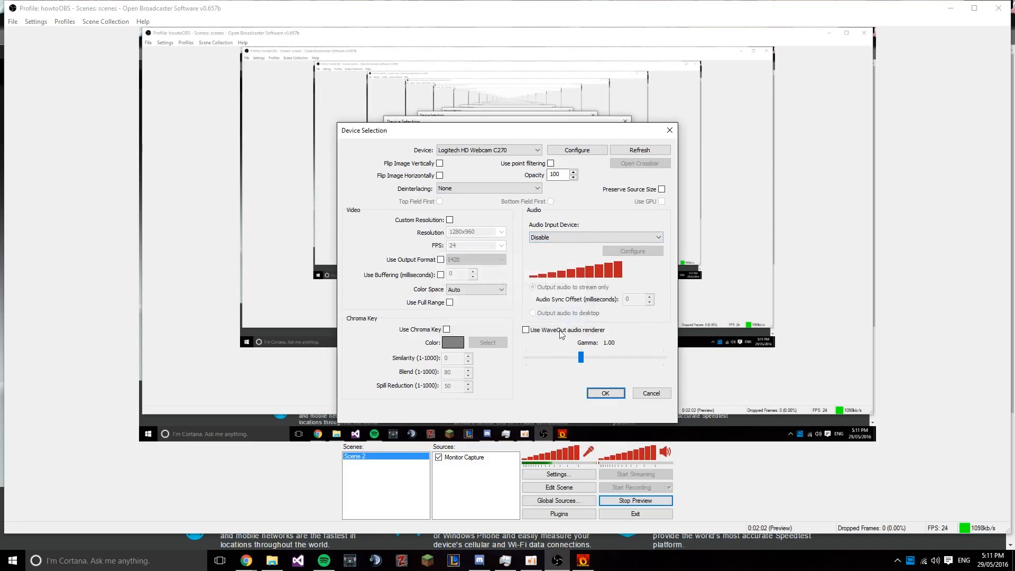
click(652, 393)
- Add the existing global source webcam to the scene above the Monitor Capture source
click(559, 487)
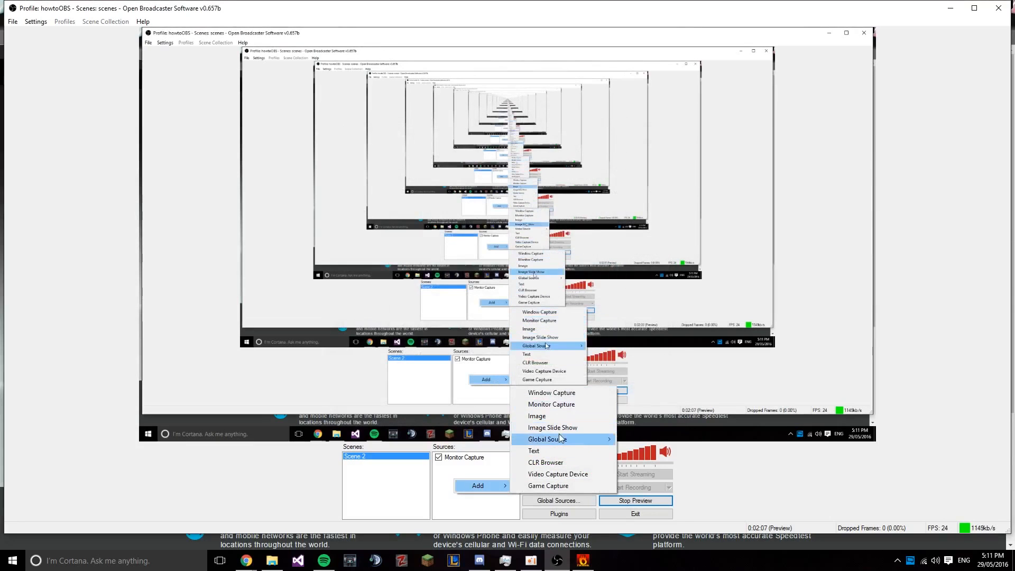
mouse_move(577, 439)
click(643, 452)
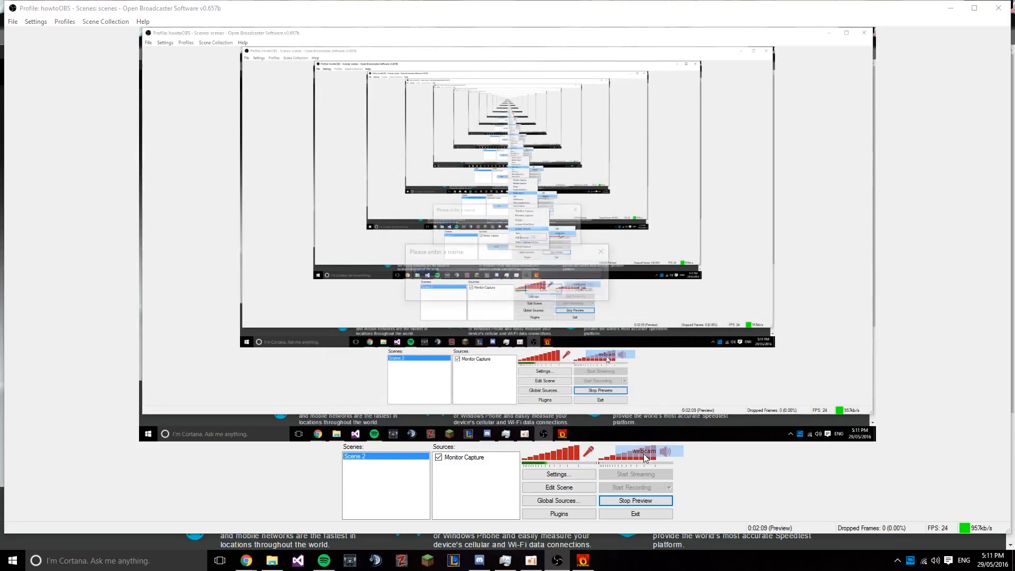
click(545, 289)
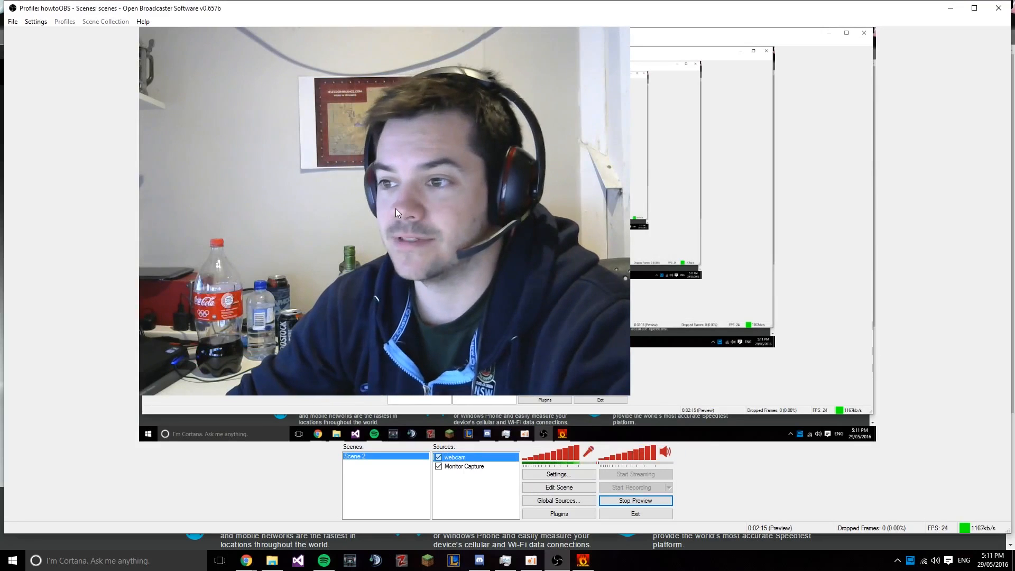
- Enable scene editing, shrink the webcam picture and fit it into the bottom-right corner of the scene at about a third of its width
click(564, 492)
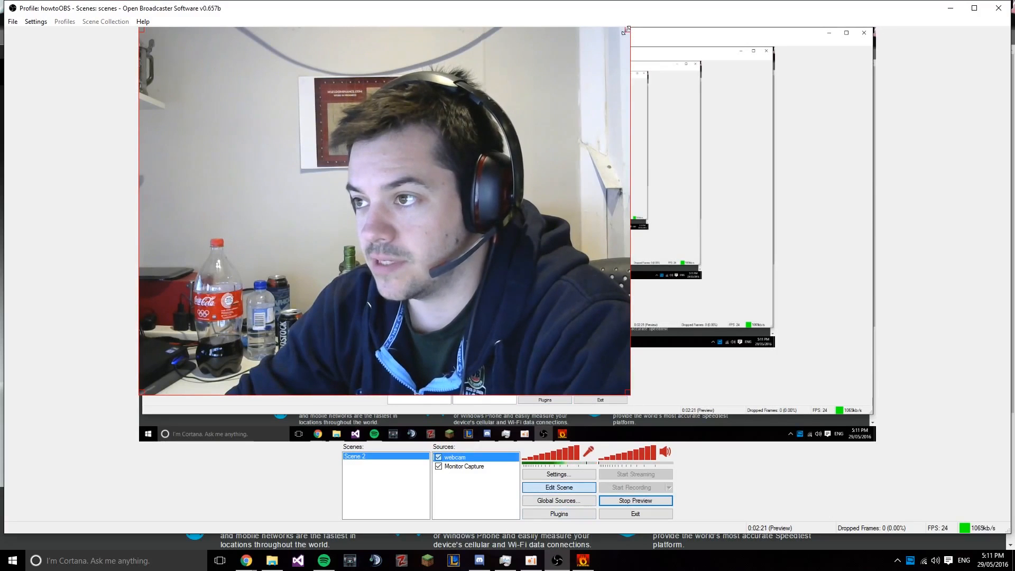
drag(629, 29, 802, 397)
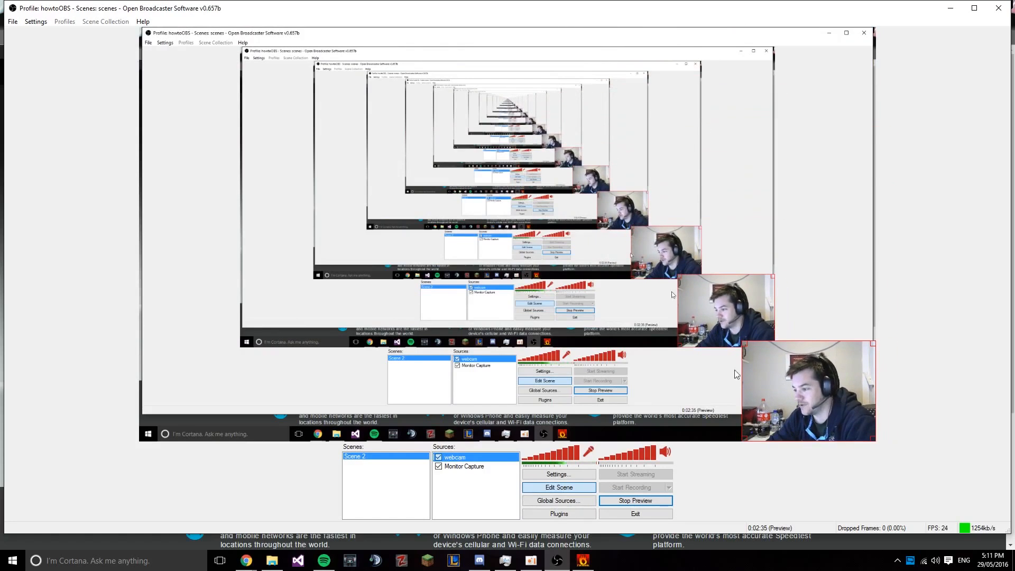
drag(743, 342, 637, 263)
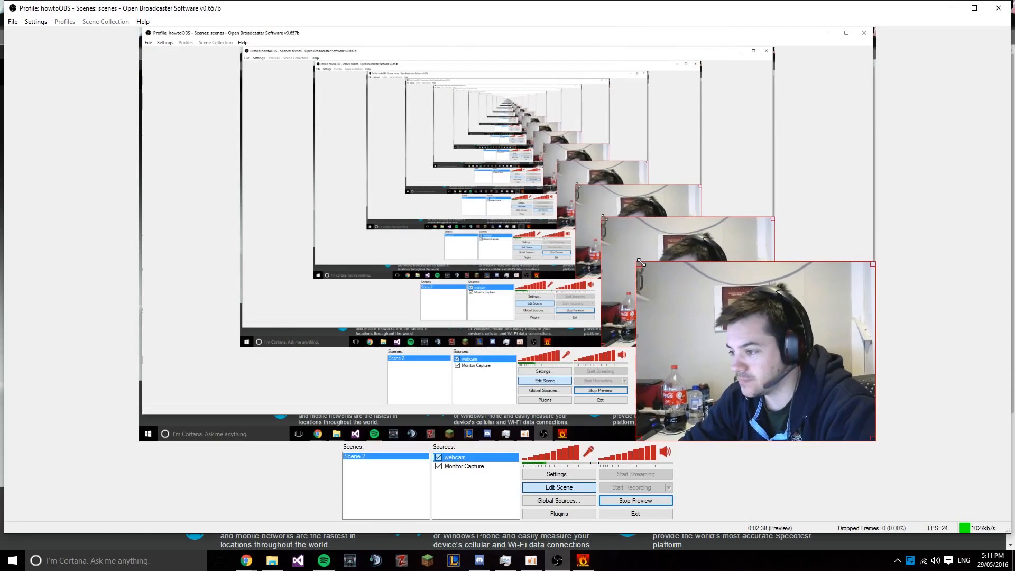
- Open the webcam source's device settings and try flipping the image horizontally and vertically, leaving both flip options off
right_click(456, 458)
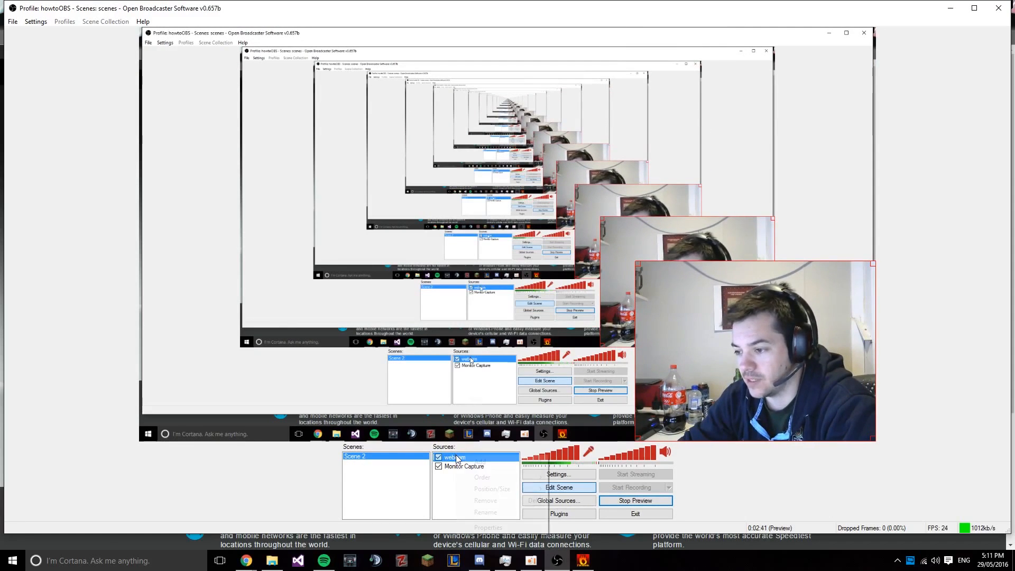
click(492, 526)
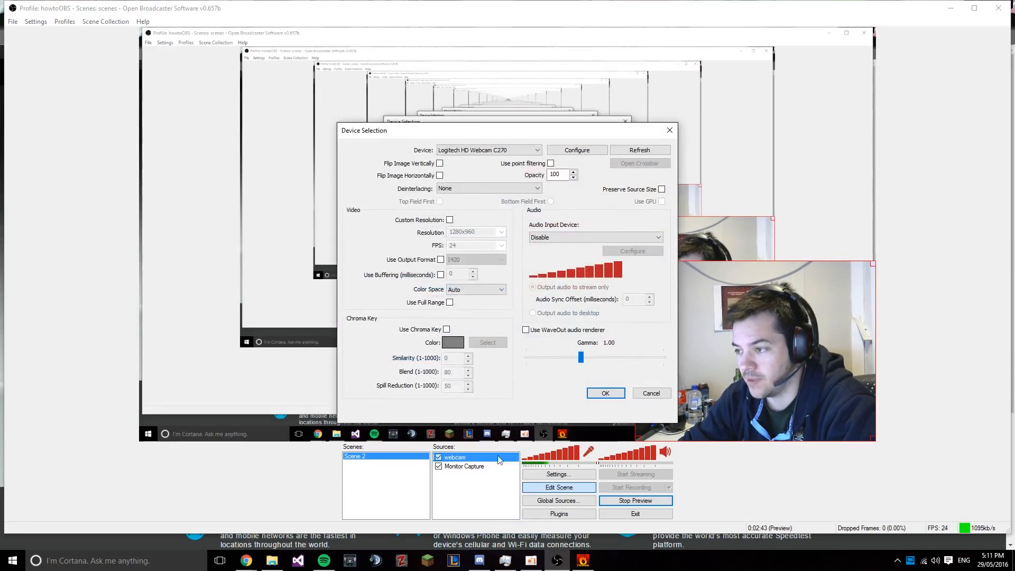
click(440, 176)
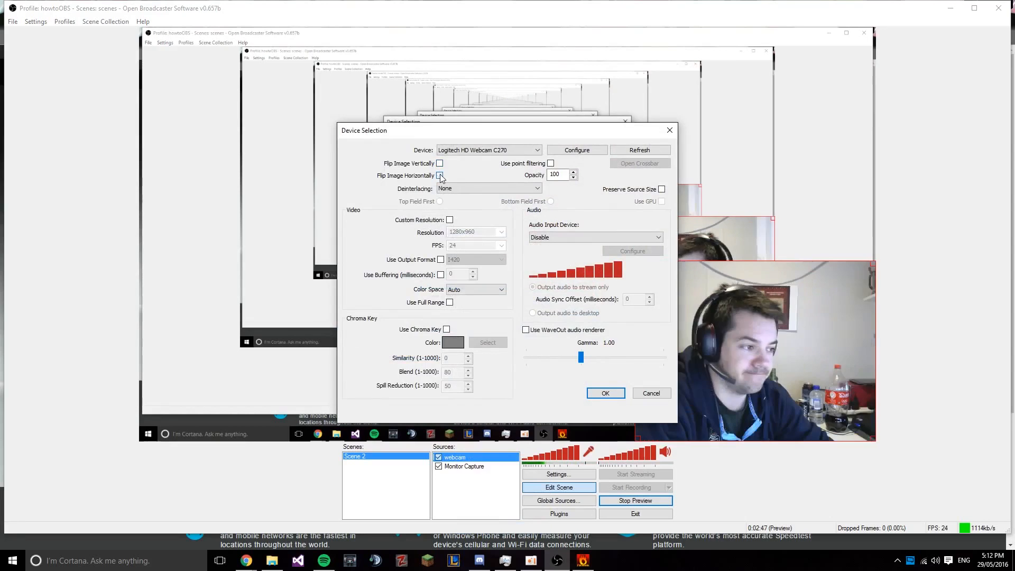
click(440, 163)
click(440, 164)
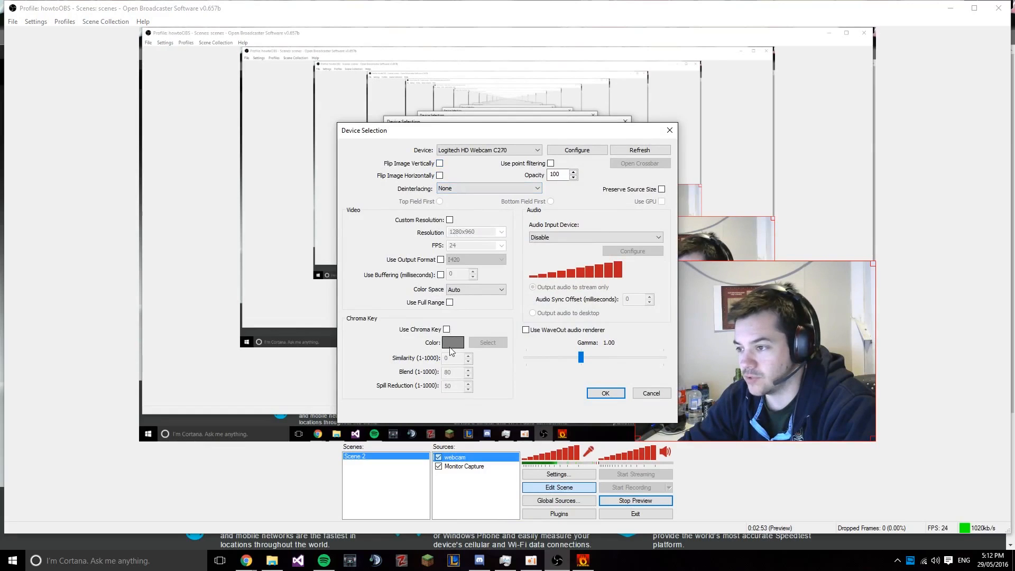
- Compare the webcam picture with and without chroma key, and with it enabled sample the dark blue hoodie as the key color
click(447, 329)
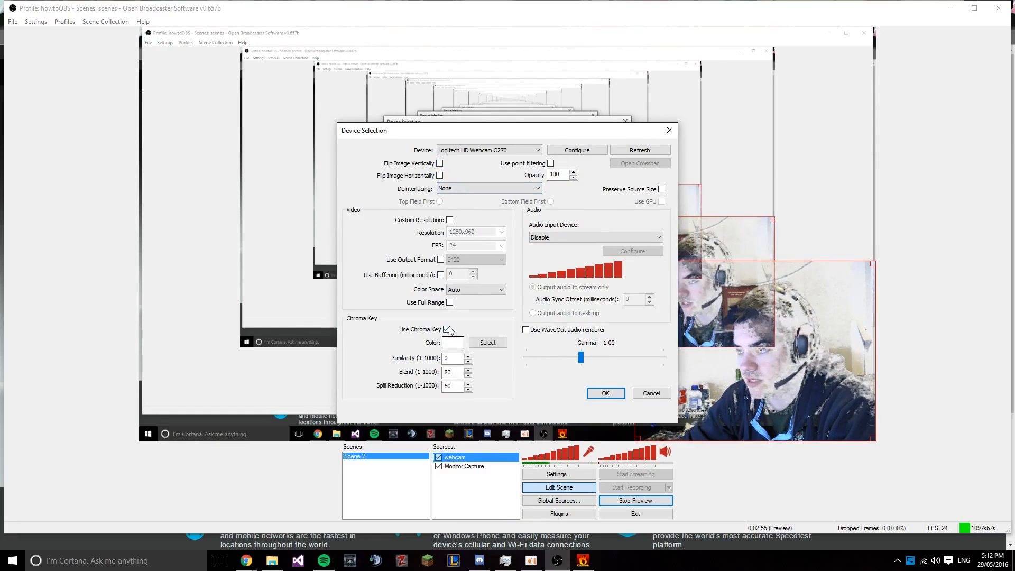
click(447, 330)
click(447, 329)
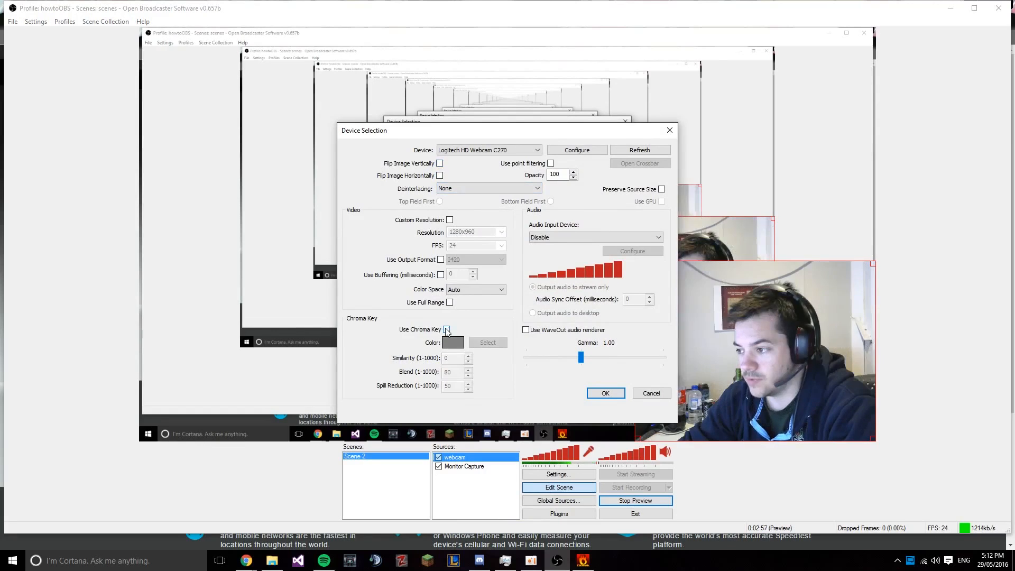
click(447, 329)
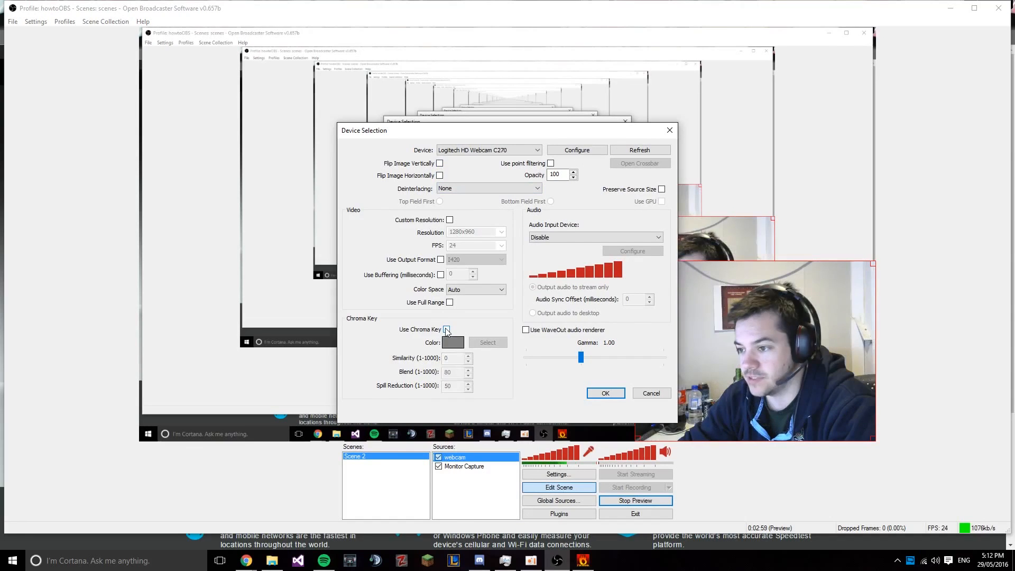
click(447, 330)
click(483, 343)
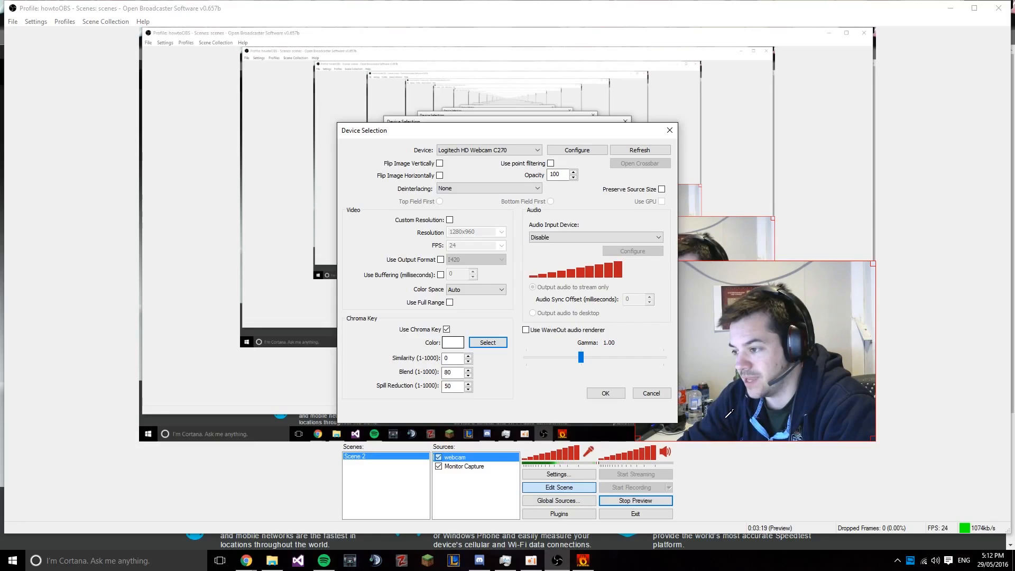
click(726, 416)
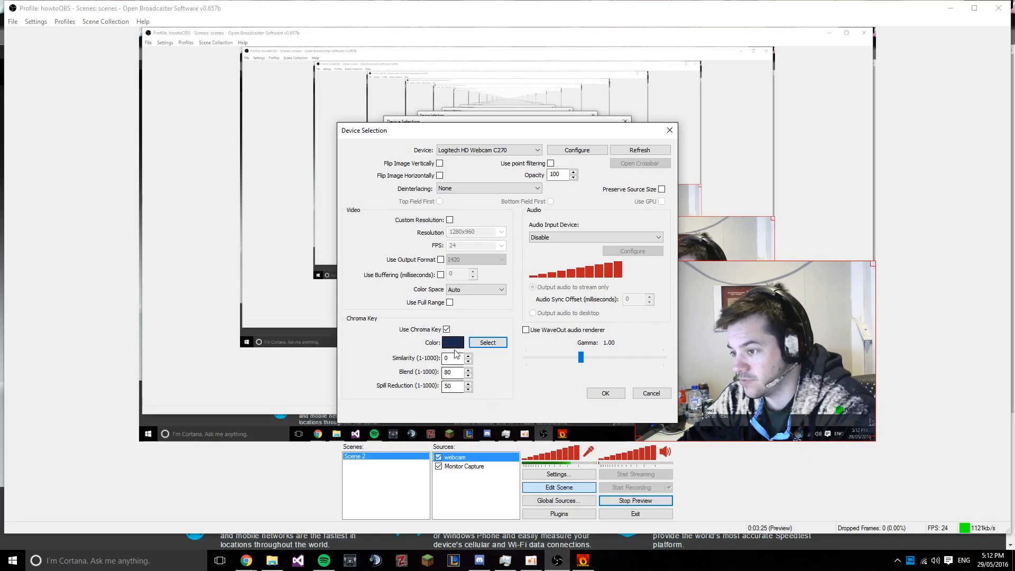
- Switch the webcam's chroma key off and on again and sample the light grey wall as the key color
click(447, 329)
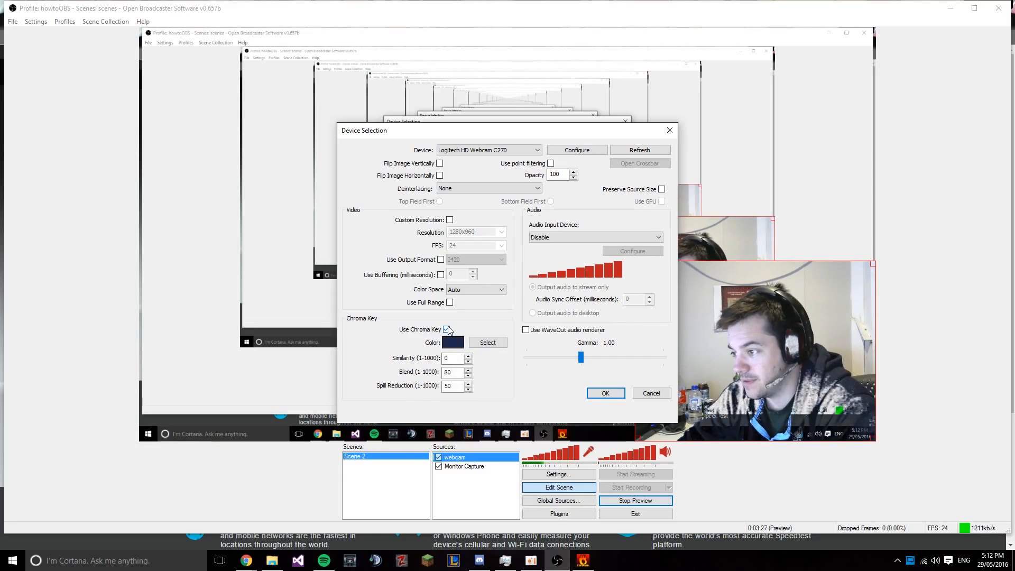
click(447, 329)
click(447, 330)
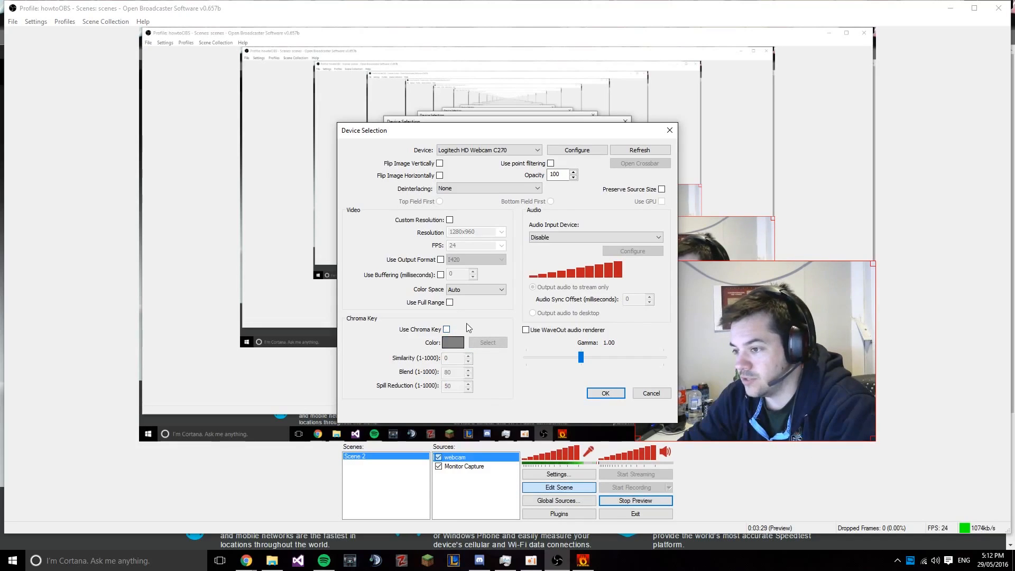
click(447, 330)
click(488, 343)
click(702, 297)
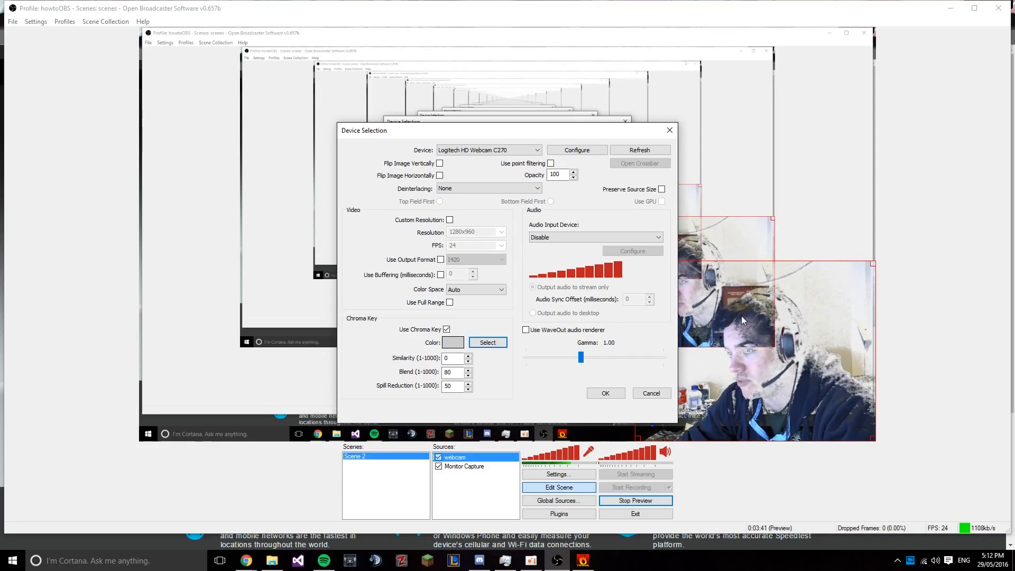
- Try raising the chroma key similarity gradually to 53 and lowering it back down while comparing the webcam picture
click(457, 358)
scroll(457, 359, up, 4)
scroll(458, 359, up, 20)
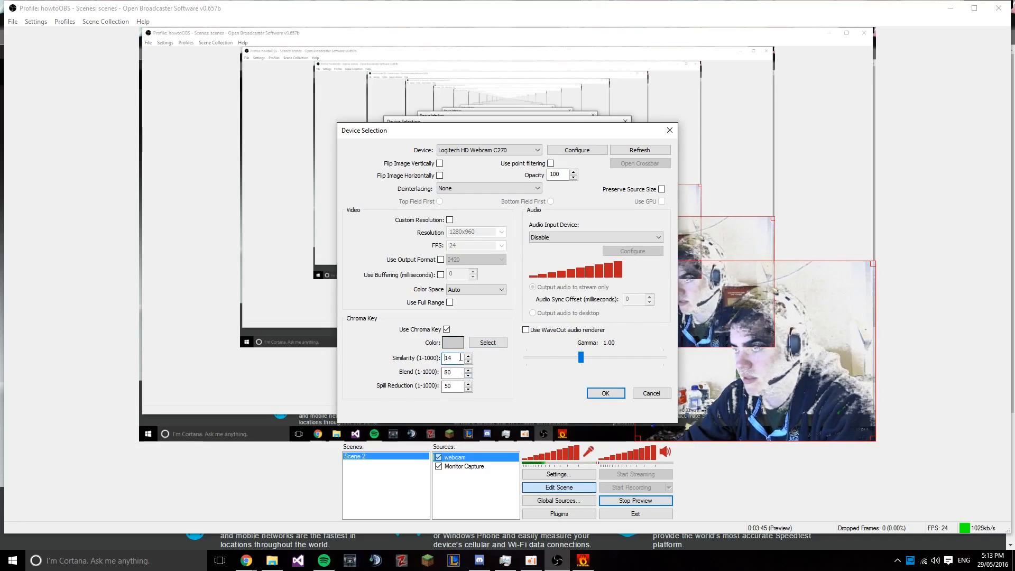
scroll(459, 360, up, 20)
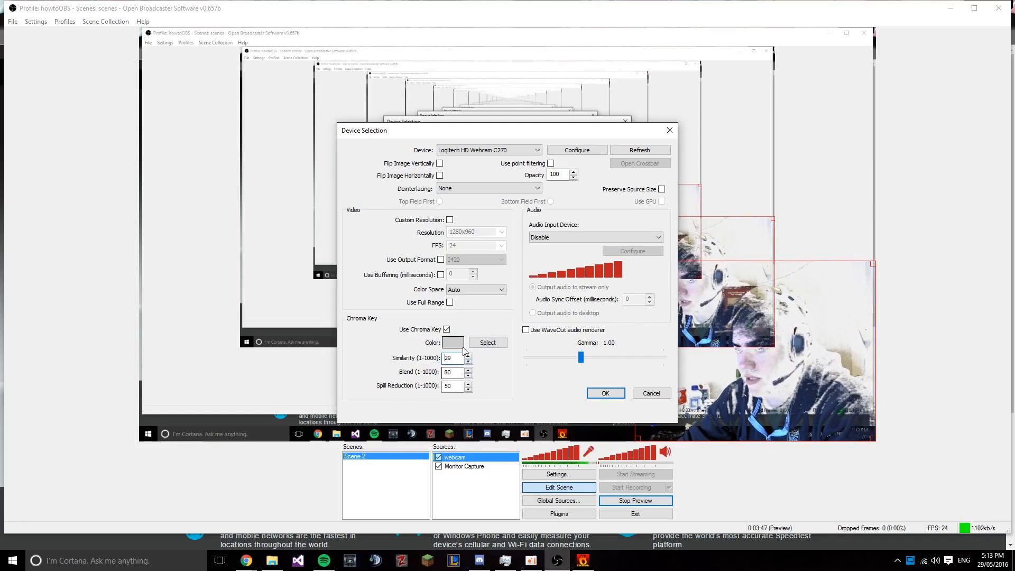
scroll(459, 359, up, 2)
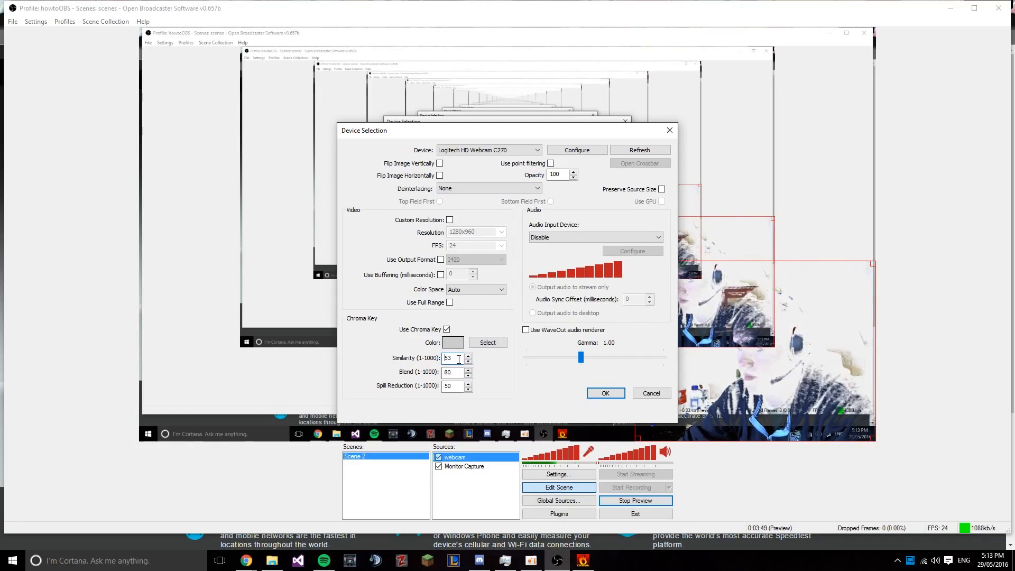
scroll(458, 359, down, 20)
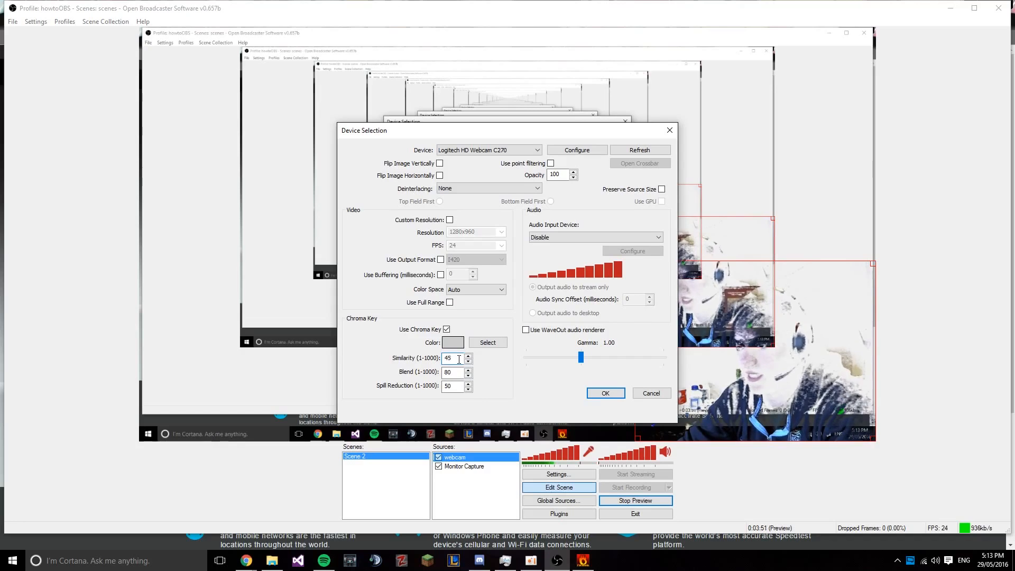
scroll(459, 358, down, 14)
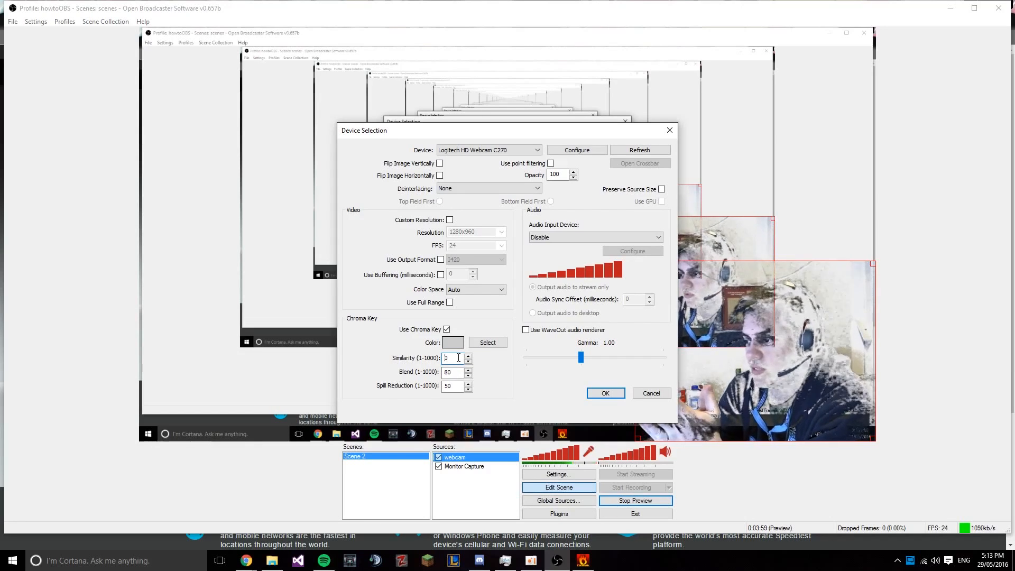
- Set the chroma key similarity to 23, the blend to 70 and the spill reduction to 30
text(23)
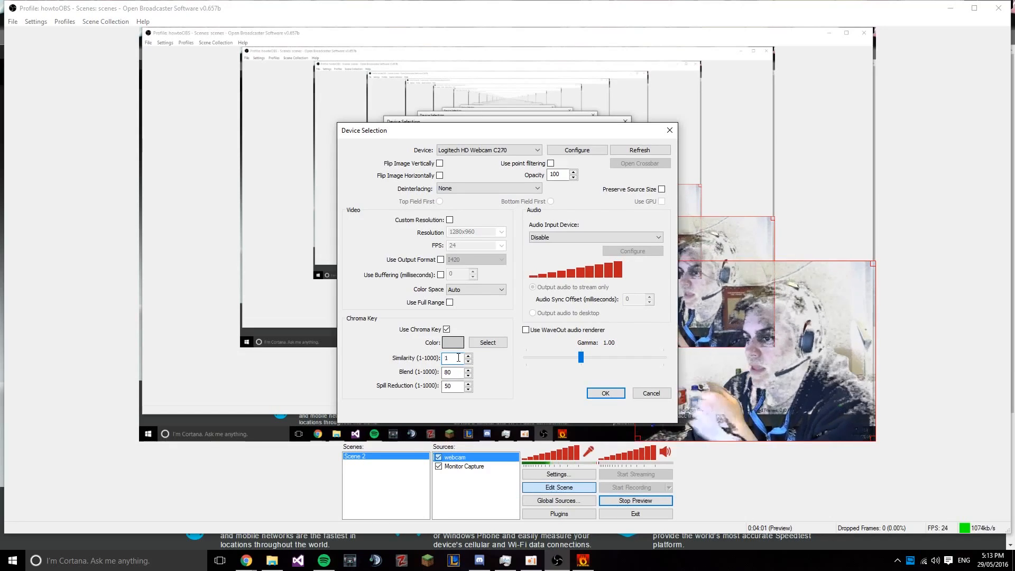
key(Tab)
text(70)
key(Tab)
text(30)
- Set the chroma key blend to 0
click(457, 370)
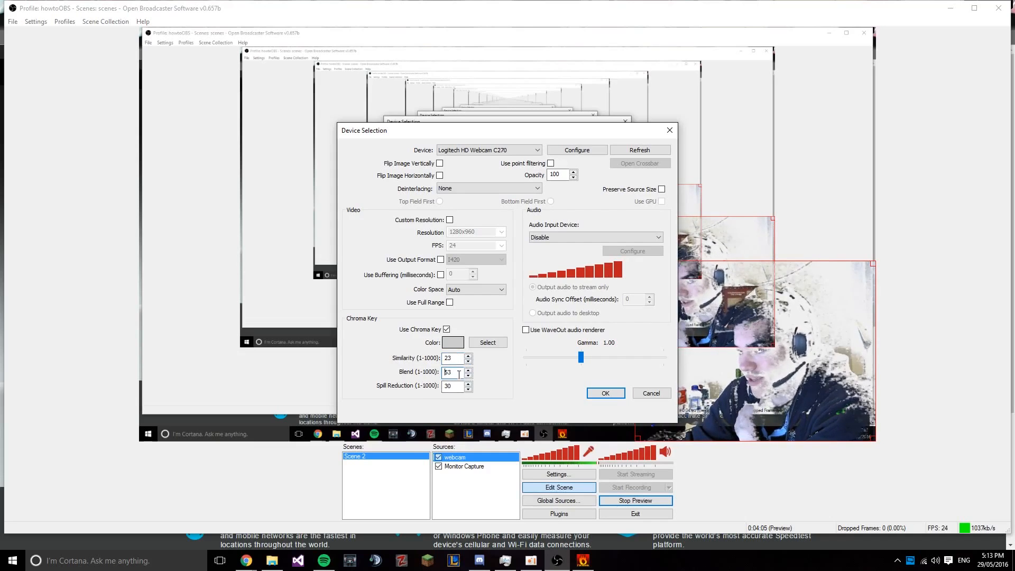
key(BackSpace)
key(BackSpace)
text(2)
key(BackSpace)
text(0)
click(457, 359)
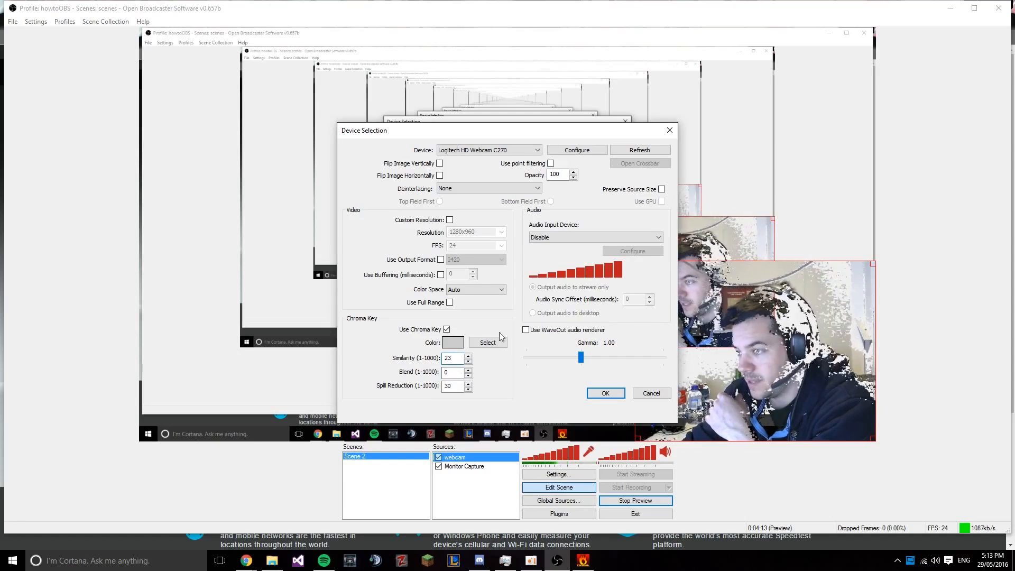
- Try chroma key blend values such as 41 and 29, and return the blend to 0
click(466, 371)
click(466, 372)
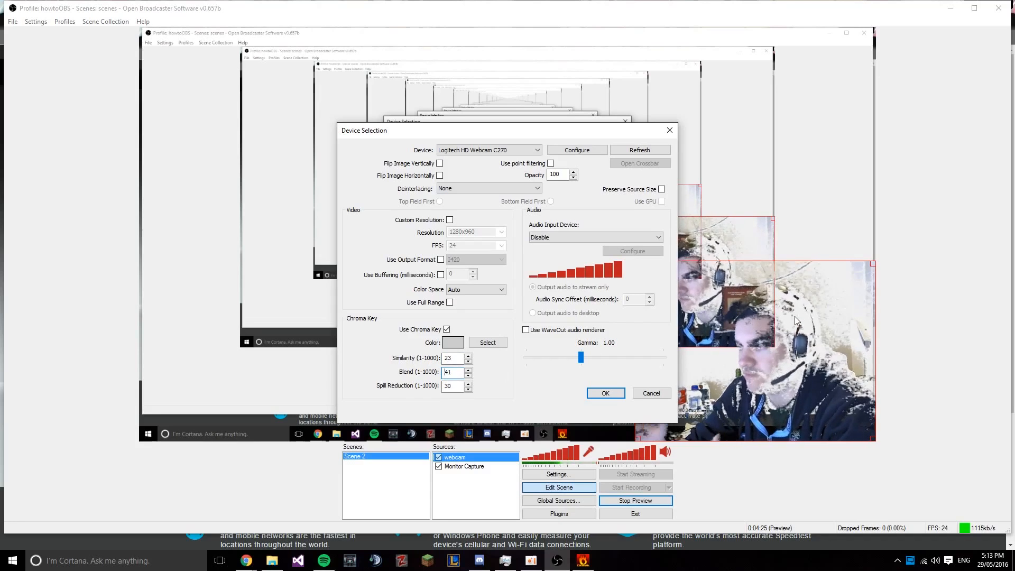
double_click(454, 371)
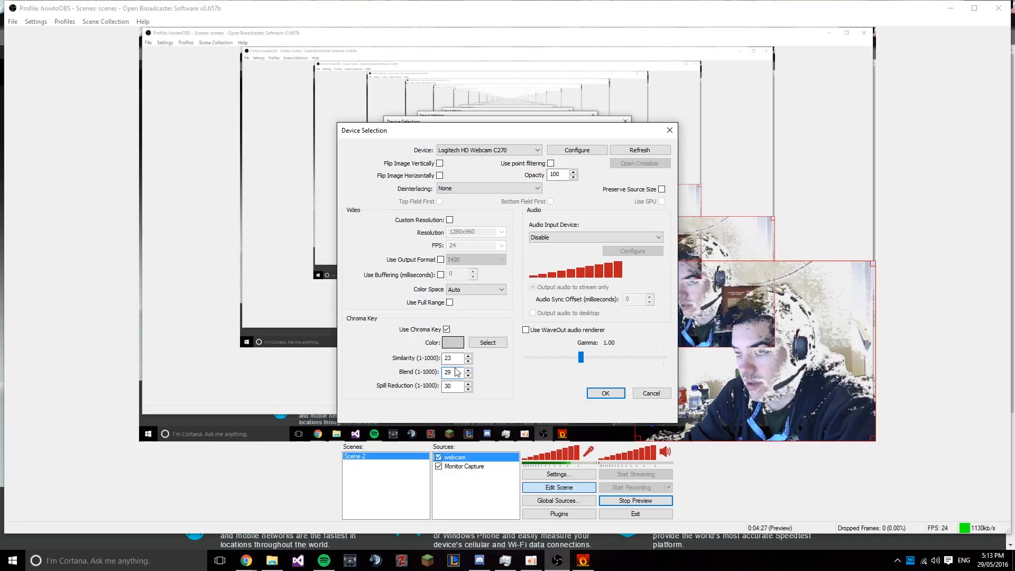
text(0)
- Try chroma key similarity values of 28 and 38, and bring the similarity down to 0
double_click(453, 359)
text(28)
scroll(454, 362, up, 10)
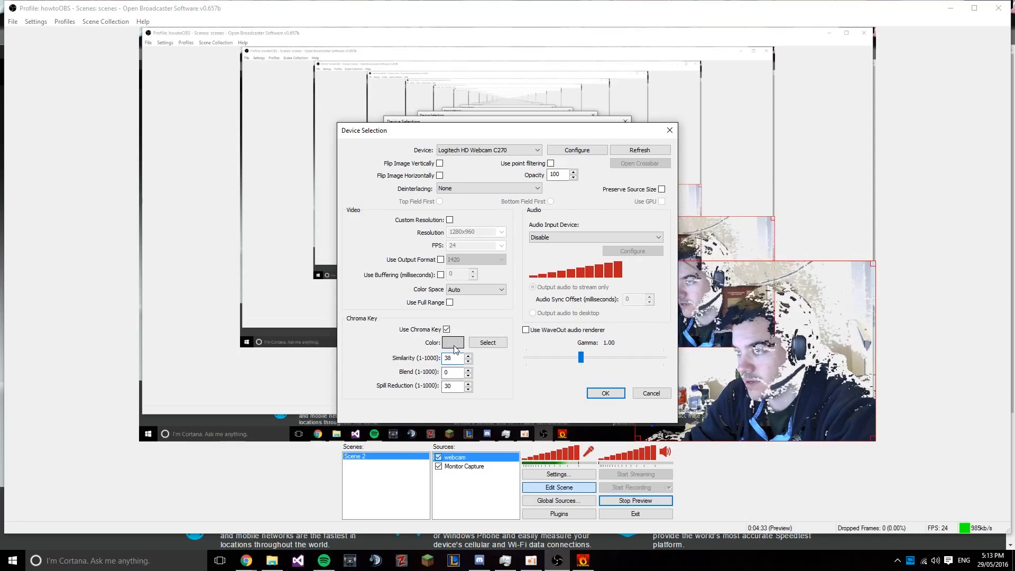
click(468, 362)
scroll(464, 358, down, 20)
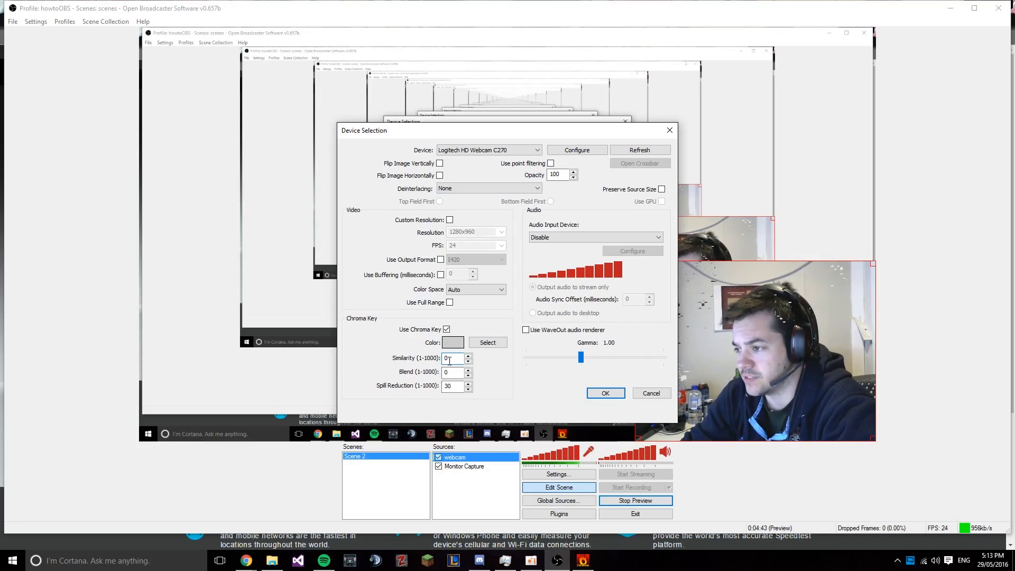
- Choose a dark navy chroma key color, apply the webcam device settings and stop the stream preview
click(488, 342)
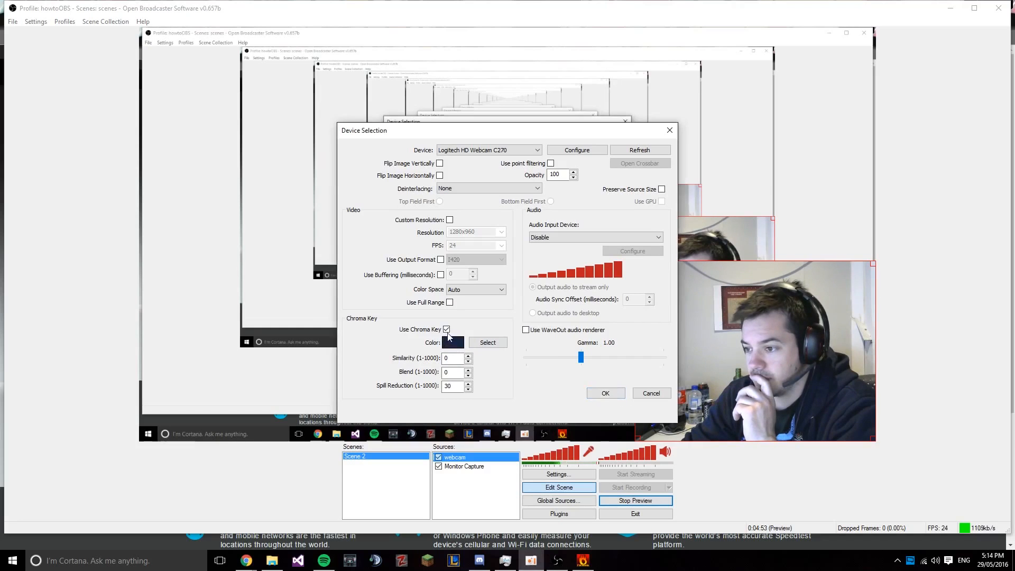
click(616, 395)
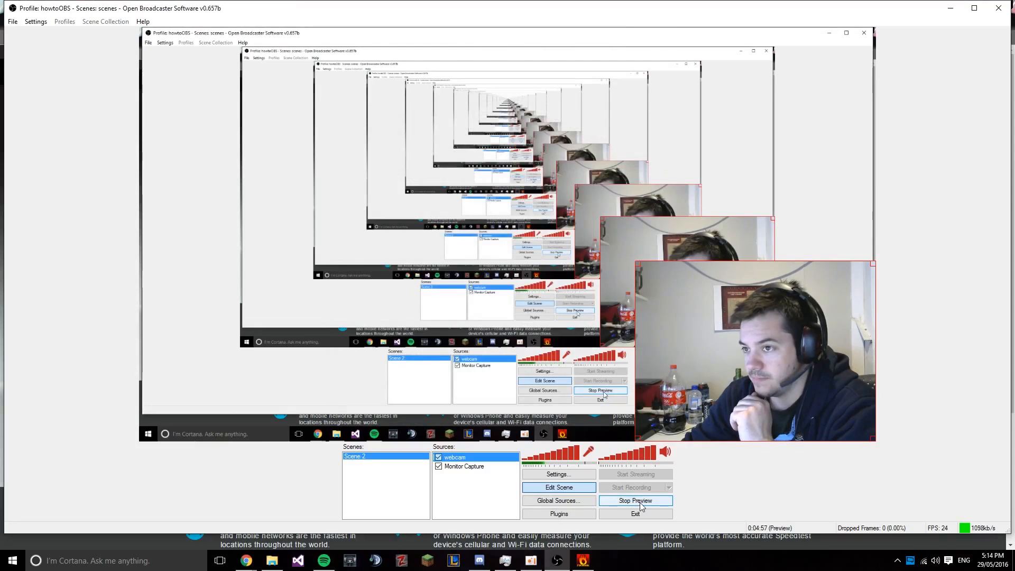
click(640, 502)
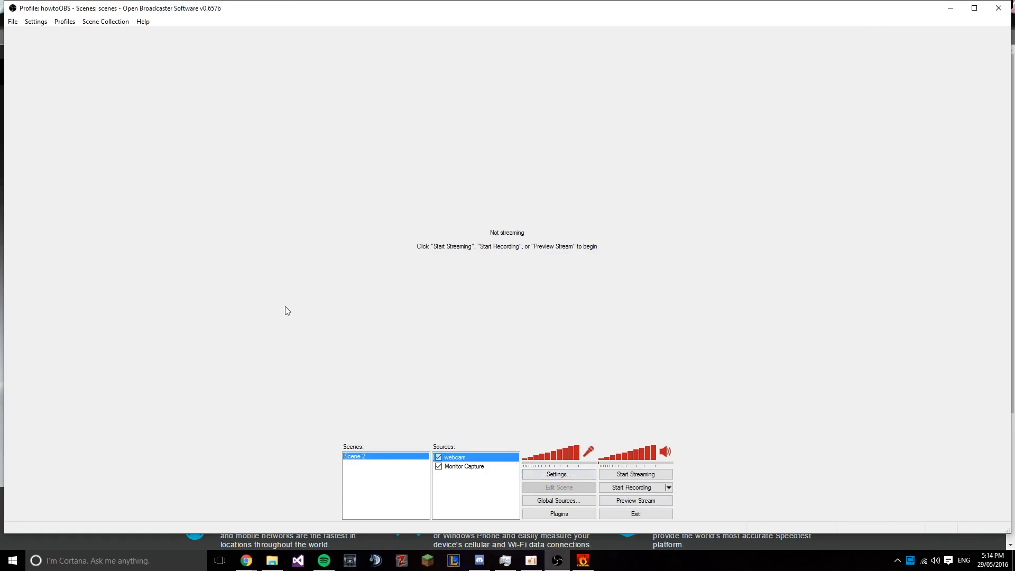
- Select Twitch as the live stream service and accept its optimized settings: x264 profile main and a 2-second keyframe interval
click(530, 477)
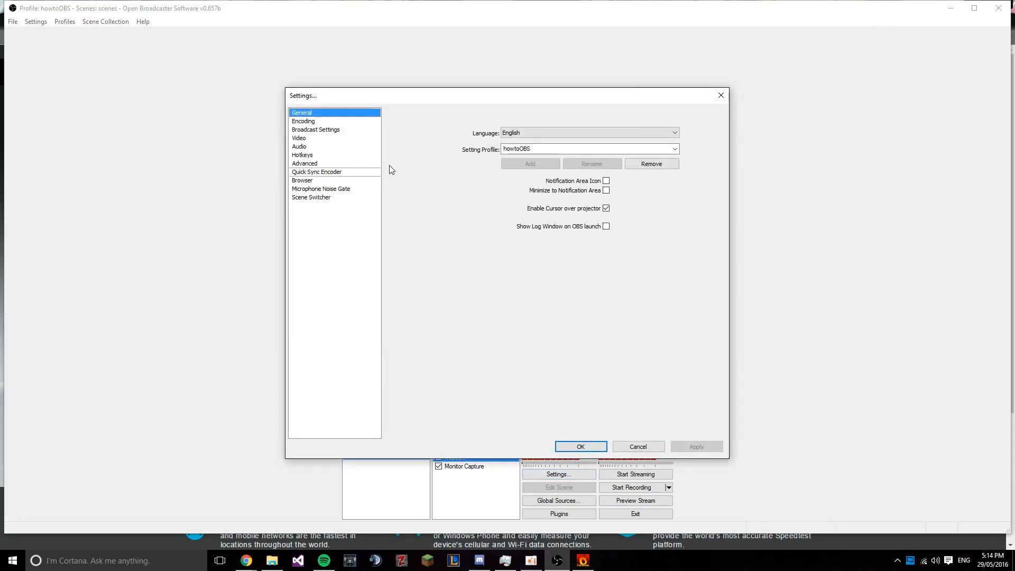
click(316, 130)
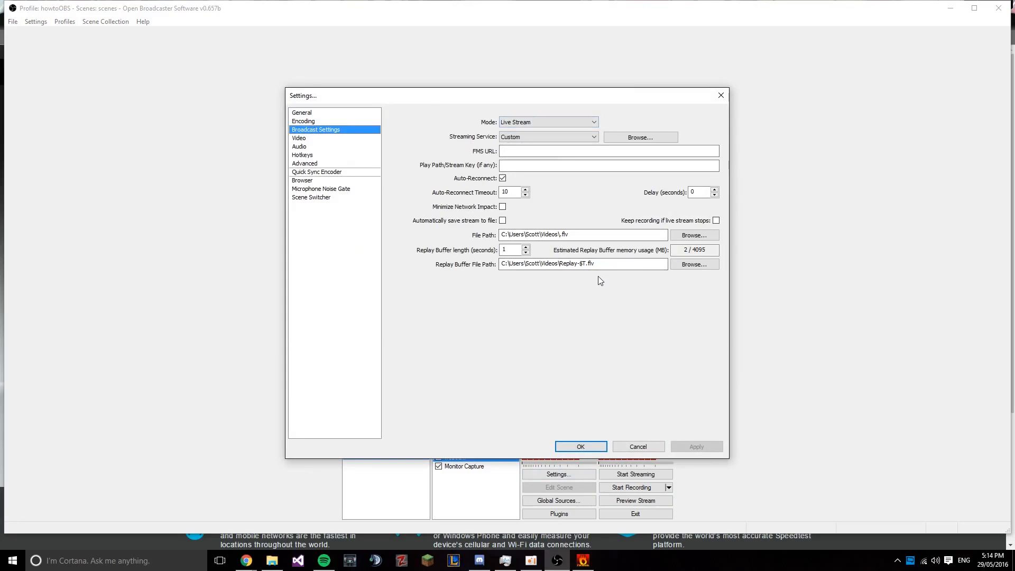
click(594, 122)
click(594, 123)
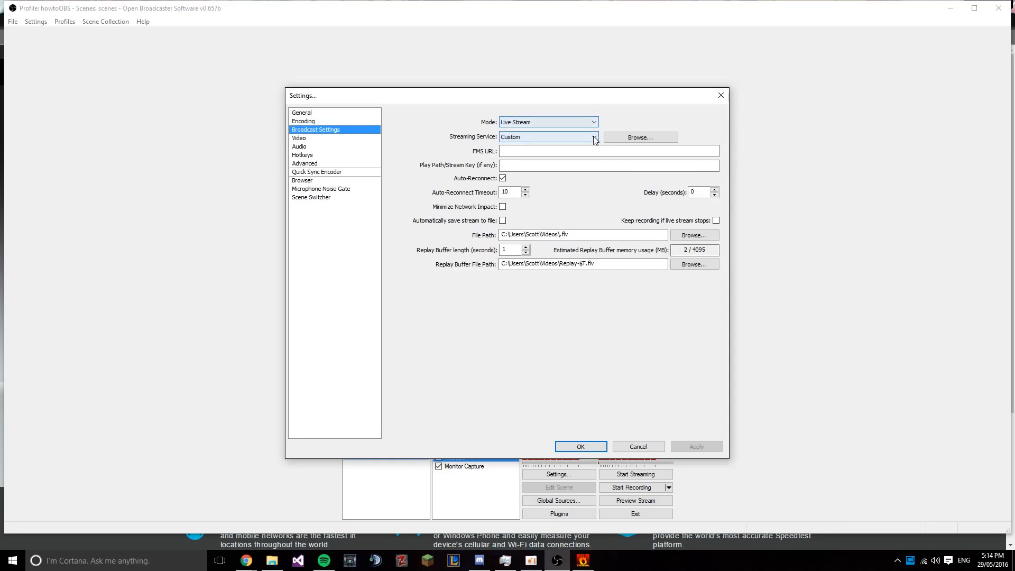
click(595, 137)
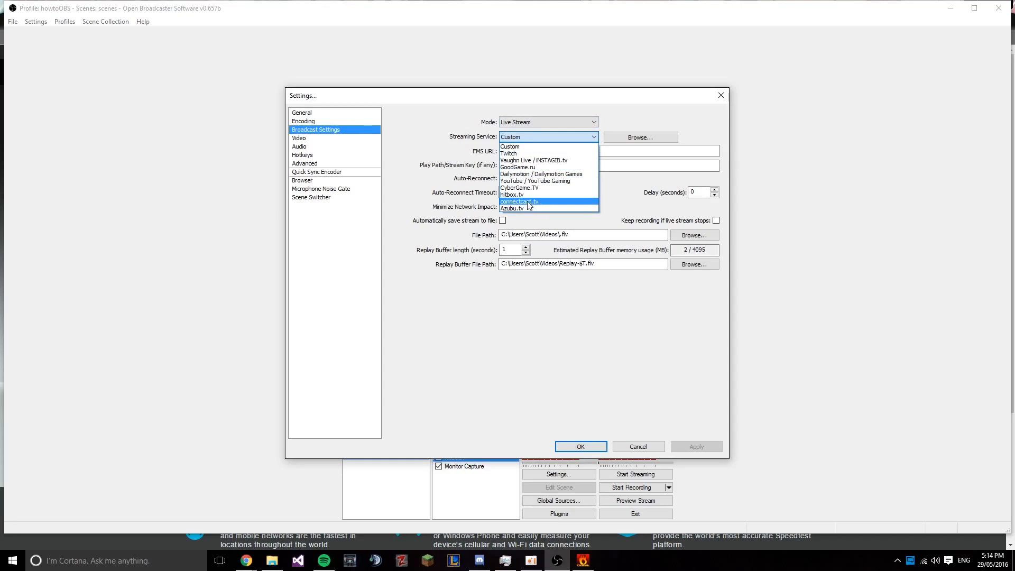
click(534, 154)
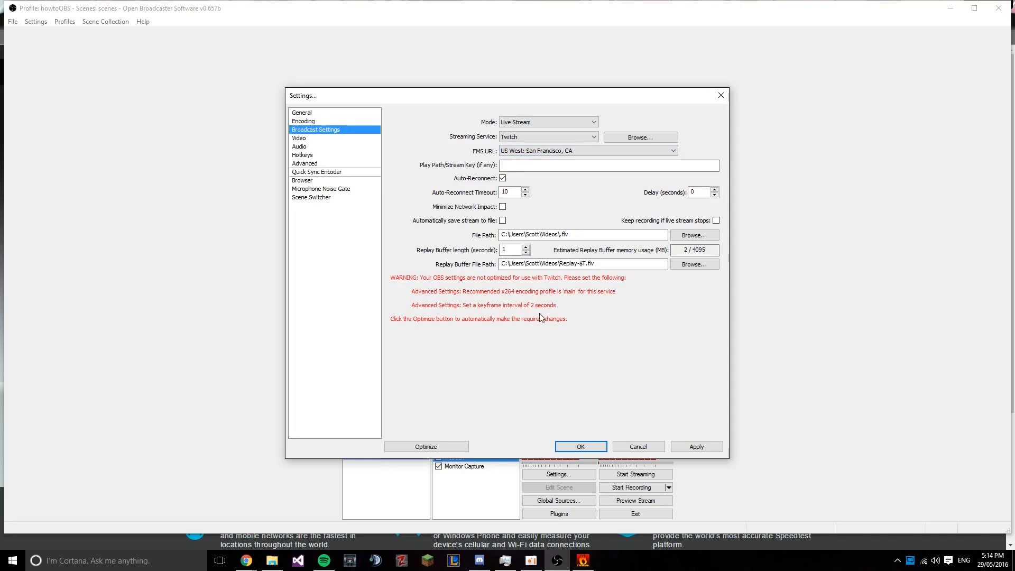
click(423, 446)
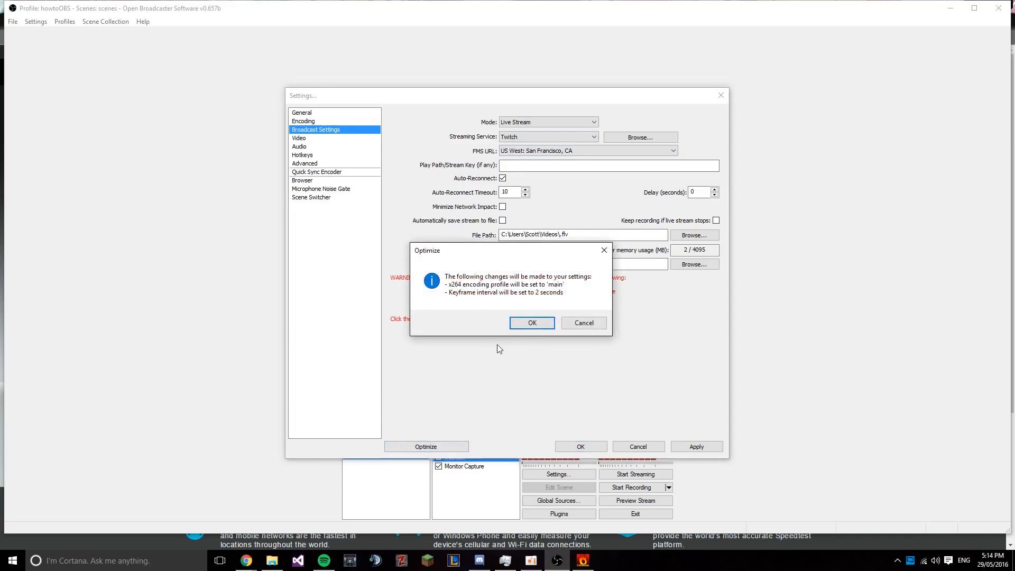
click(529, 323)
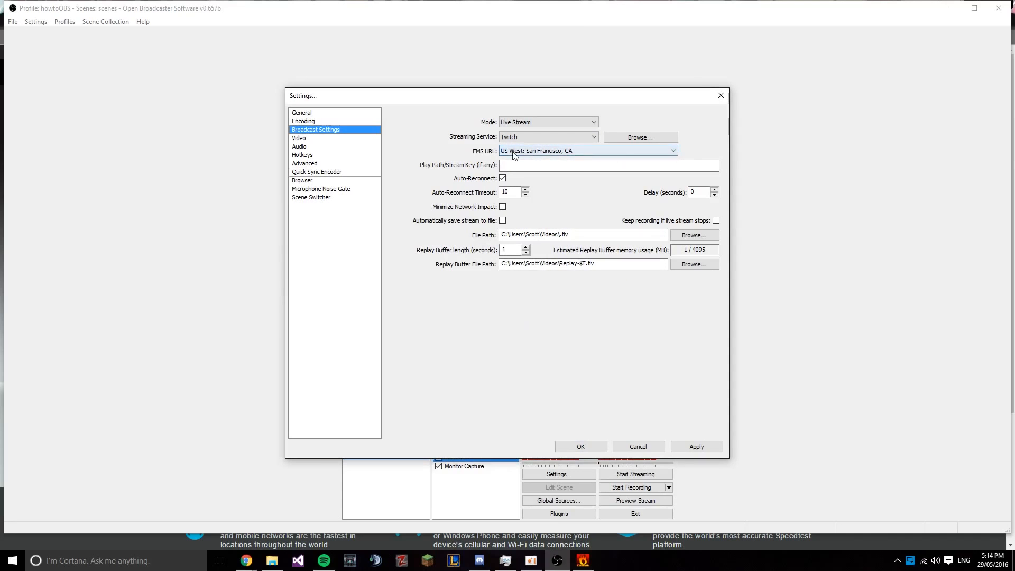
- Set the Twitch FMS URL to Australia: Sydney and make the stream key field ready for entry
click(668, 153)
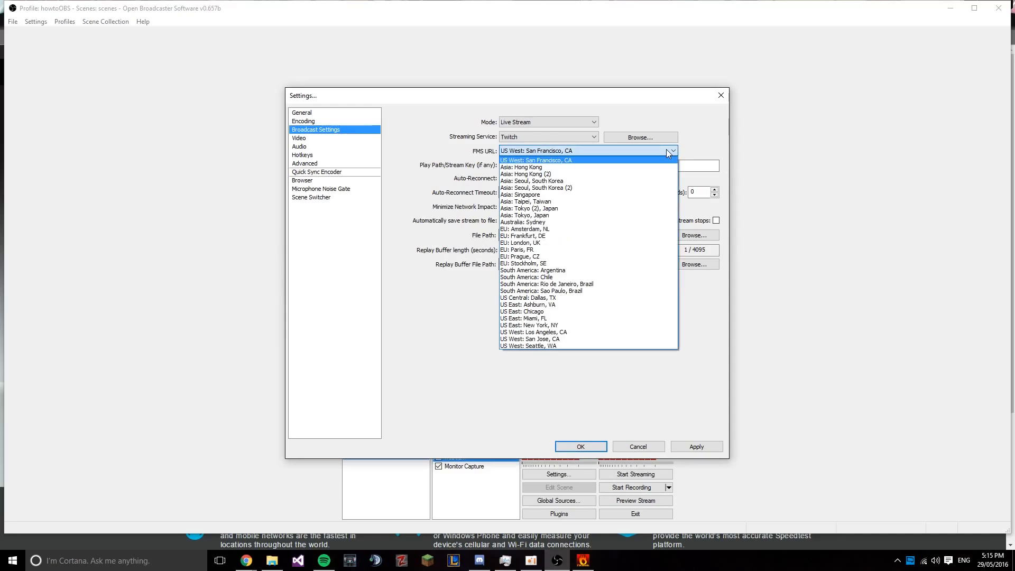
click(520, 223)
click(512, 165)
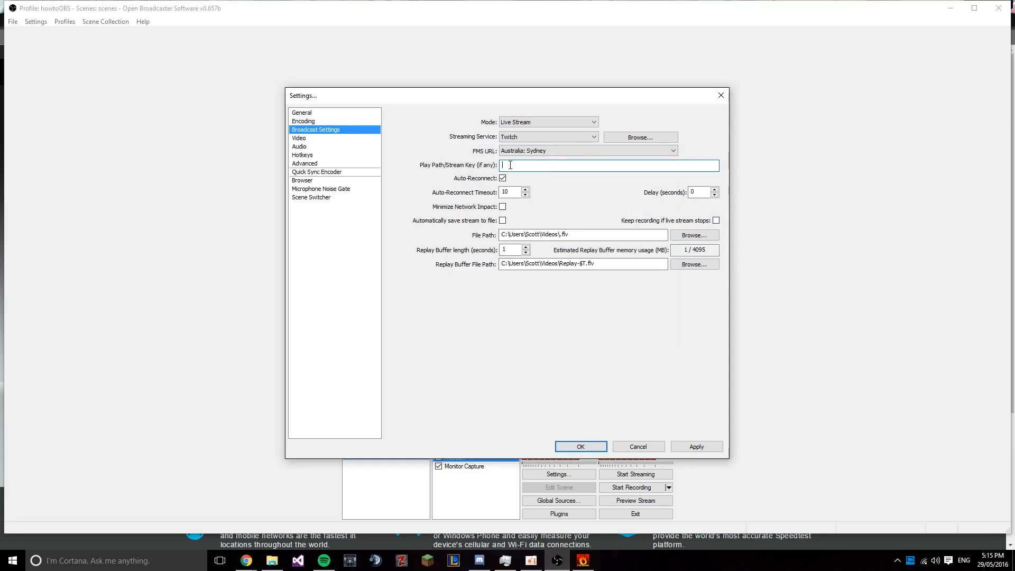
- Switch to a new Google Chrome window and load twitch.tv
right_click(246, 561)
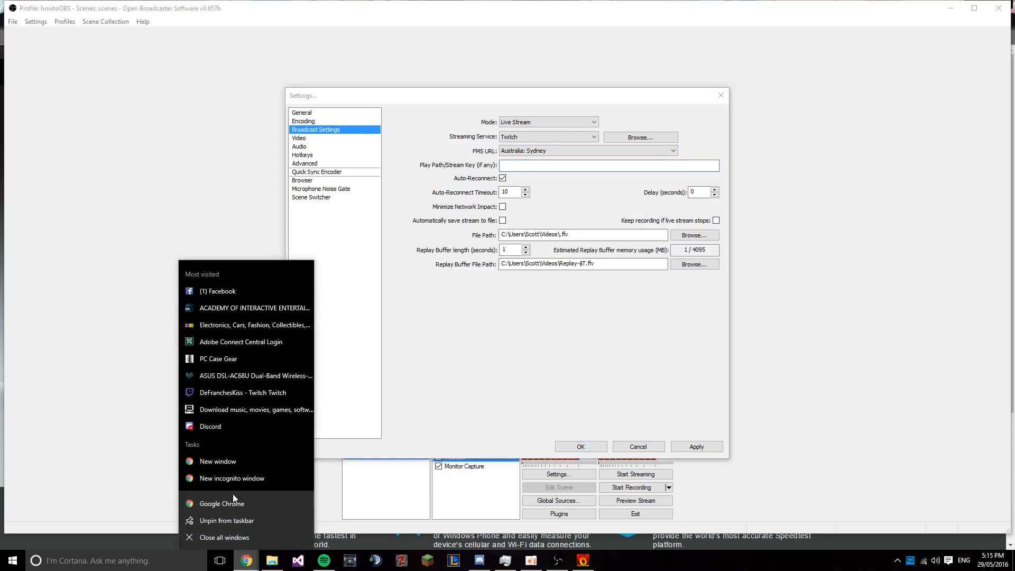
click(244, 493)
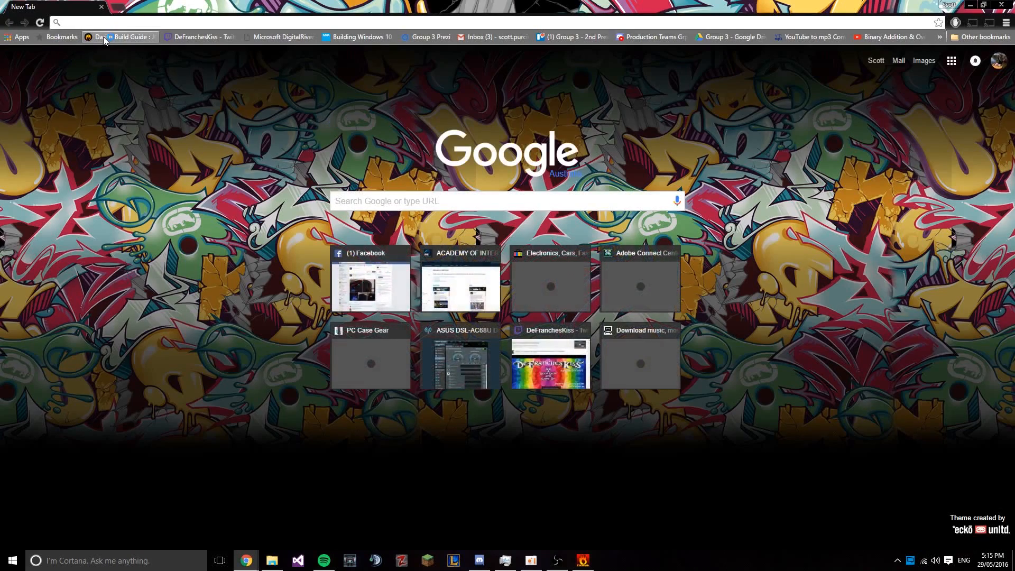
text(twitch.tv)
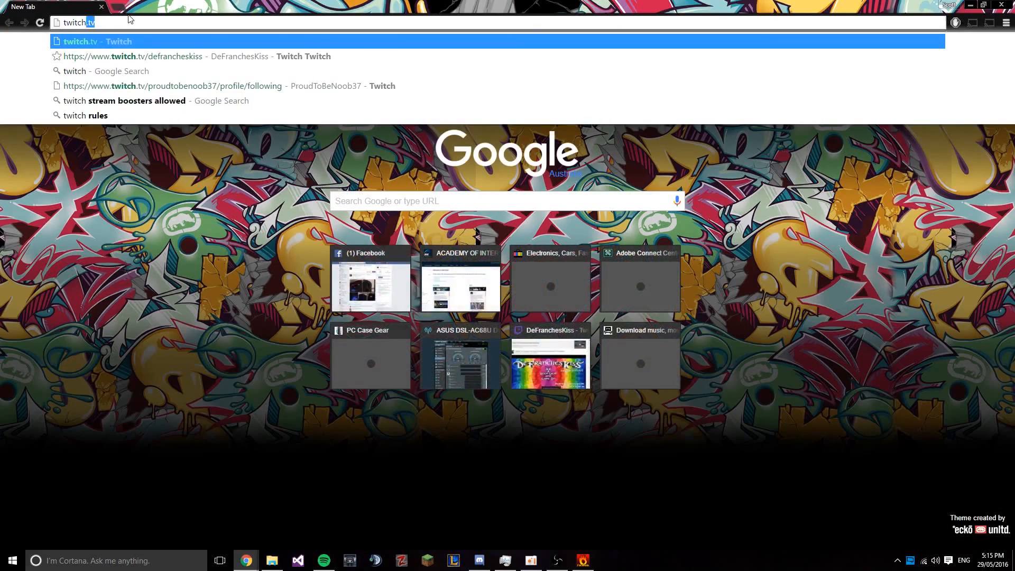
key(Return)
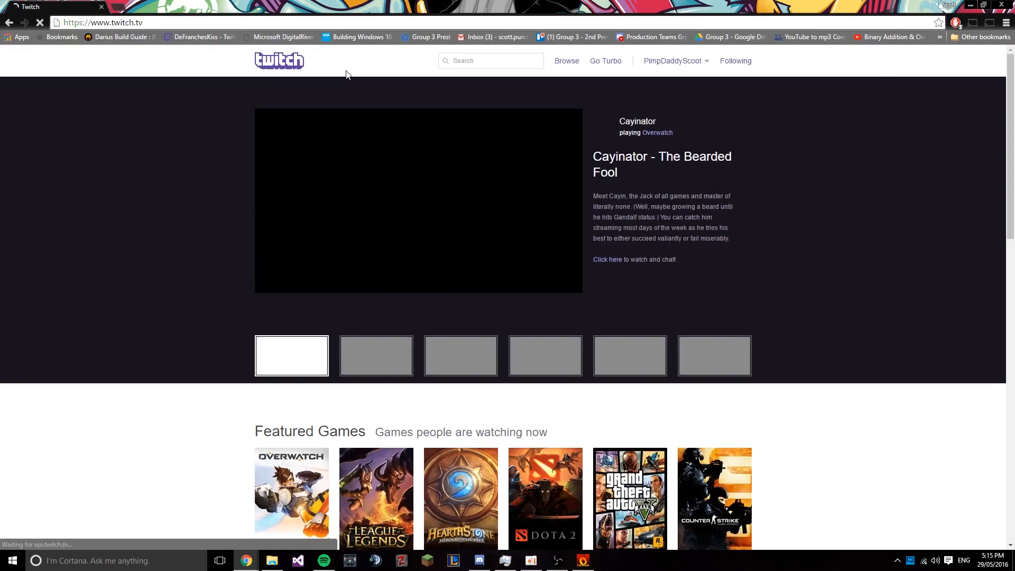
- Go from the Twitch account settings to the channel's Dashboard
click(706, 63)
click(663, 181)
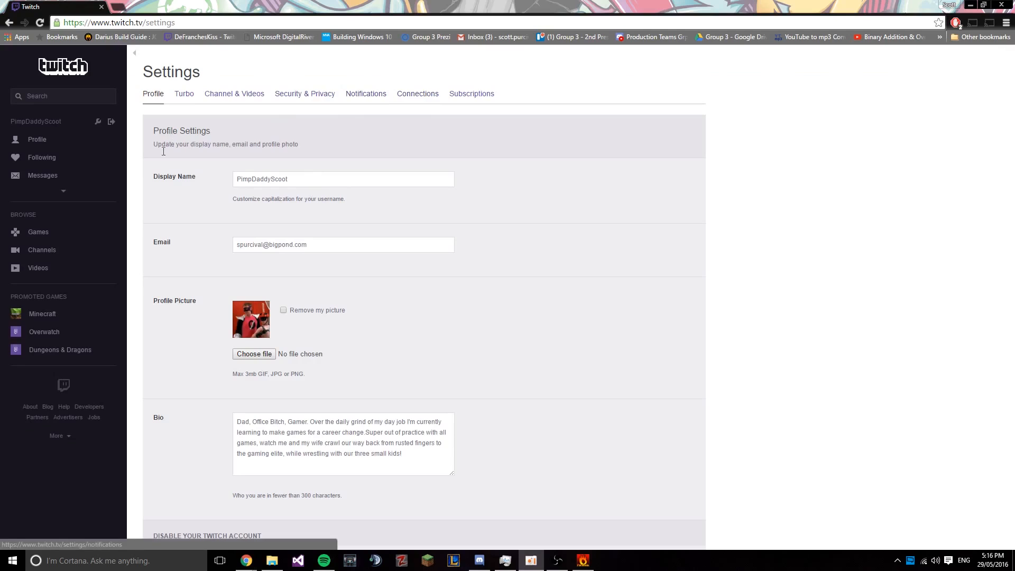
click(63, 192)
click(67, 229)
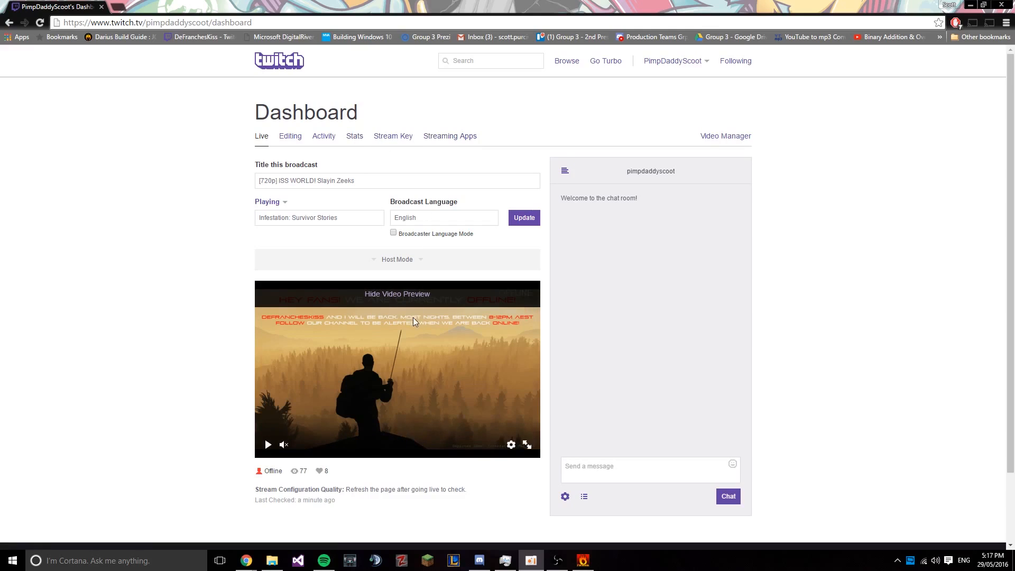
- Reveal the channel's stream key in the Twitch dashboard, copy it and dismiss the key display
click(392, 136)
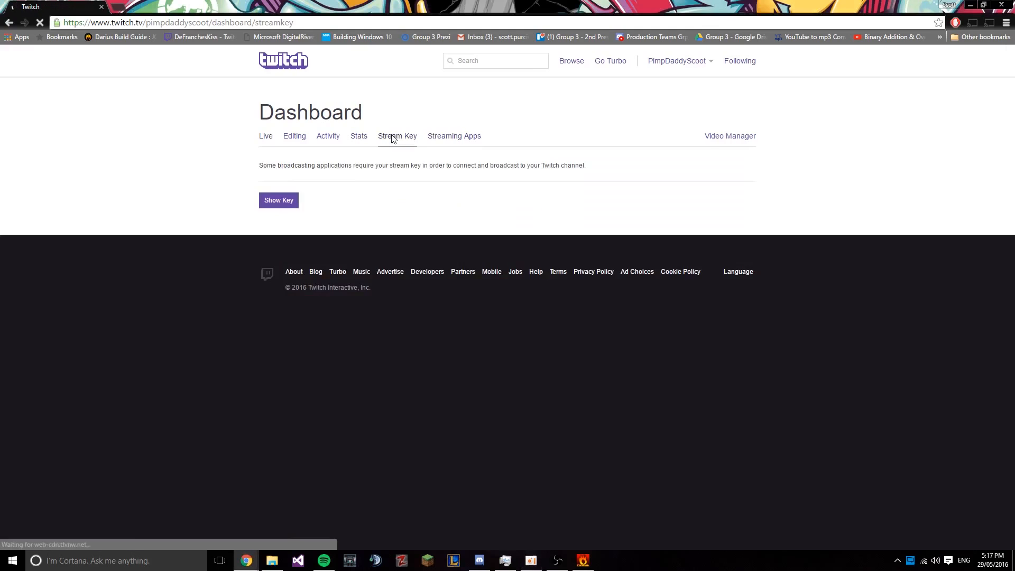
click(292, 204)
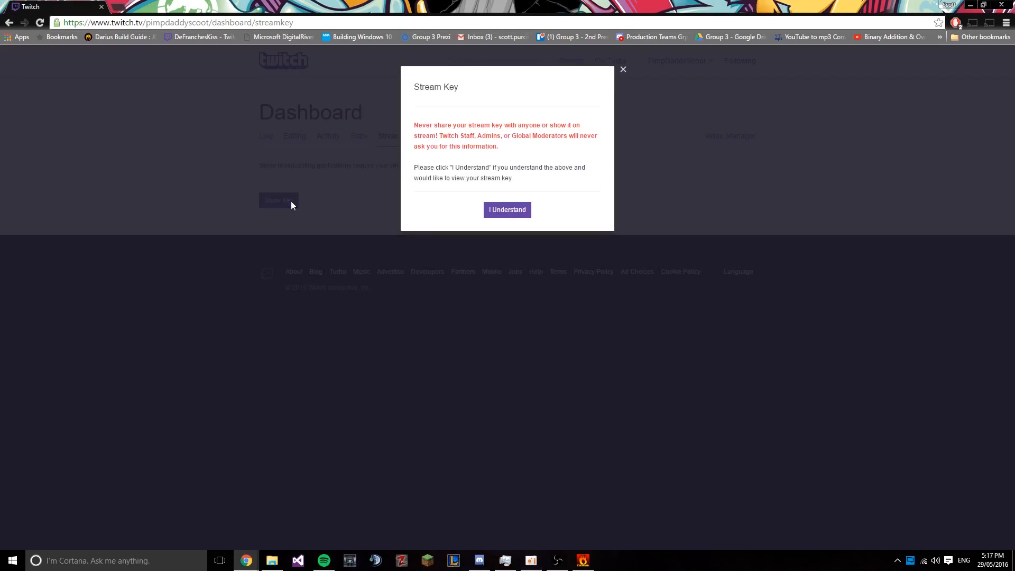
click(517, 212)
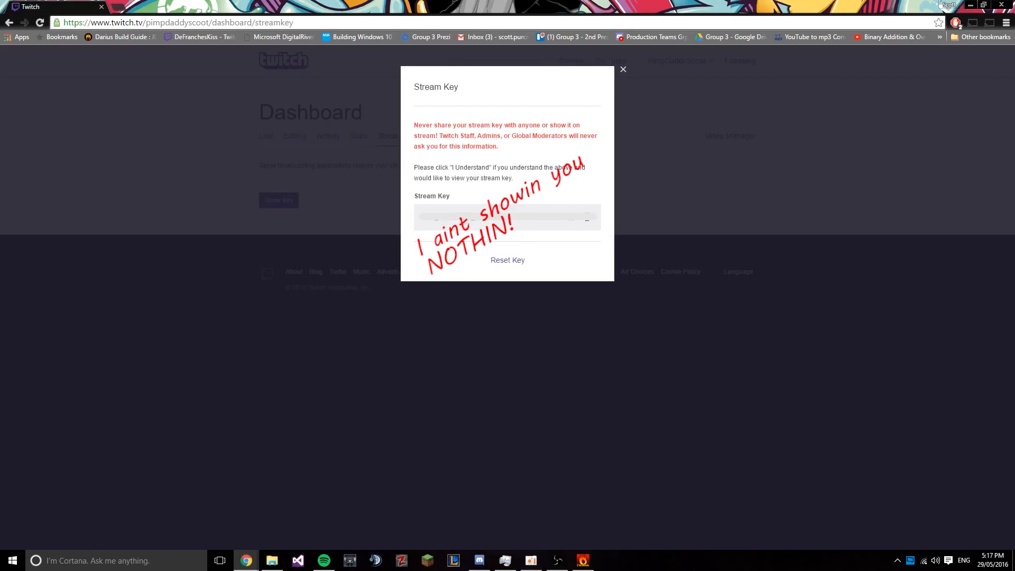
drag(588, 213, 547, 222)
double_click(585, 222)
click(623, 69)
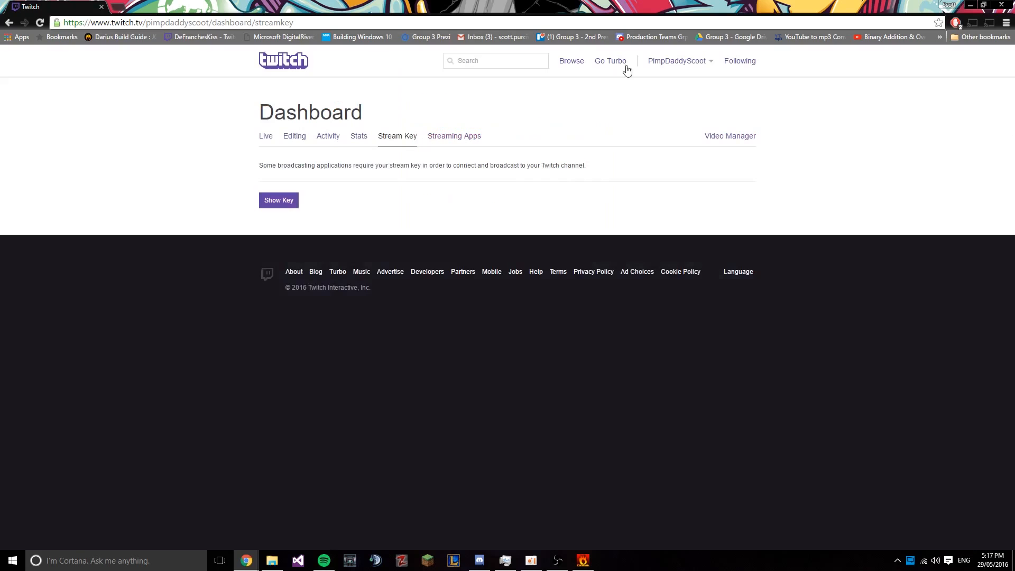
- Switch back to OBS, paste the stream key into the broadcast settings and save them
click(557, 560)
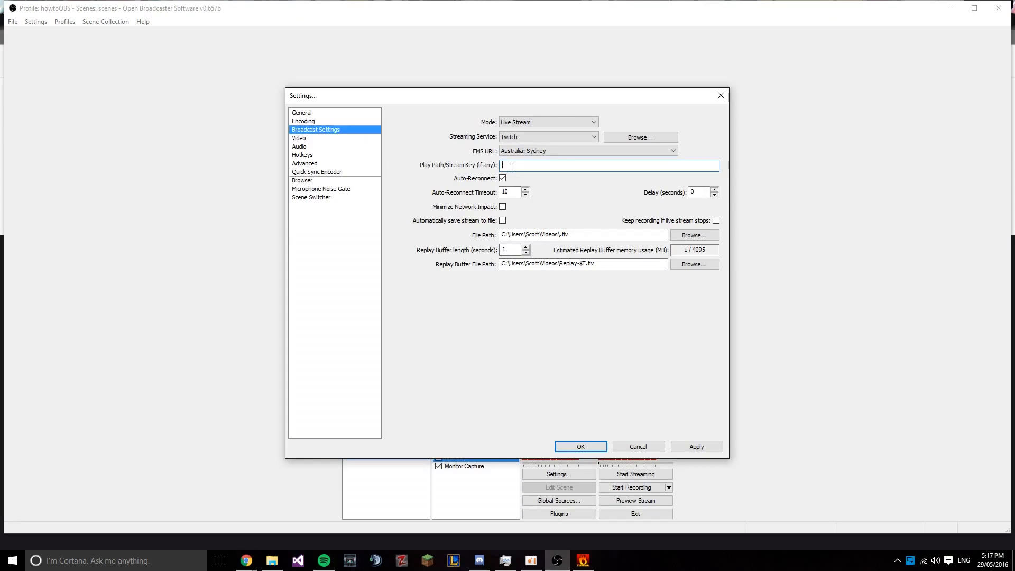
key(ctrl+v)
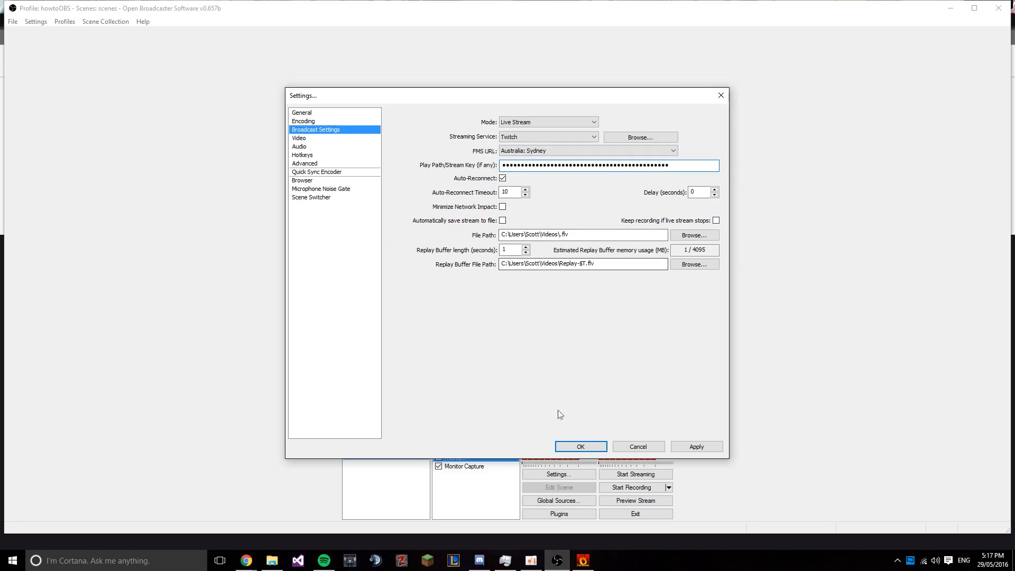
click(687, 448)
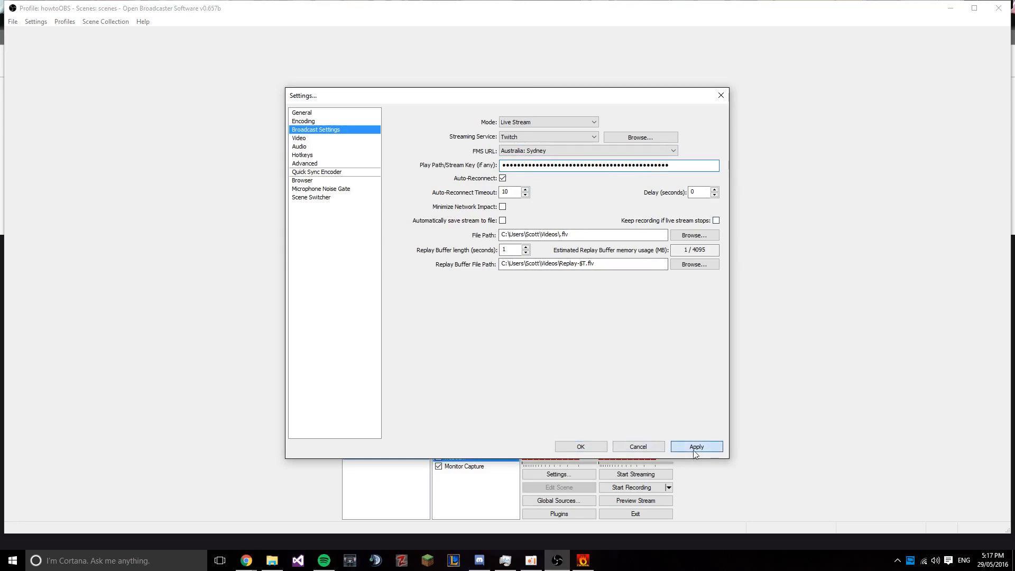
click(572, 451)
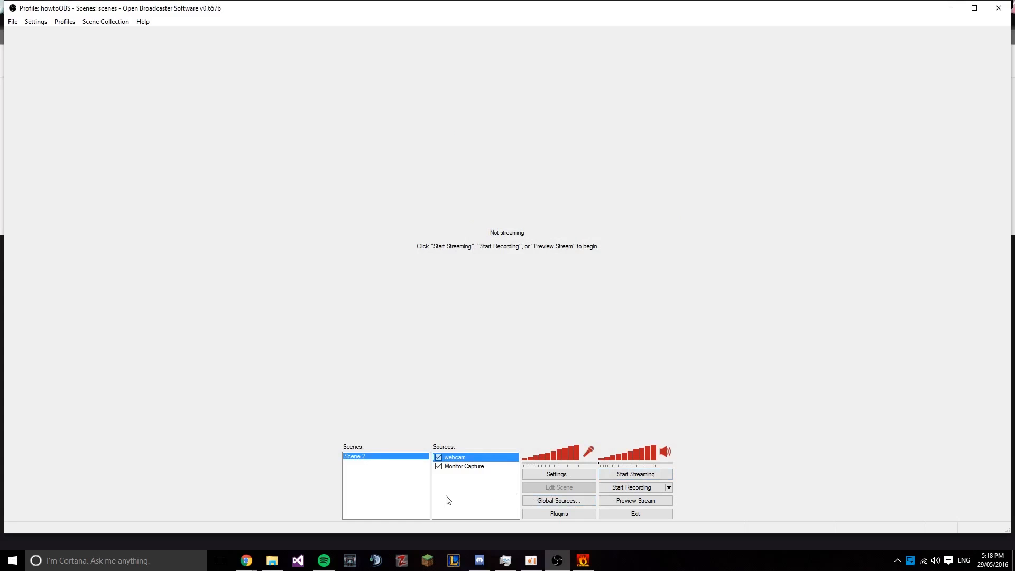
- Start the stream preview and open the League of Legends launcher
click(634, 502)
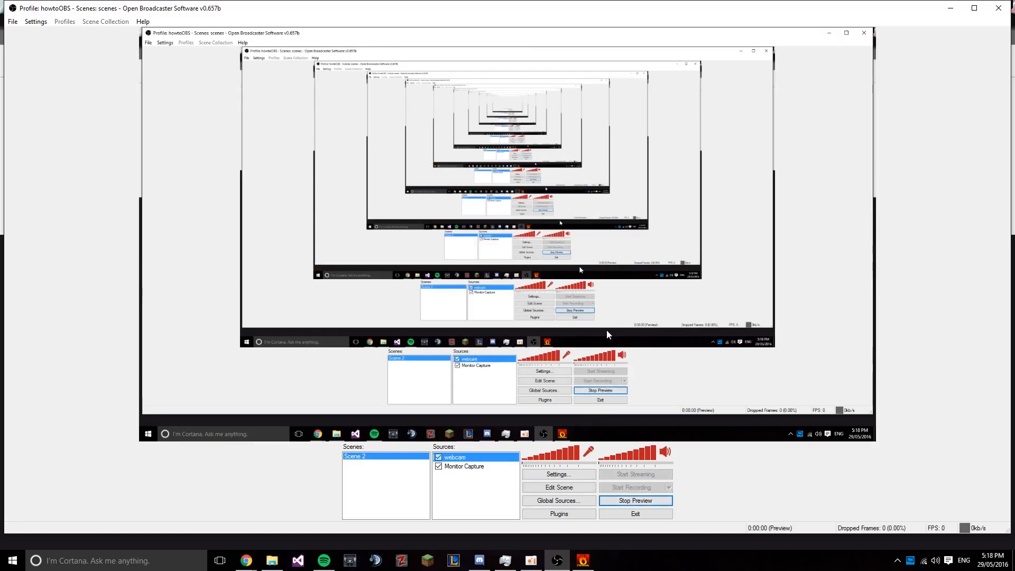
click(455, 562)
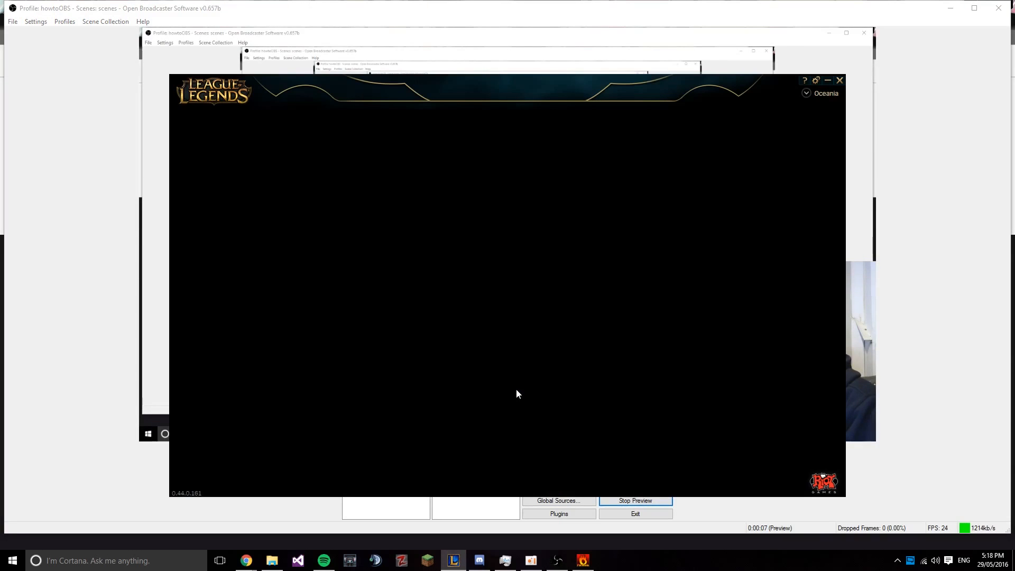
- Move the League of Legends launcher window around the desktop to check how the monitor capture and webcam overlay appear
drag(600, 81, 343, 220)
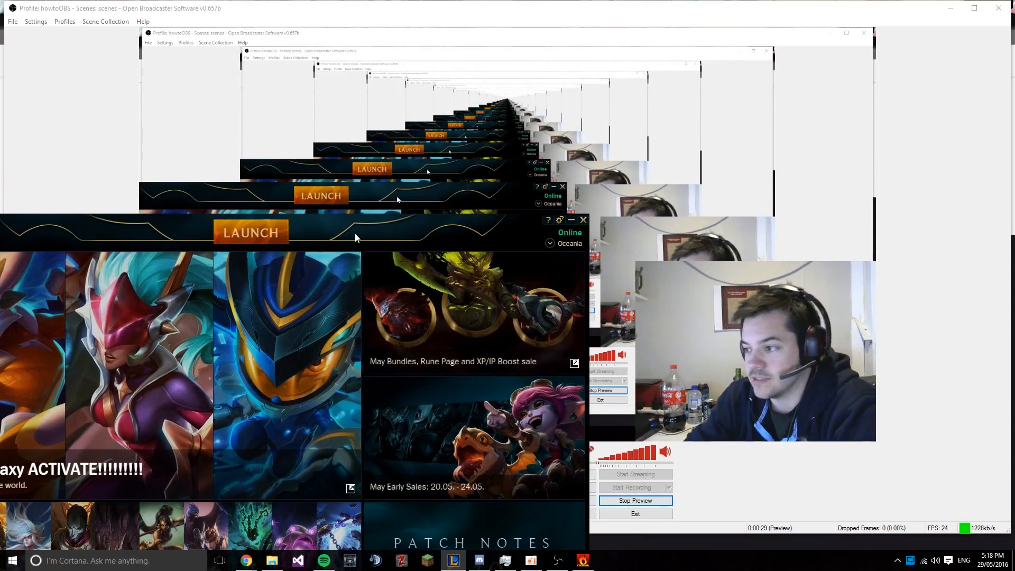
drag(322, 240, 633, 86)
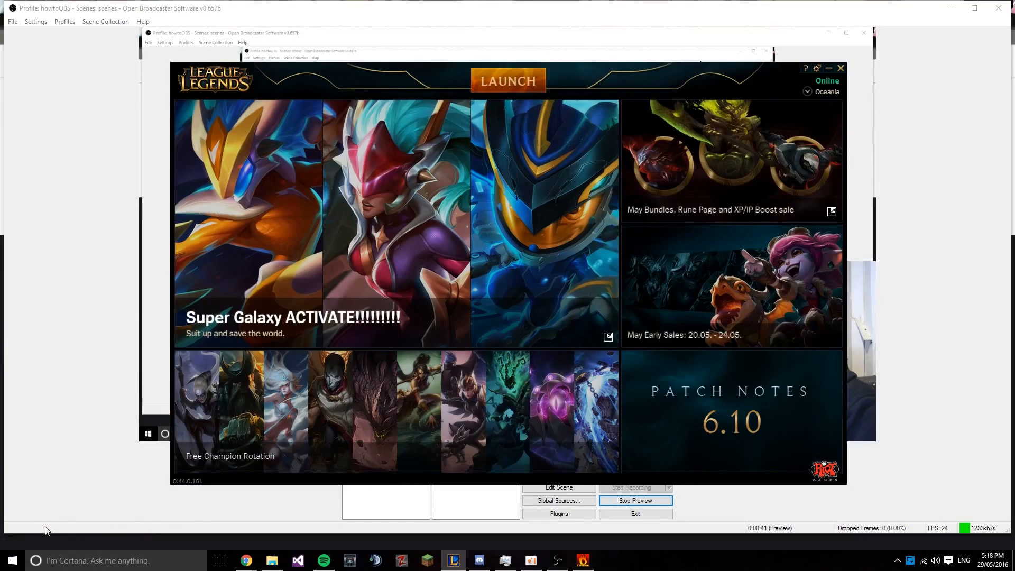
mouse_move(625, 75)
mouse_down()
mouse_move(589, 154)
mouse_move(401, 277)
mouse_move(376, 269)
mouse_move(537, 103)
mouse_move(522, 152)
mouse_move(509, 93)
mouse_move(561, 69)
mouse_move(618, 79)
mouse_up()
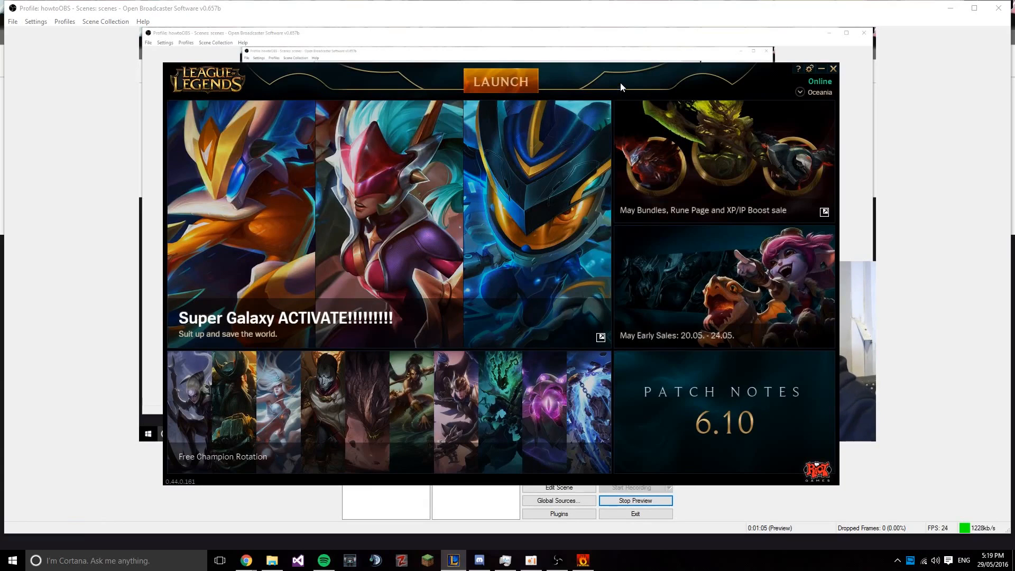
drag(610, 77, 503, 94)
- Bring the OBS window to the front and snap it to the right half of the desktop
click(559, 10)
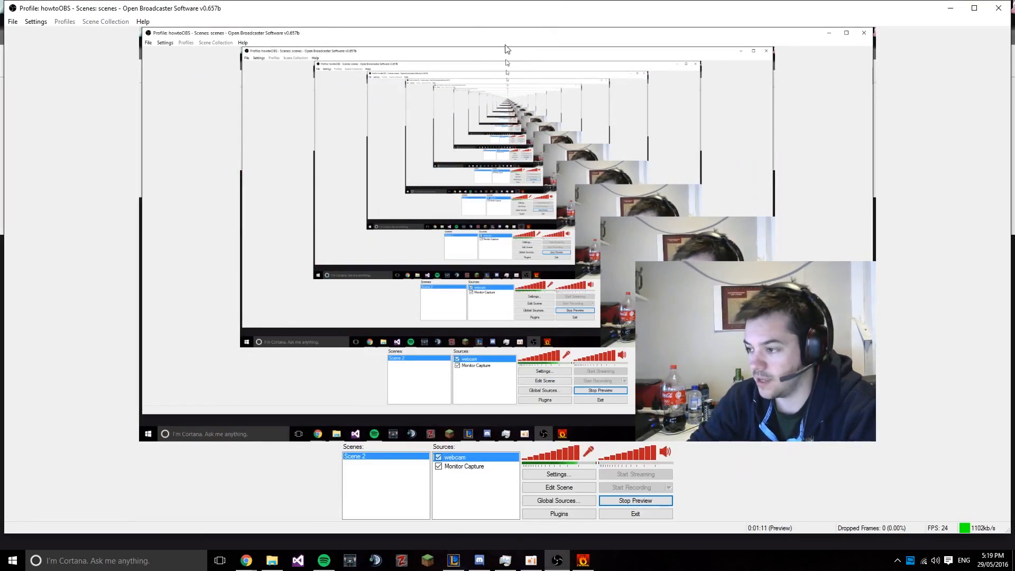
key(super+Left)
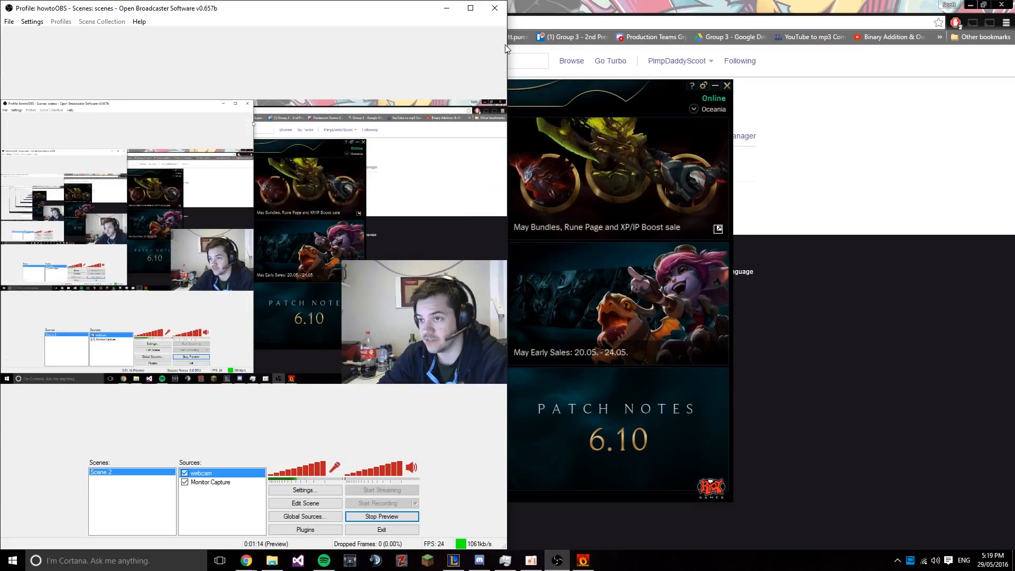
key(super+Right)
key(super+Right)
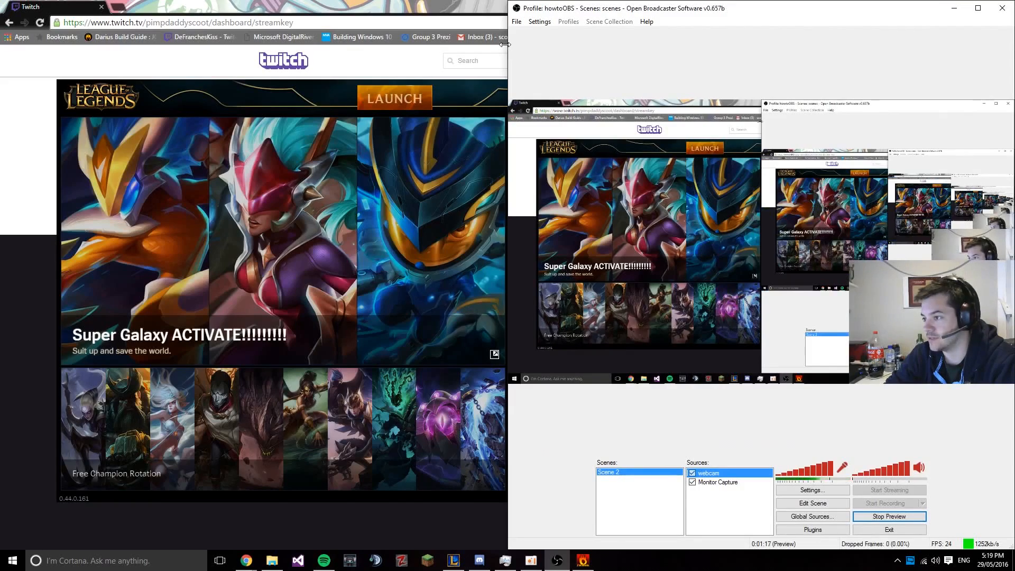
key(super+Left)
key(super+Right)
key(super+Left)
key(super+Right)
key(super+Left)
key(super+Left)
key(super+Right)
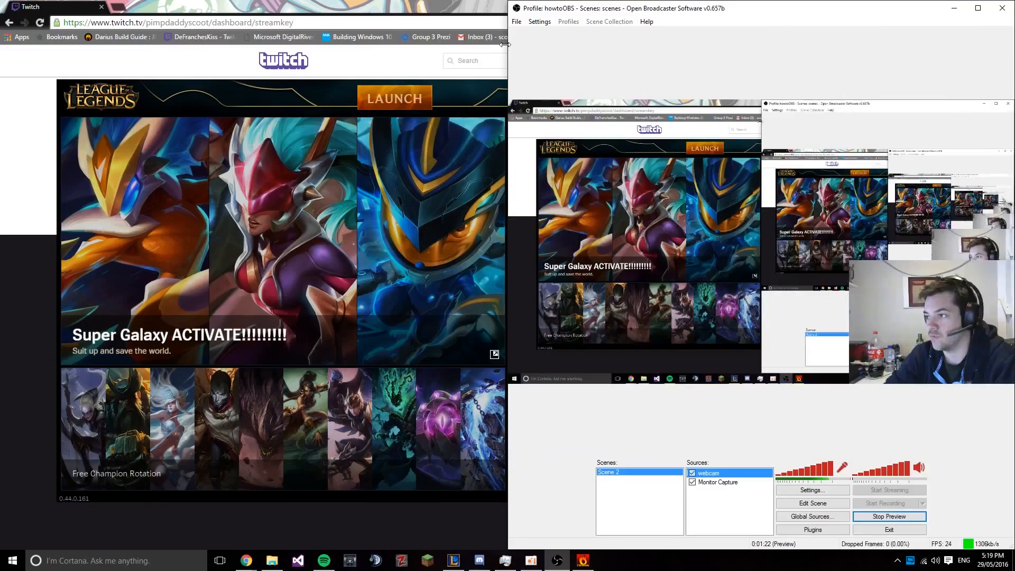
key(super+Left)
key(super+Left)
key(super+Right)
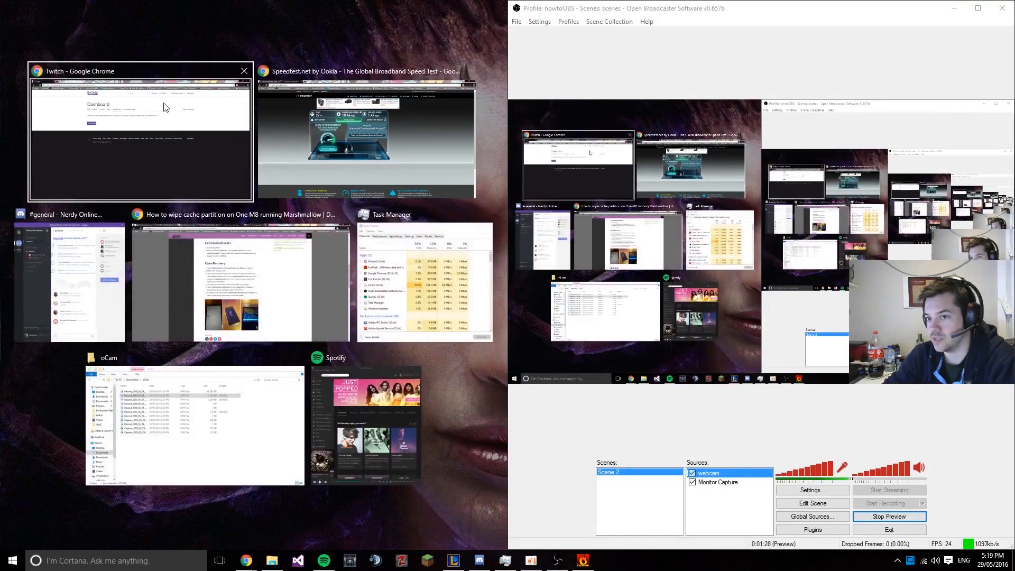
- Fill the other half of the desktop with the Twitch Chrome window and show the dashboard's Live page
click(160, 123)
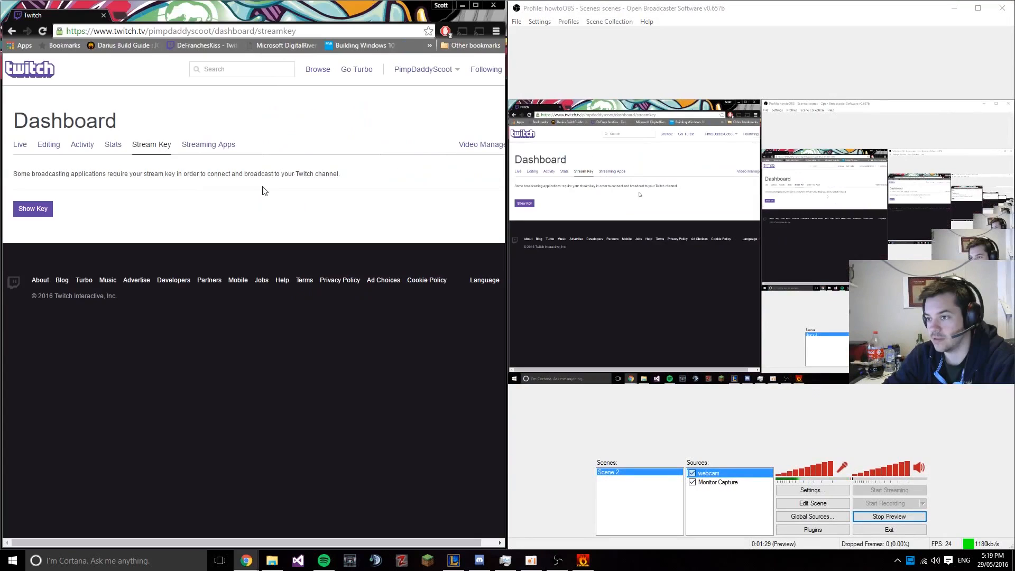
click(20, 147)
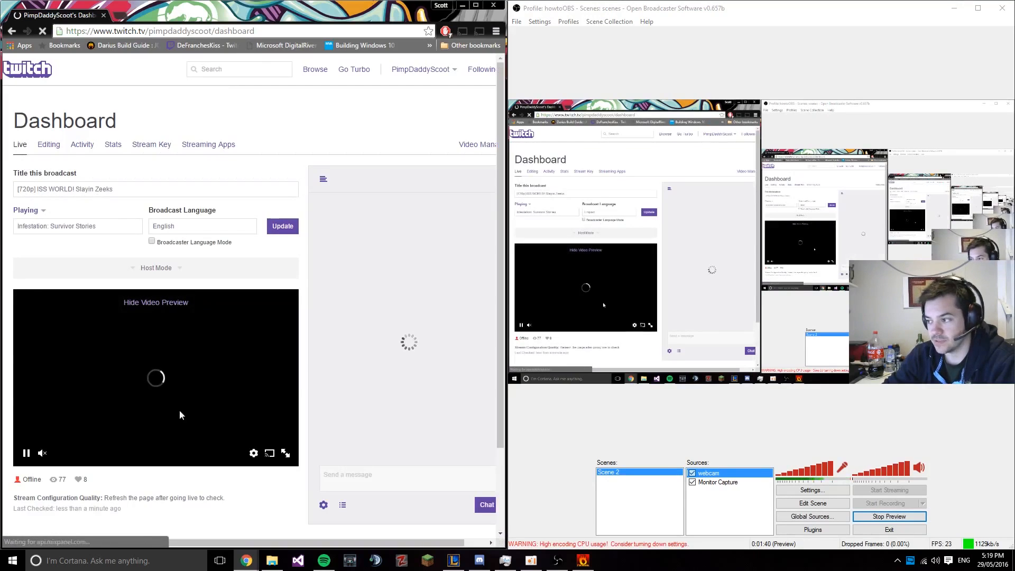
- Hide the dashboard's video preview and send the message "hey chat room" in the channel chat
click(169, 303)
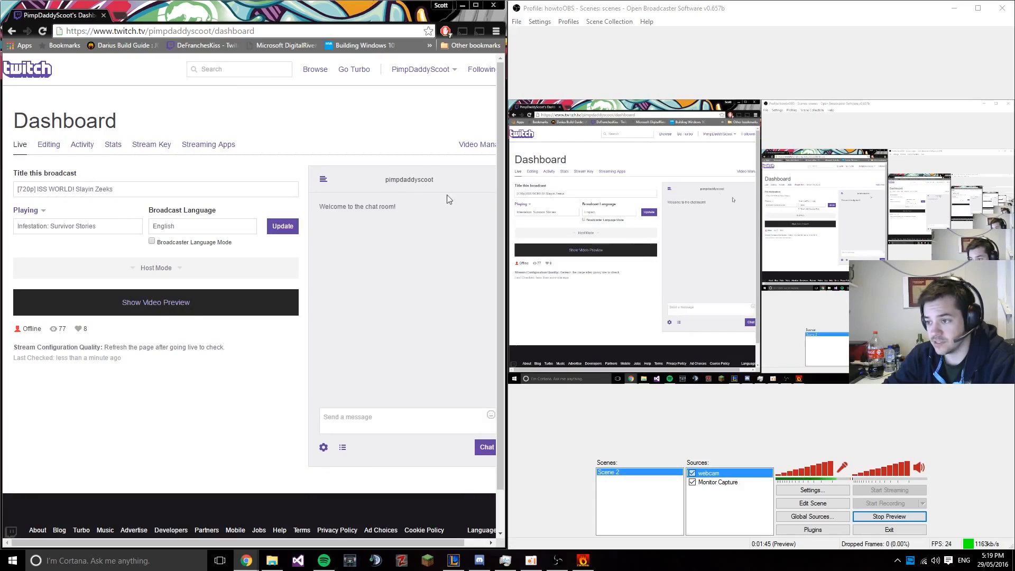
click(333, 419)
text(hey chat room)
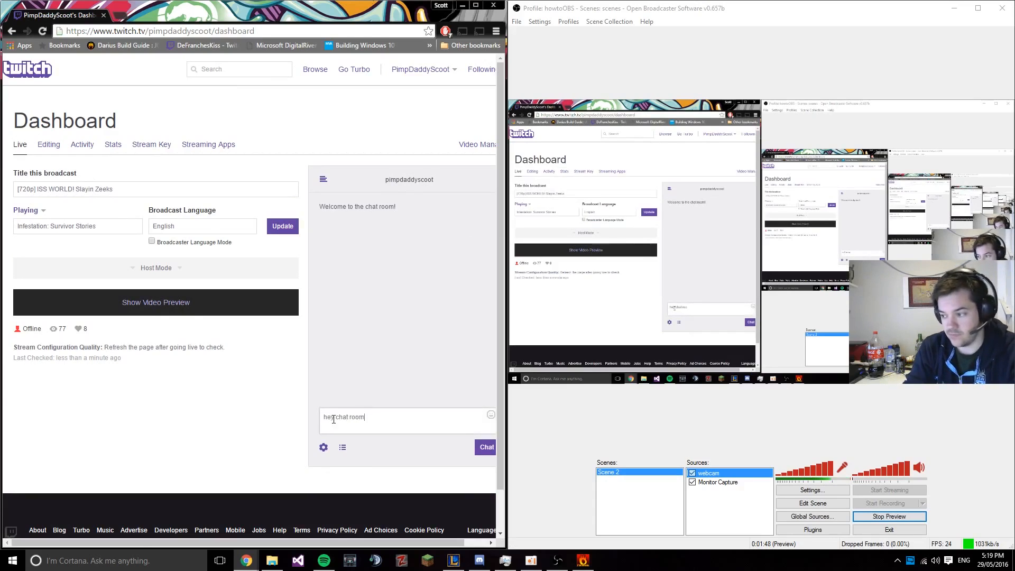
key(Return)
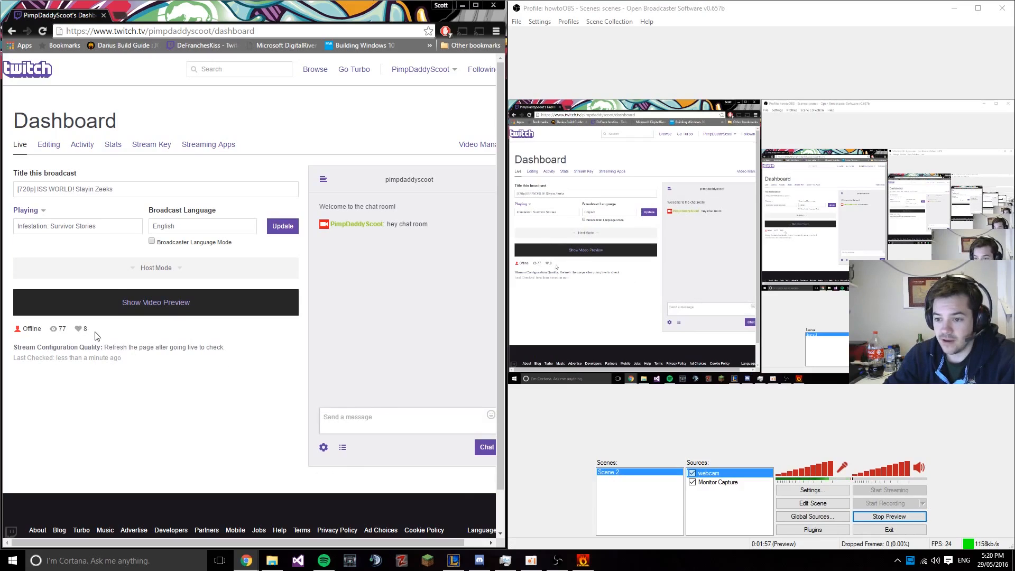
- Set the game being played to League of Legends in the broadcast information
click(124, 191)
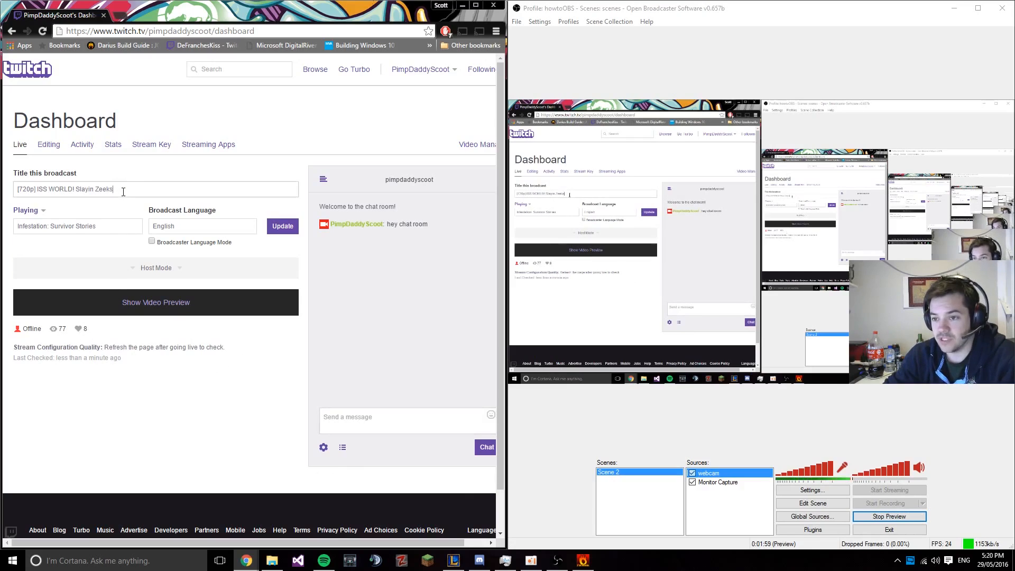
click(97, 226)
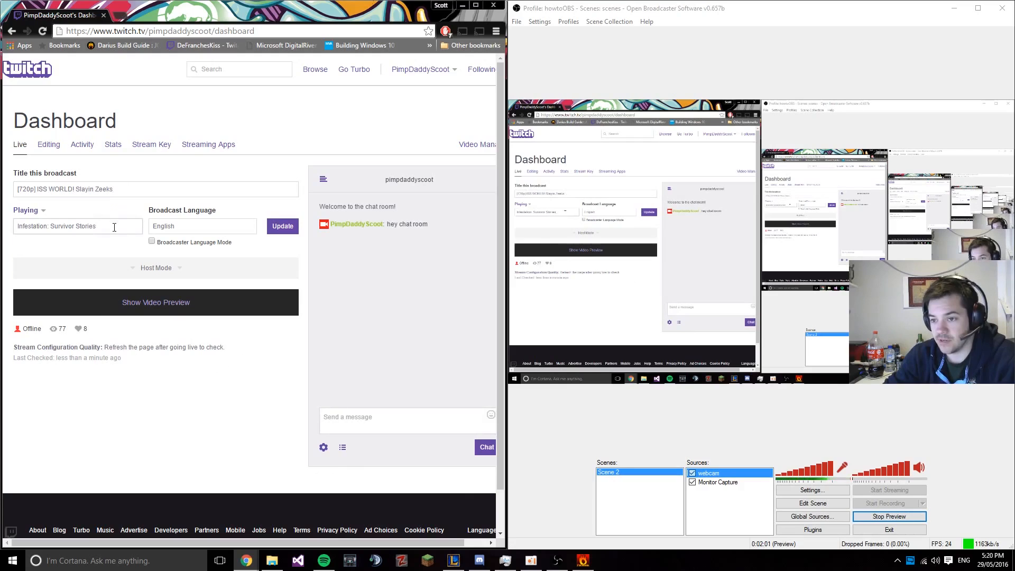
key(ctrl+a)
text(LEague)
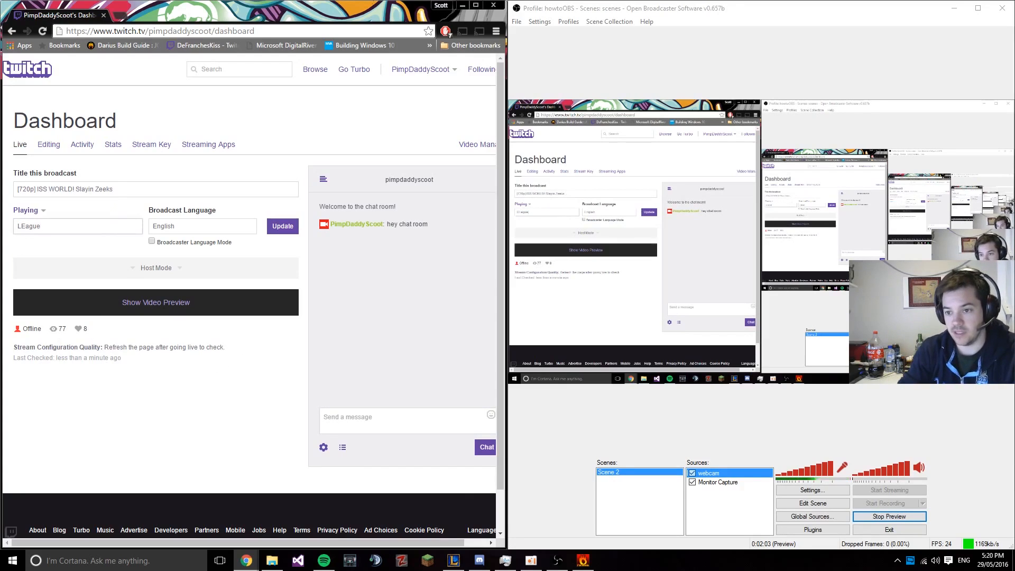
key(Down)
key(Return)
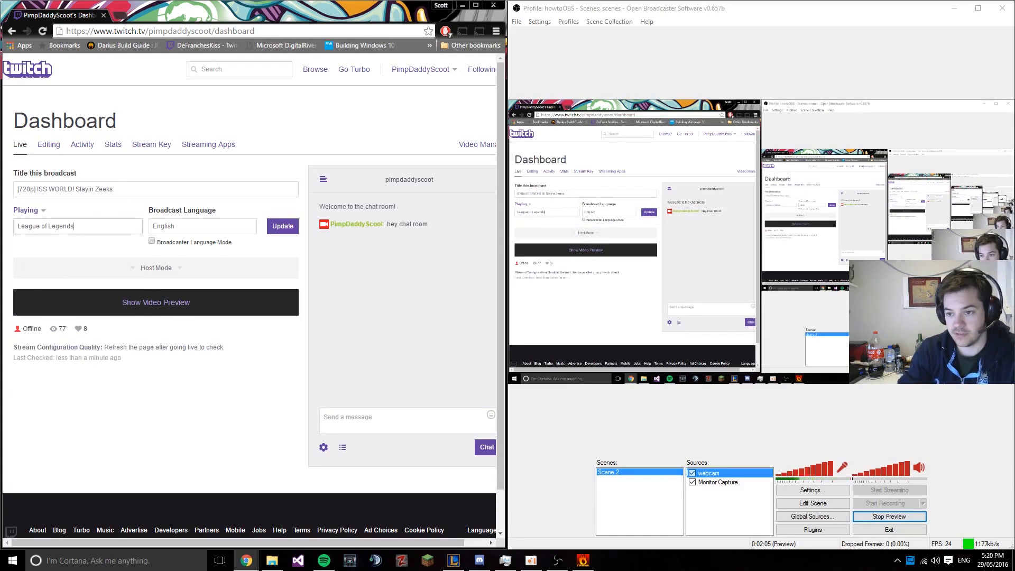
- Replace the broadcast title with "[720p] Smahing Newbz in LoL come watch me Dunk!"
click(125, 186)
key(ctrl+a)
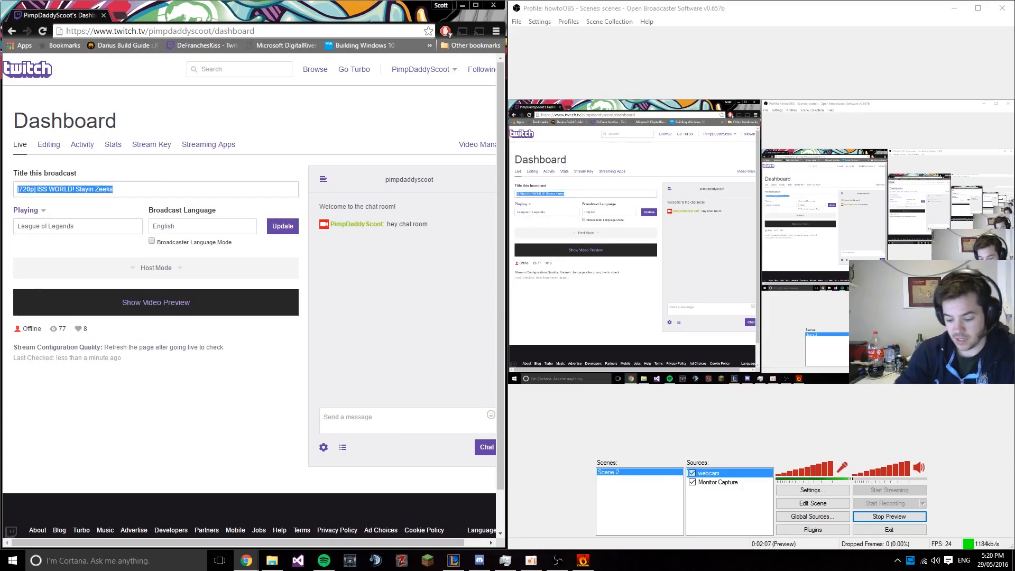
text([720p] Smahing Newbz in L)
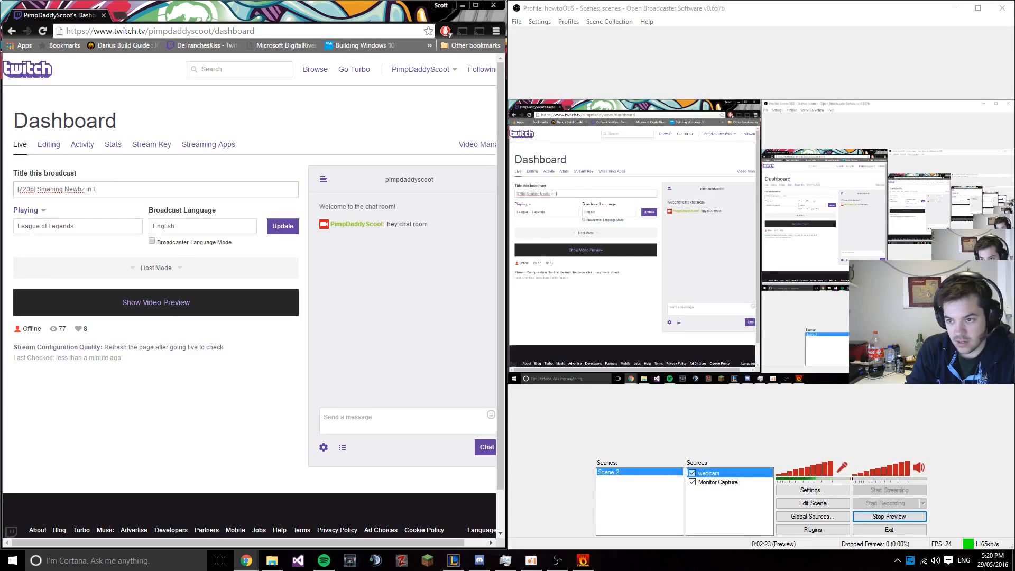
text(come watch me Dunk!)
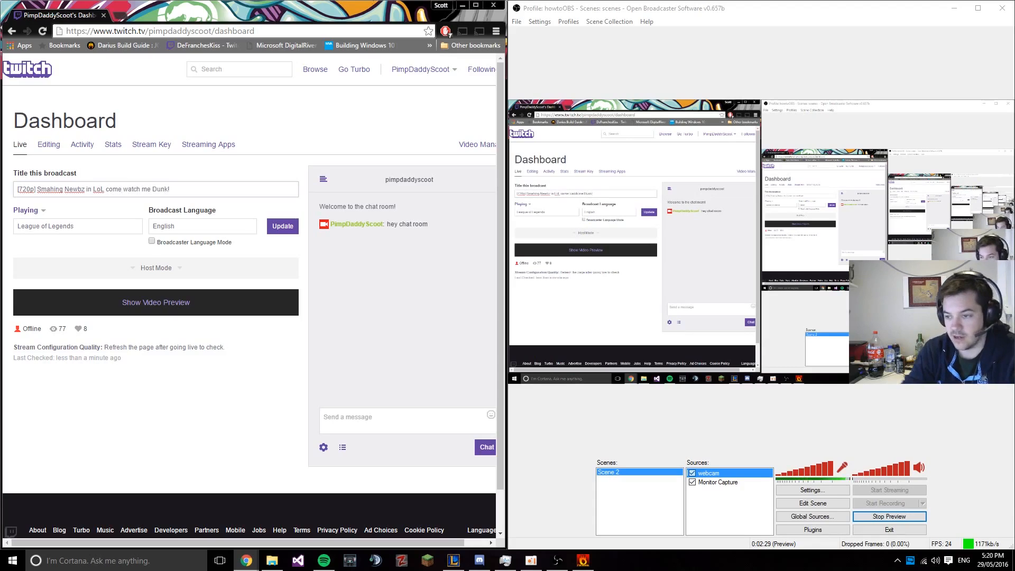
- Change the bracketed tag in the broadcast title to "Darius" and update the broadcast information
drag(32, 193, 24, 194)
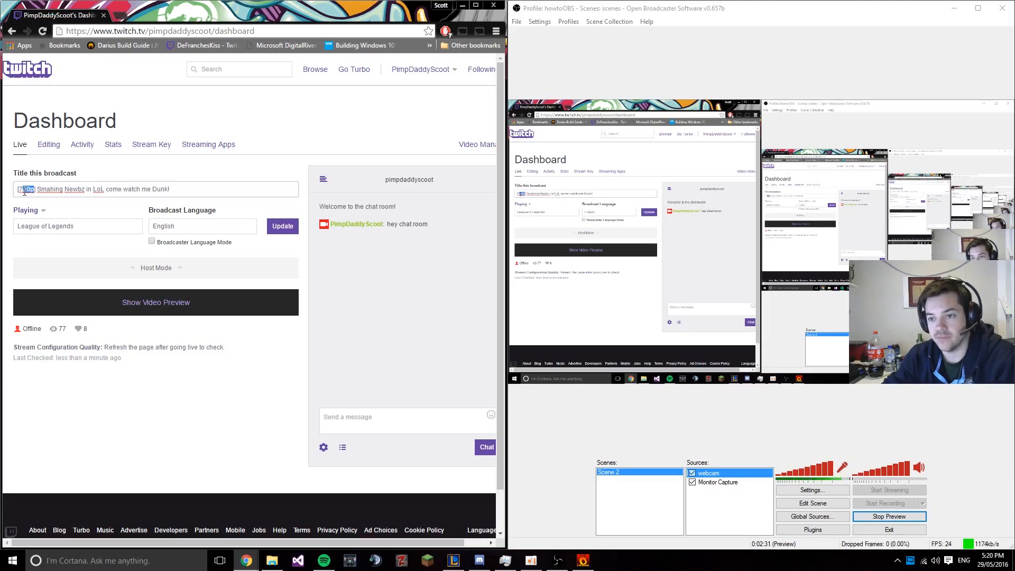
text(Darius)
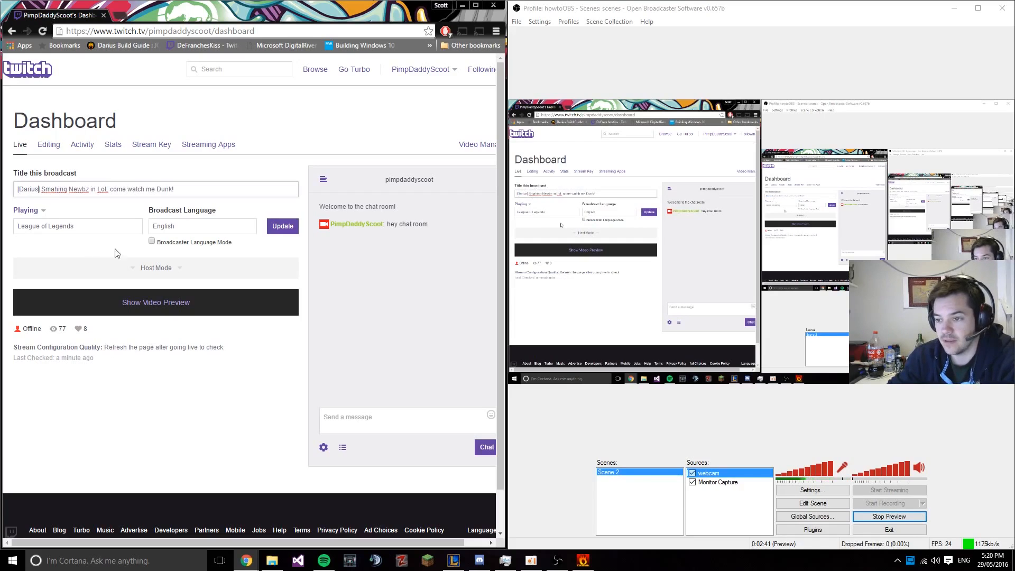
click(276, 233)
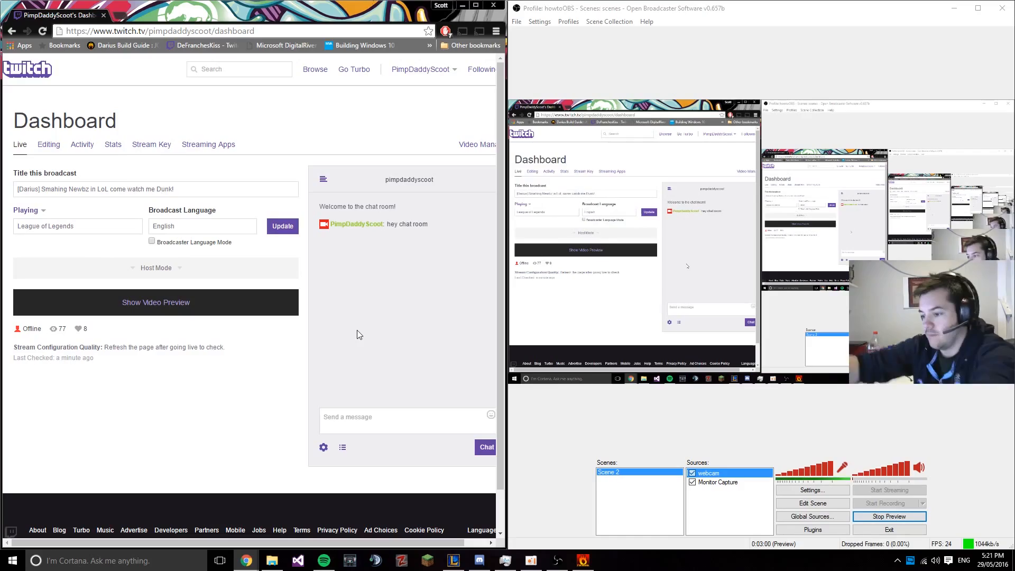
- Bring up the League of Legends launcher, move it around to check the monitor capture in the stream preview, and minimise it
click(454, 560)
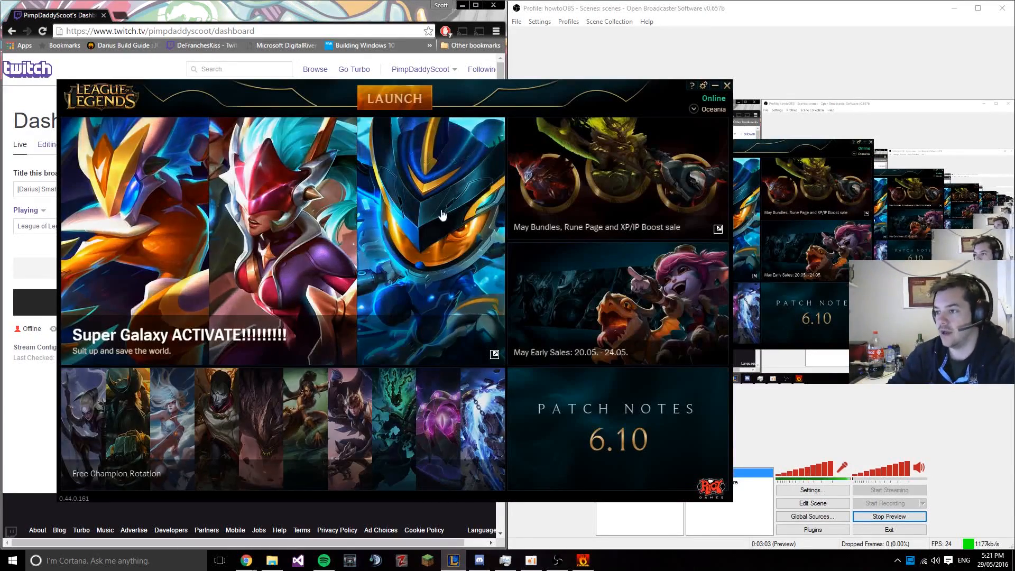
drag(471, 93, 365, 75)
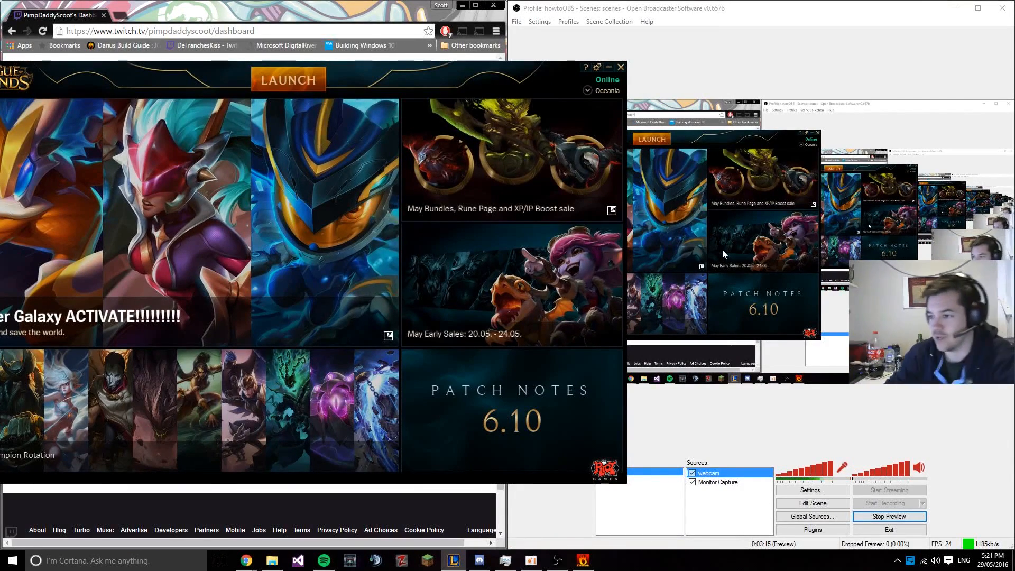
drag(389, 83, 324, 124)
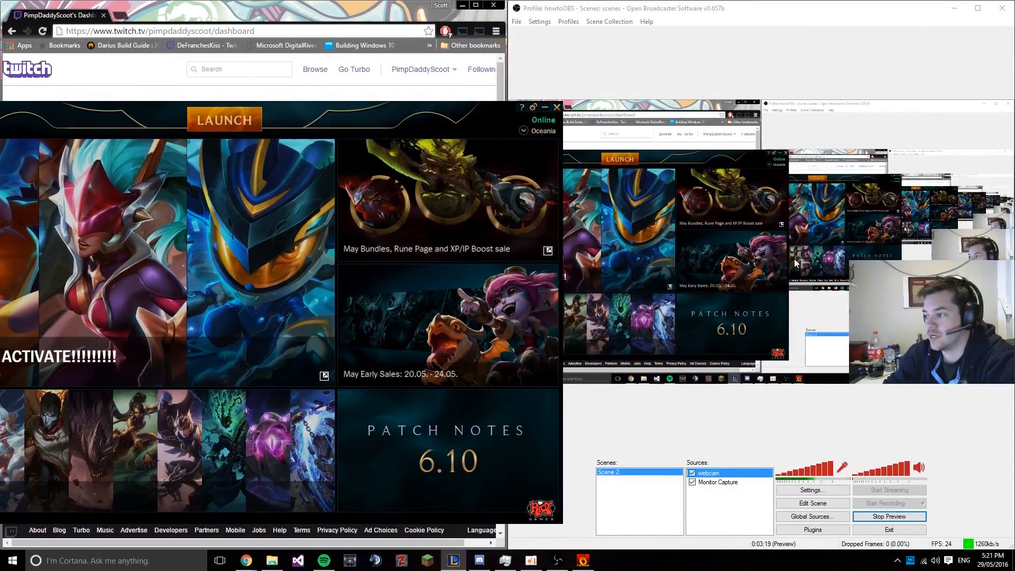
drag(334, 121, 587, 104)
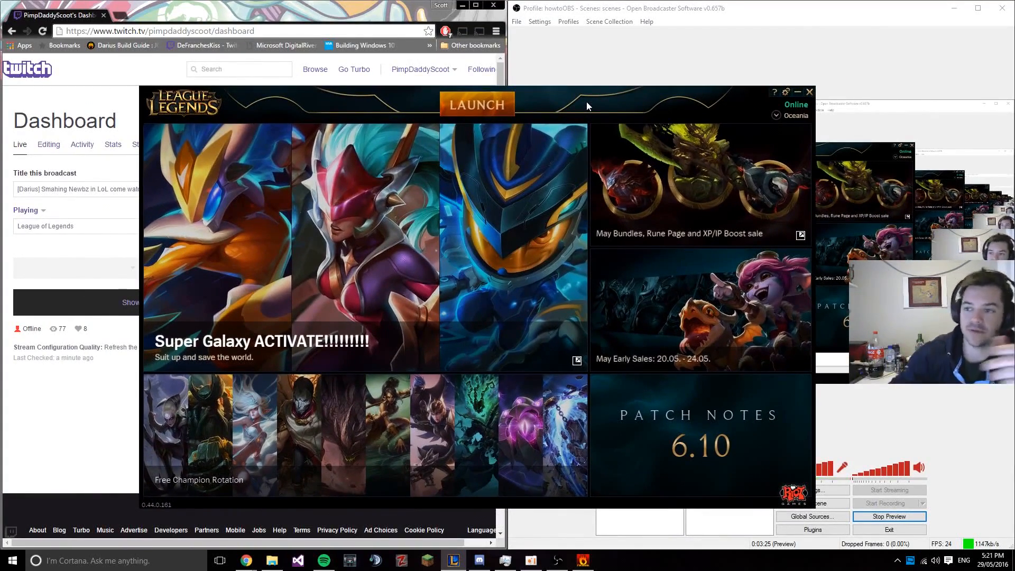
click(798, 92)
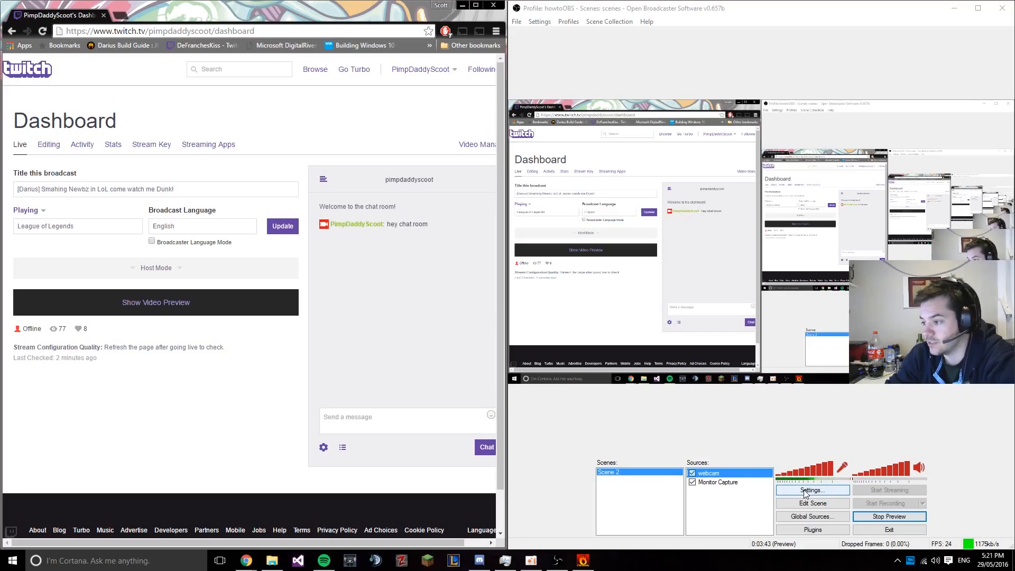
- Switch the Monitor Capture source to monitor 1 and minimise the File Explorer and Spotify windows on that monitor
right_click(720, 482)
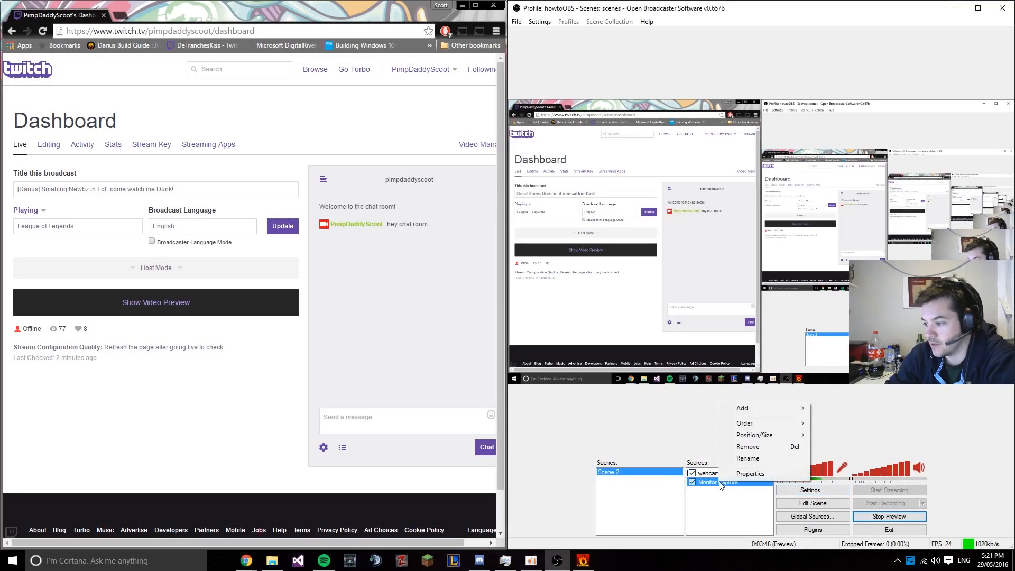
click(763, 475)
click(439, 142)
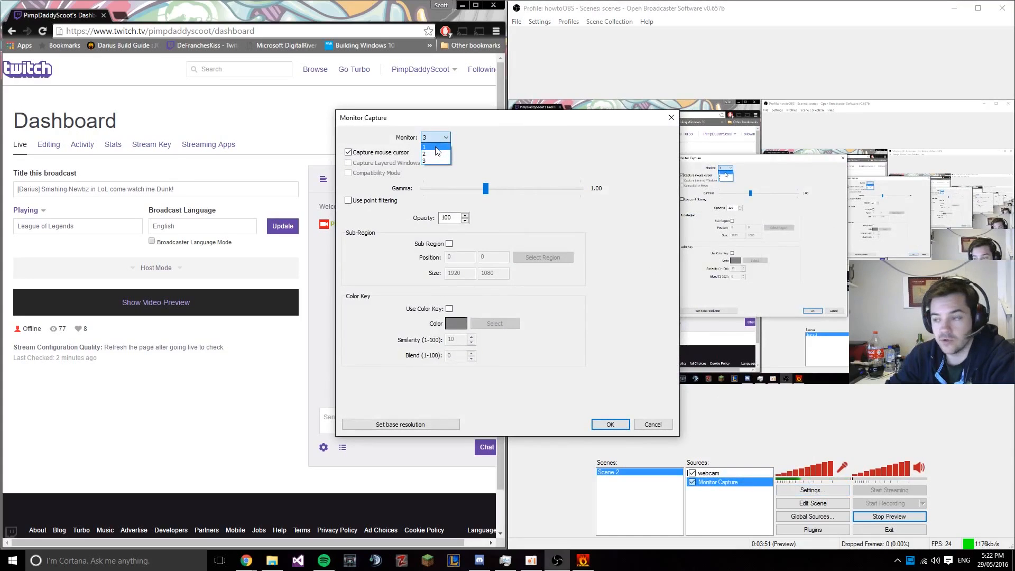
click(437, 148)
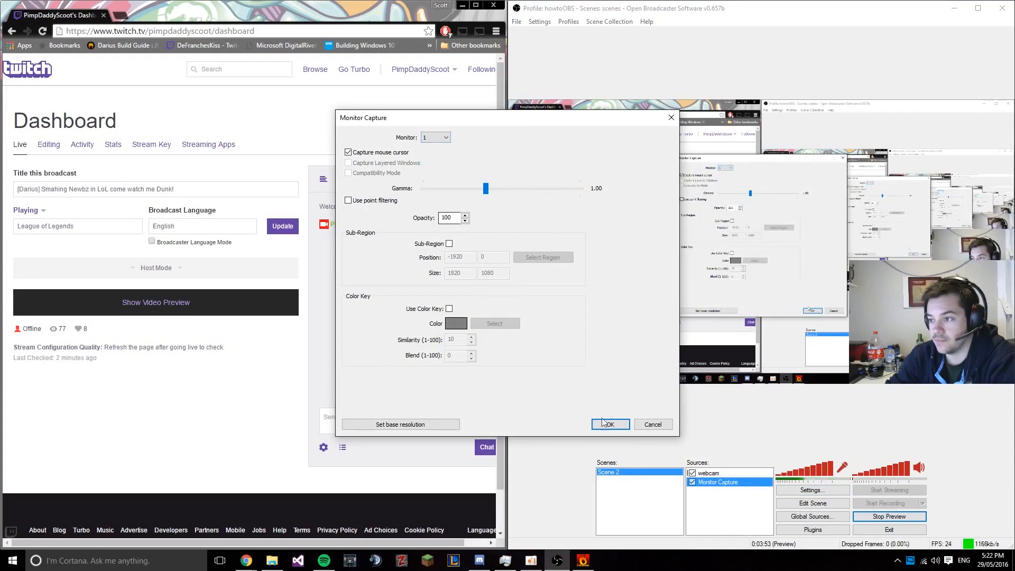
click(610, 426)
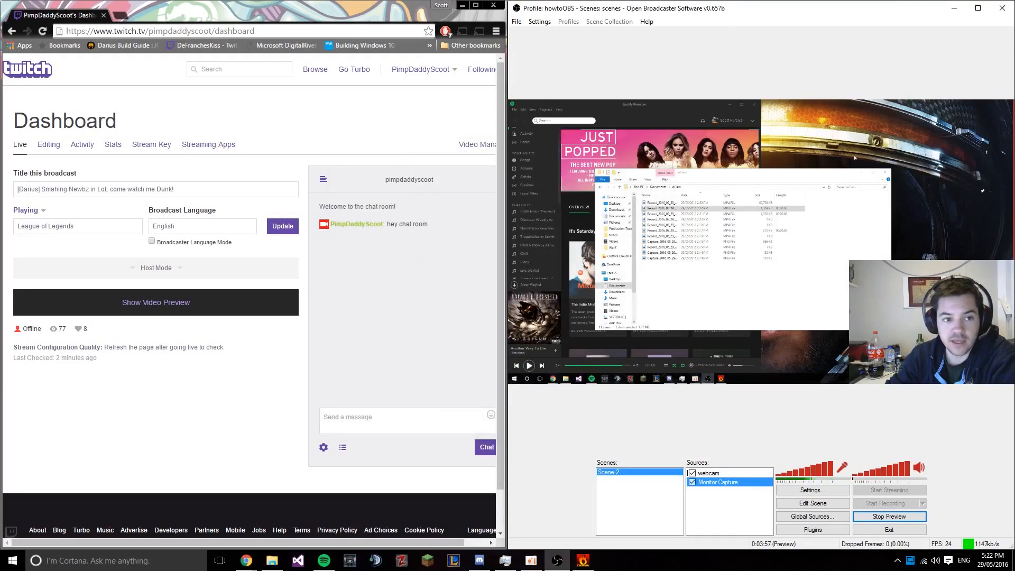
click(864, 174)
click(730, 105)
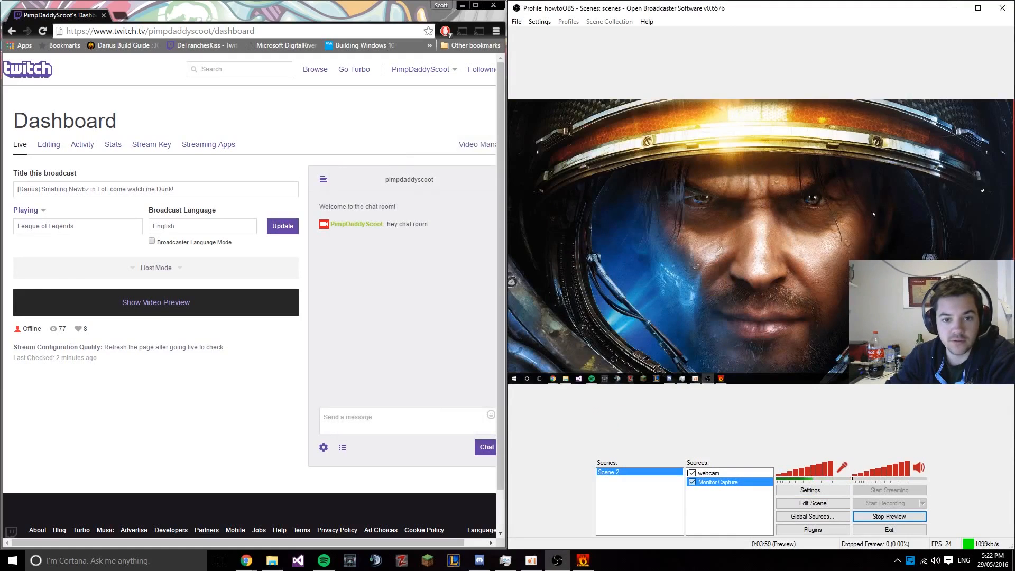
- Check the League of Legends client on the captured monitor, close it, and stop the stream preview
click(454, 561)
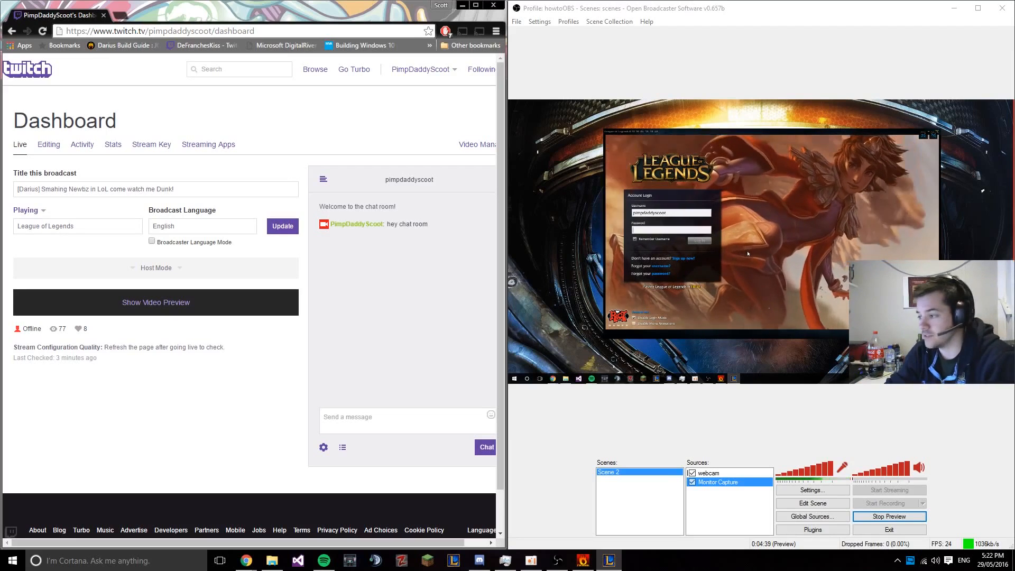
click(937, 132)
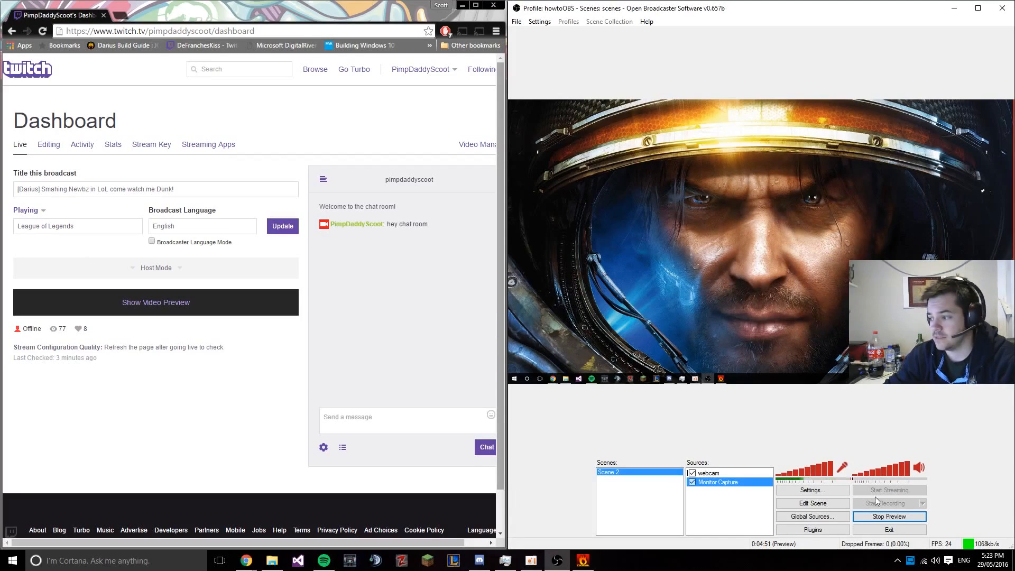
click(896, 519)
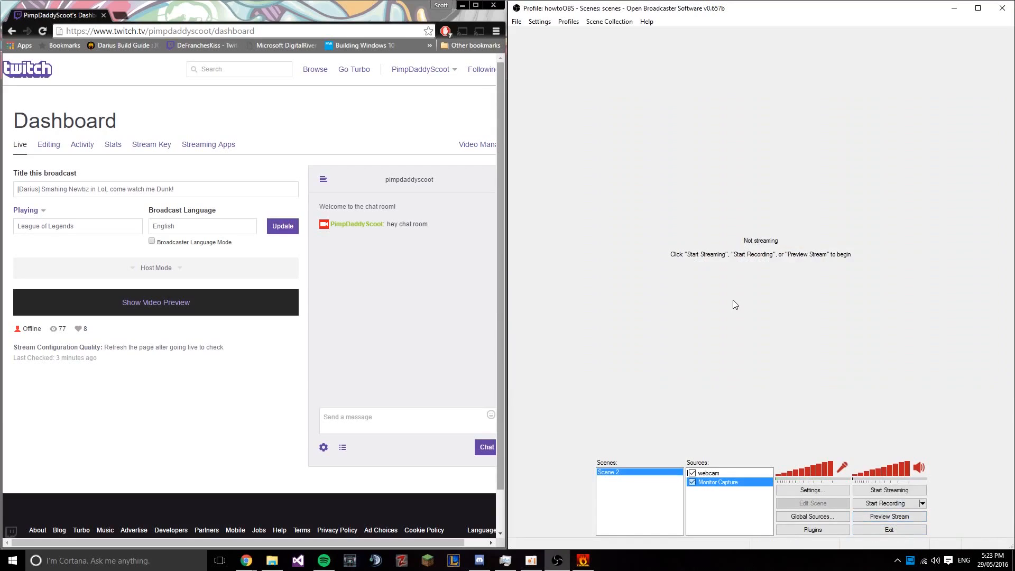